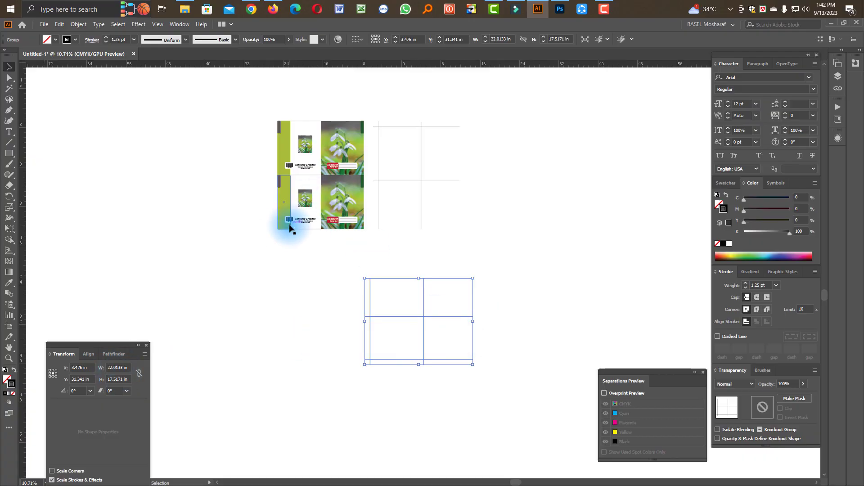
Step: Alt-drag a copy of the two snowdrop cover spreads down-left and rotate it 90 degrees
left_click(289, 317)
left_click_drag(299, 303, 498, 355)
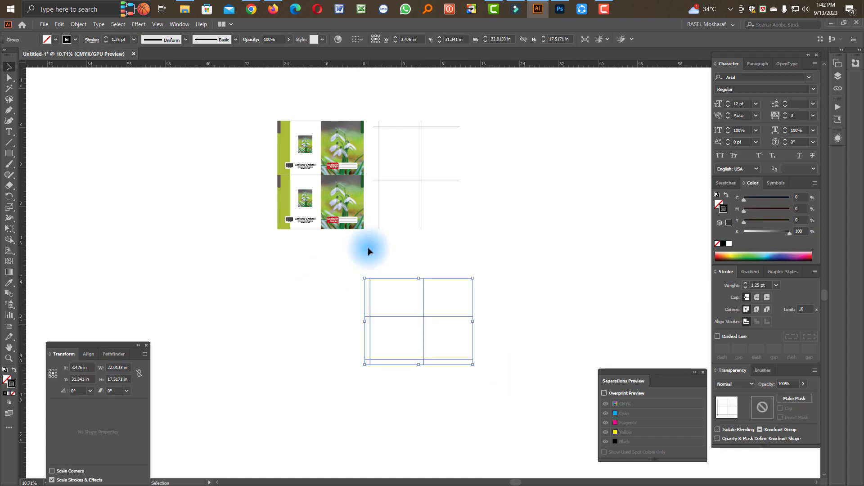
left_click_drag(369, 247, 245, 93)
left_click_drag(336, 192, 250, 331)
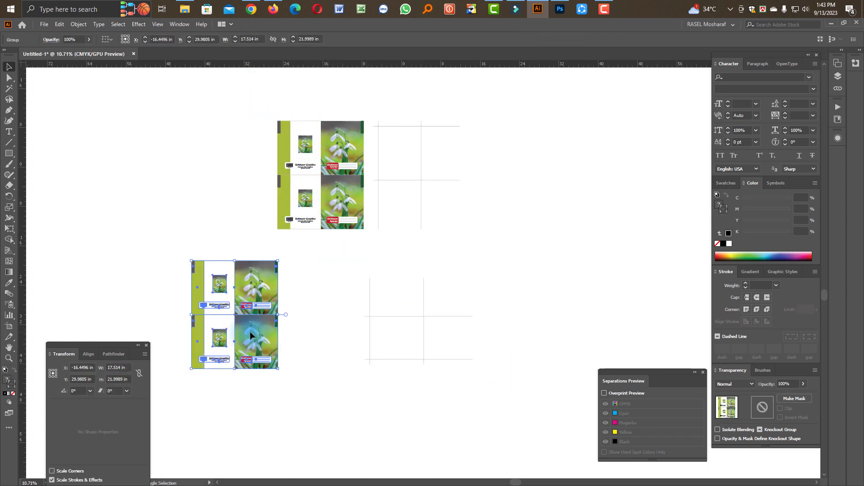
left_click_drag(235, 373, 300, 330)
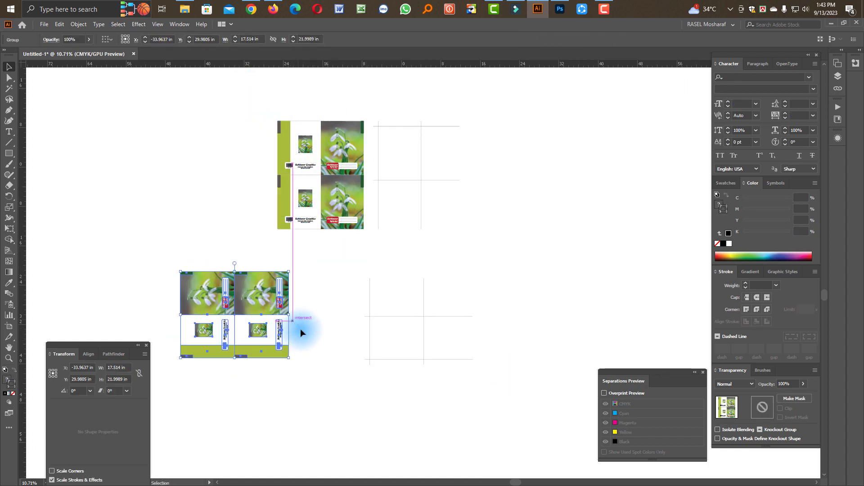
left_click(377, 327)
left_click(415, 409)
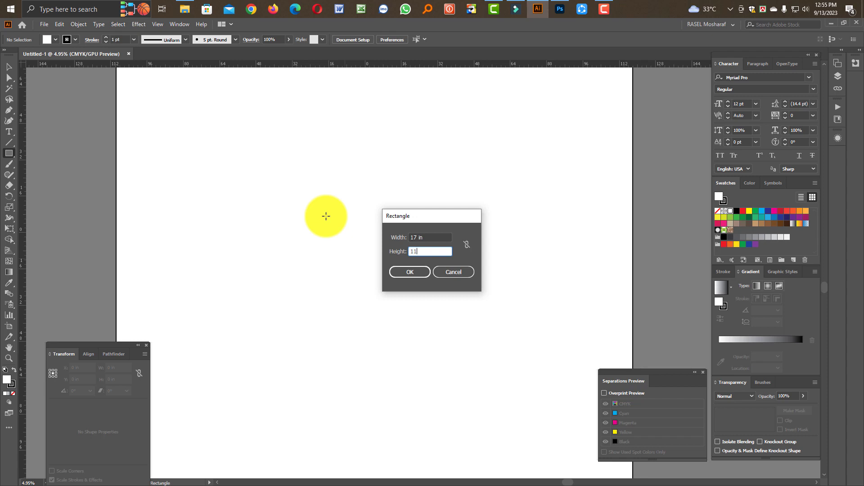
Step: Create the 17.5 × 11 in rectangle, fit it in the window, and drag it upward
key("Tab")
type("17.5")
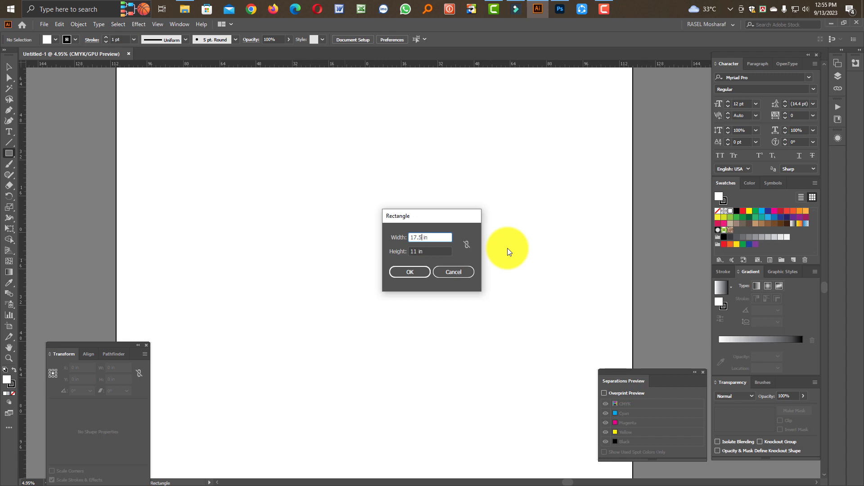
key("Return")
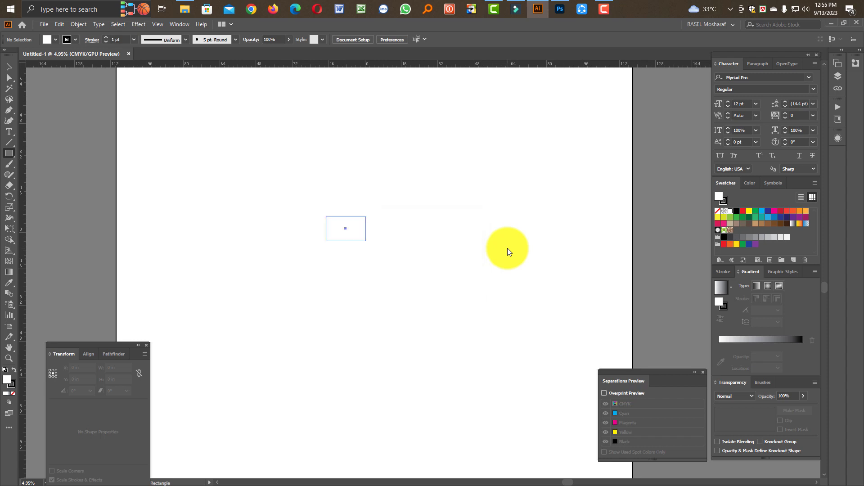
left_click(10, 68)
key("ctrl+0")
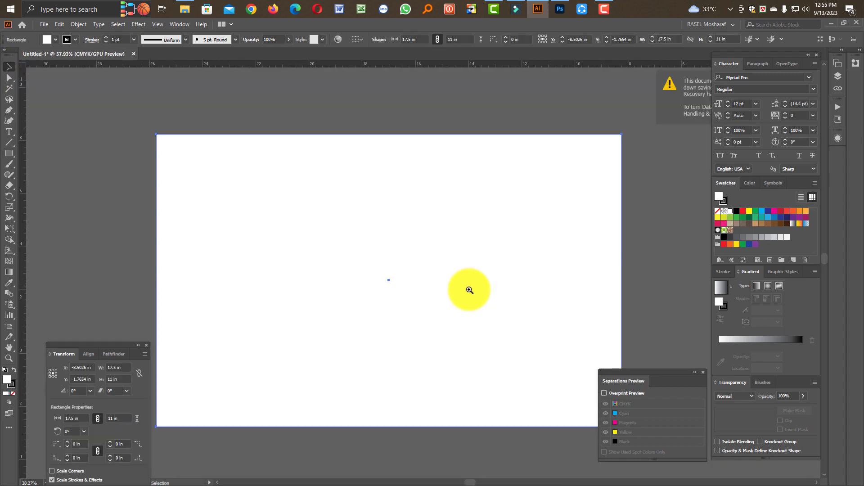
mouse_move(448, 292)
left_mouse_down()
mouse_move(431, 260)
mouse_move(405, 286)
left_mouse_up()
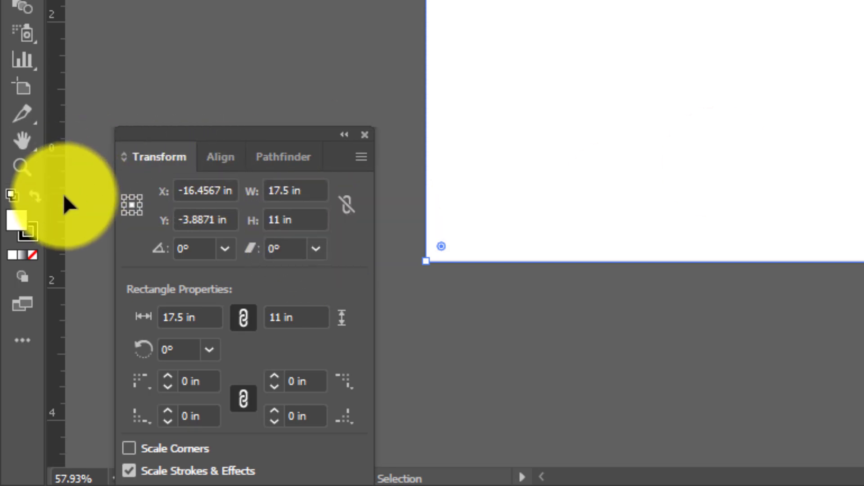
Step: Put a vertical guide at the rectangle's centre and narrow the rectangle to its 8.75 in right half
left_click_drag(64, 197, 405, 238)
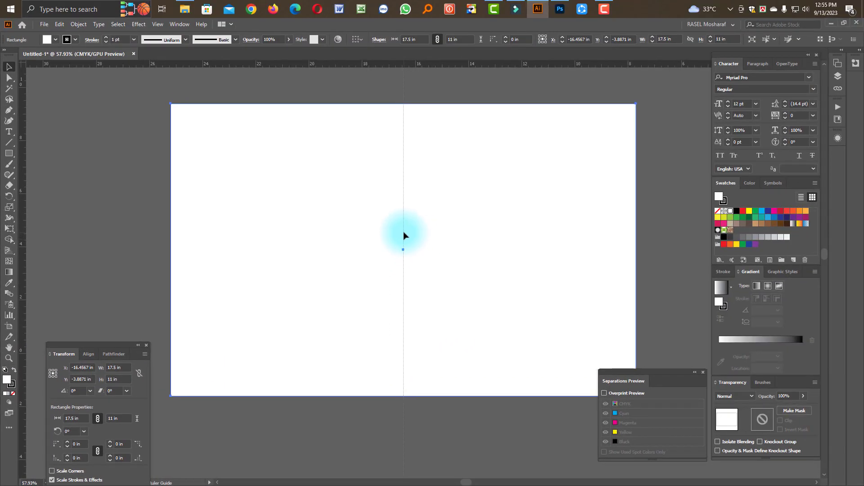
left_click_drag(403, 235, 403, 234)
left_click(468, 320)
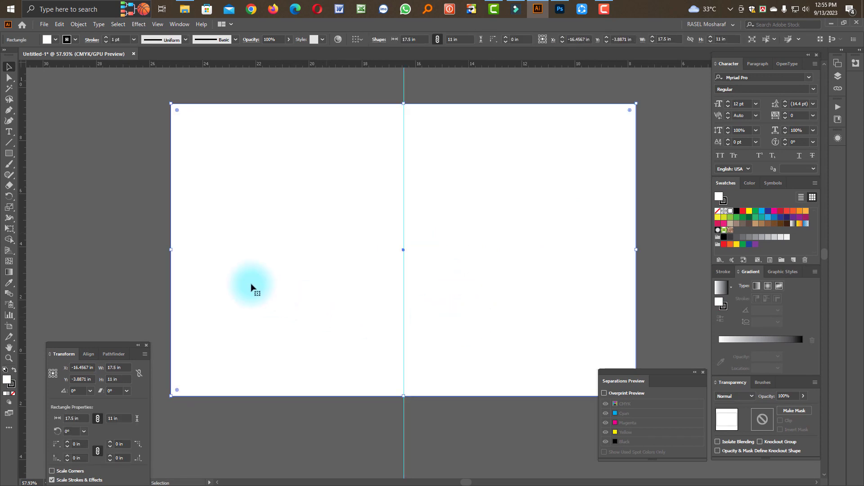
left_click_drag(171, 251, 404, 249)
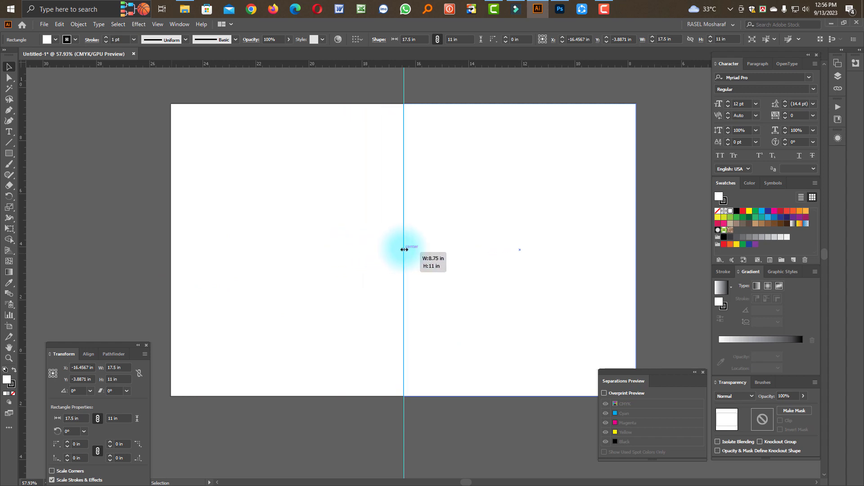
left_click_drag(403, 249, 404, 249)
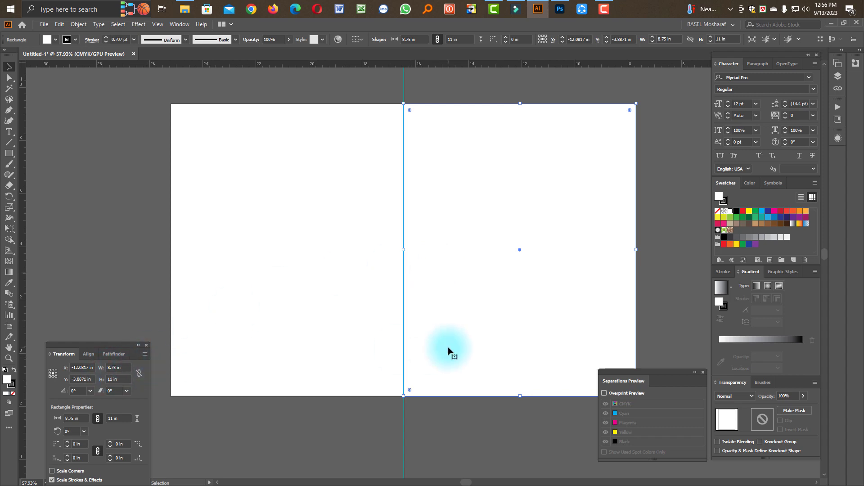
left_click(337, 260)
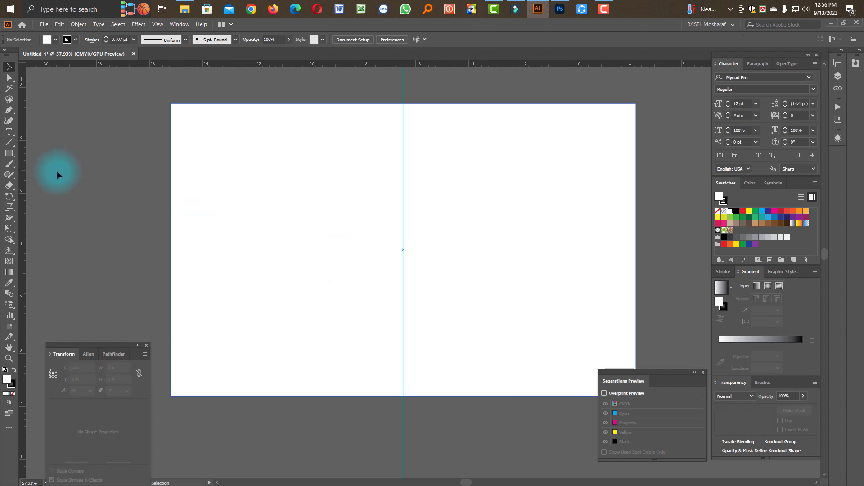
Step: Resize the full rectangle to 17 × 10.5 in and fill it with cyan
left_click(239, 250)
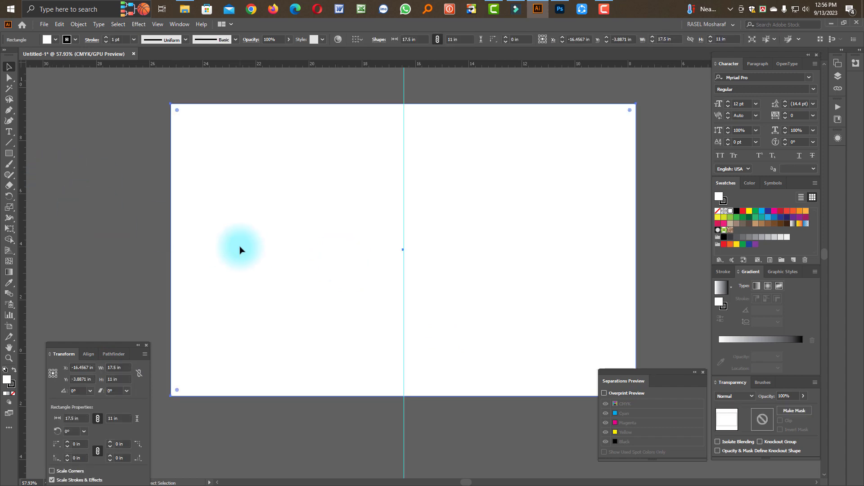
left_click(121, 368)
key("Tab")
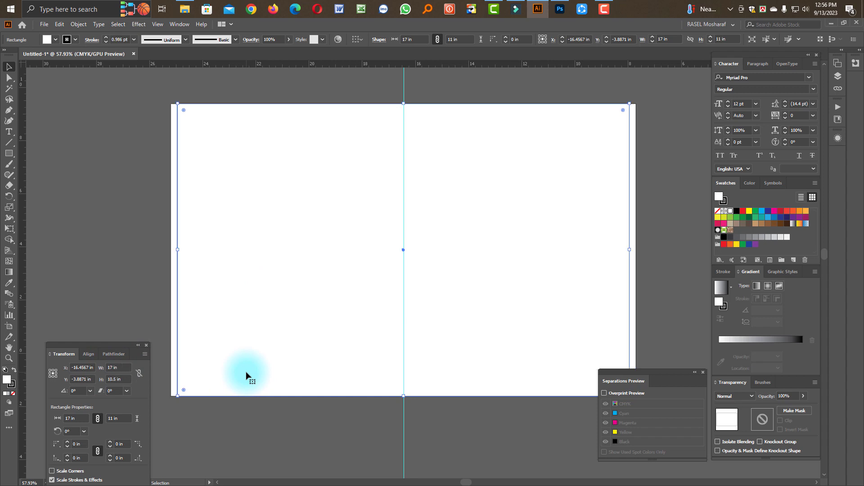
key("Return")
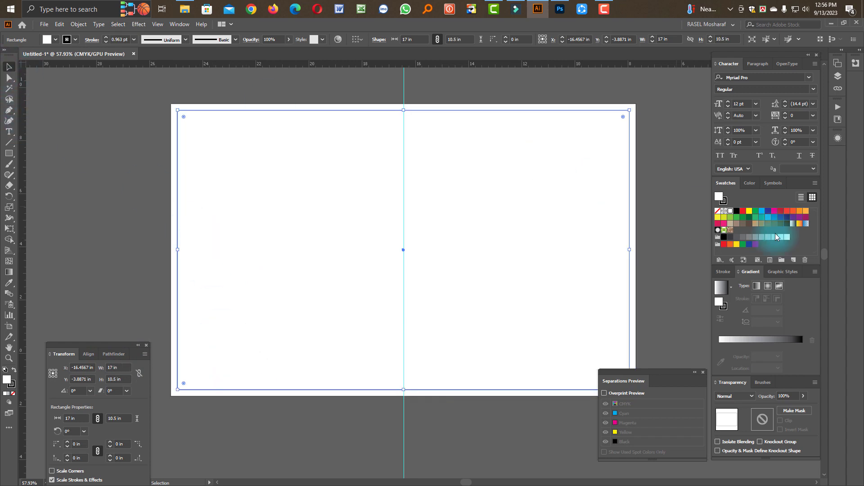
left_click(762, 213)
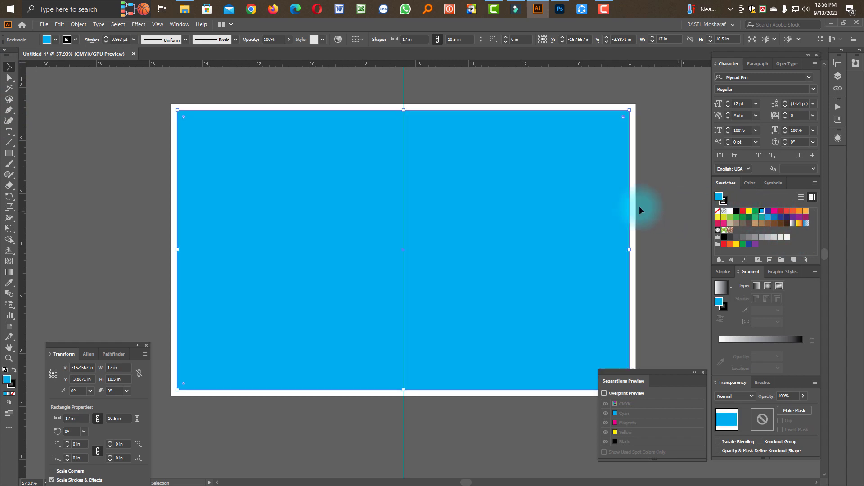
left_click(642, 206)
left_click(530, 229)
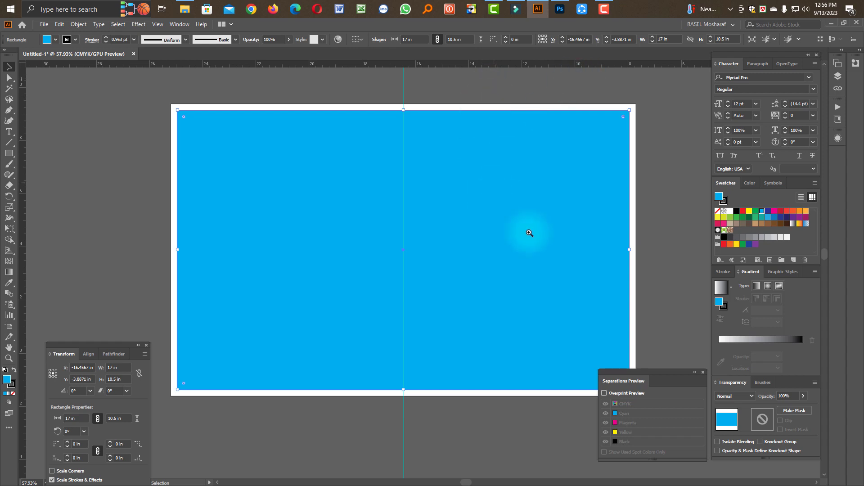
Step: Zoom out to show the second artboard and select all objects
scroll(528, 233, "down", 4, "alt")
left_click_drag(532, 318, 459, 288)
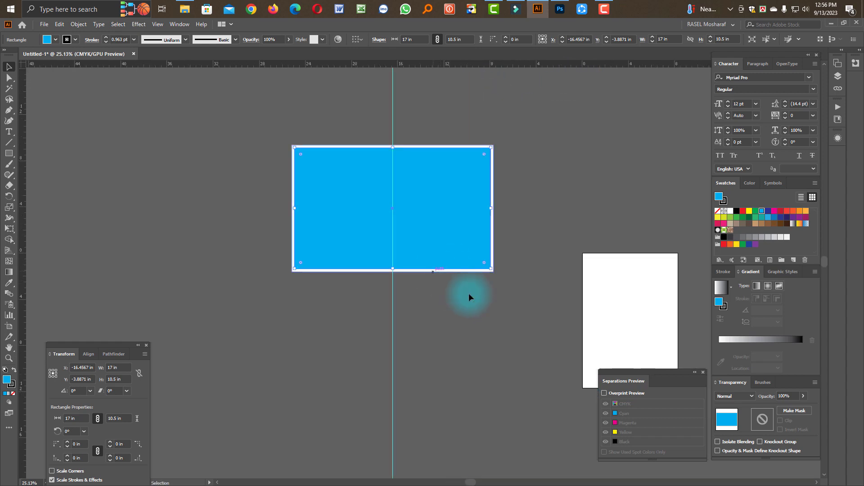
key("ctrl+a")
Step: Find the Bloombar Flowers snowdrop photo in Google Images and copy it to the clipboard
scroll(407, 297, "up", 2, "alt")
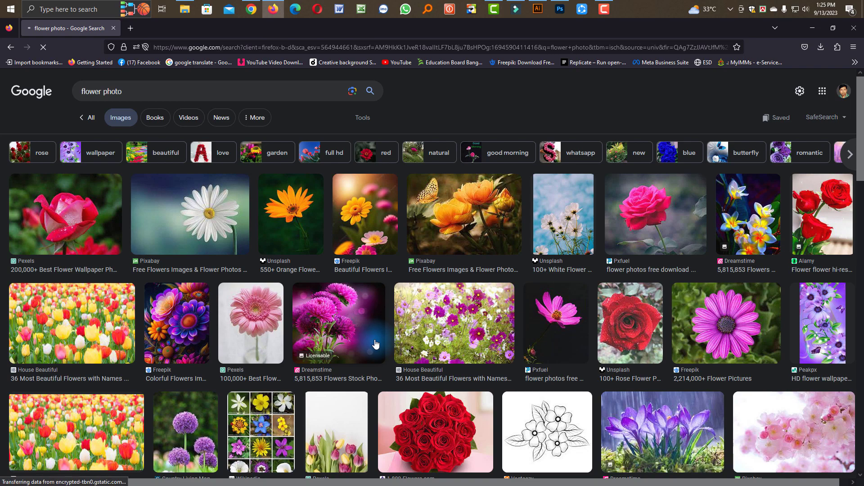
scroll(369, 382, "down", 2)
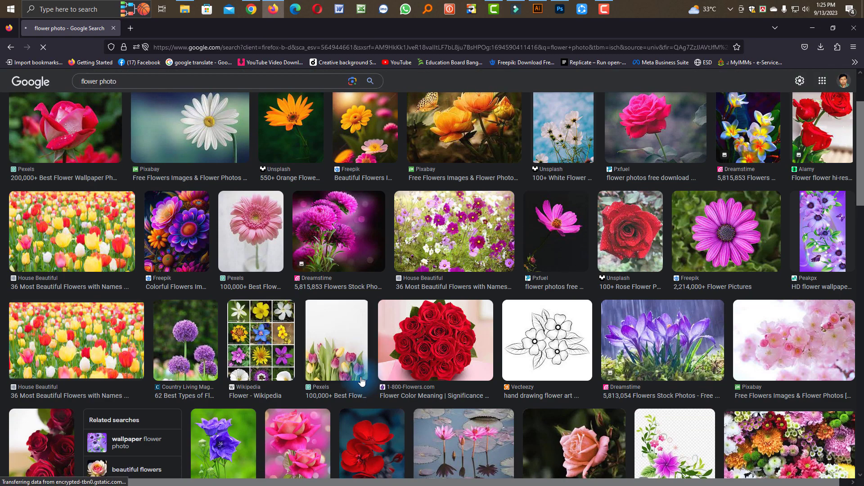
scroll(335, 383, "down", 3)
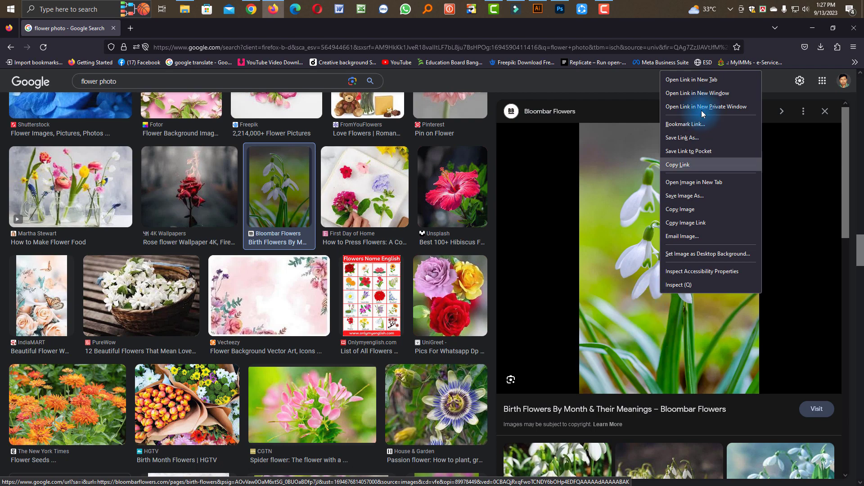
left_click(681, 200)
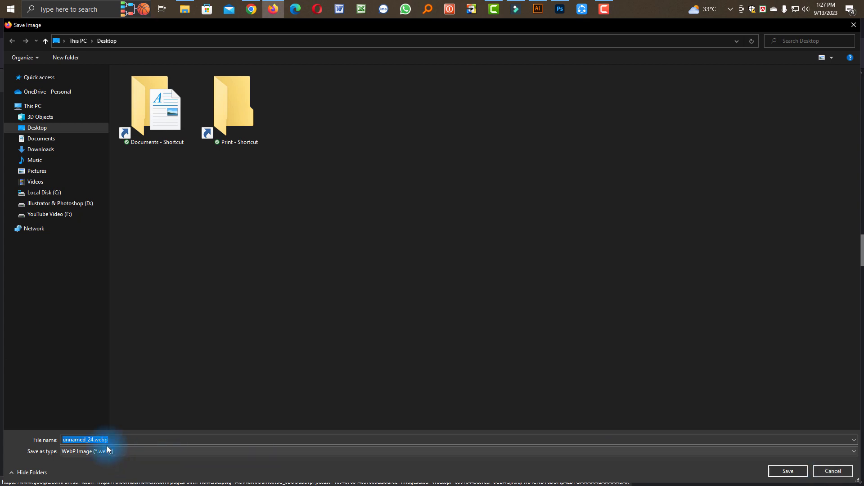
left_click(838, 474)
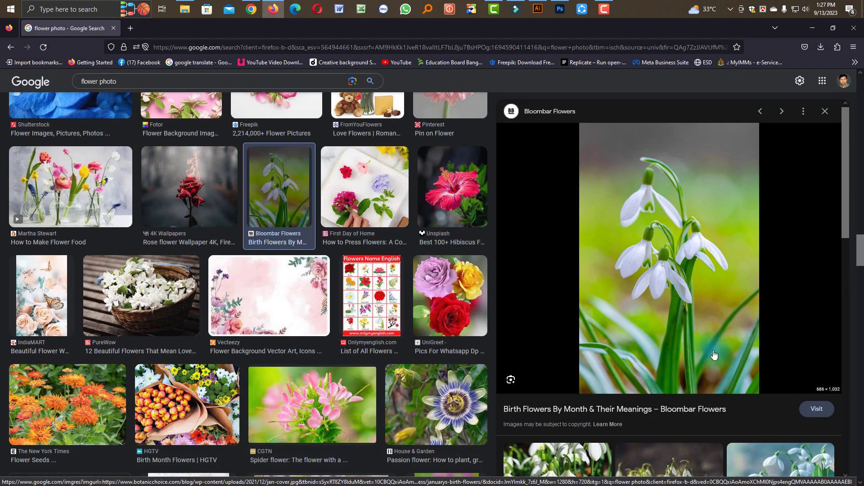
right_click(663, 307)
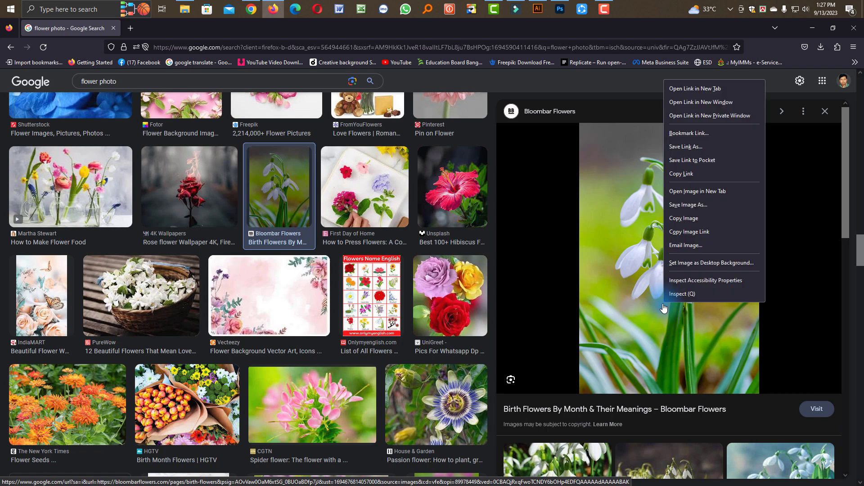
left_click(687, 218)
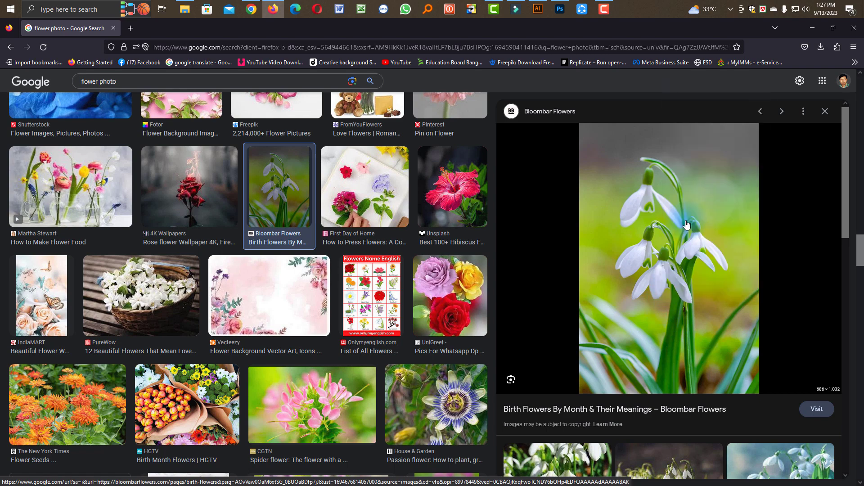
Step: Create a clipboard-sized 686 × 1032 px Photoshop document holding the snowdrop photo and zoom to view it
left_click(558, 13)
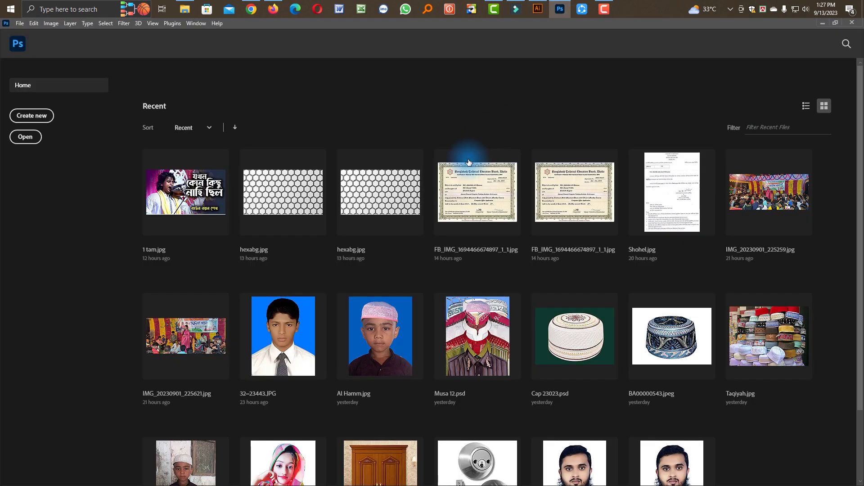
key("ctrl+n")
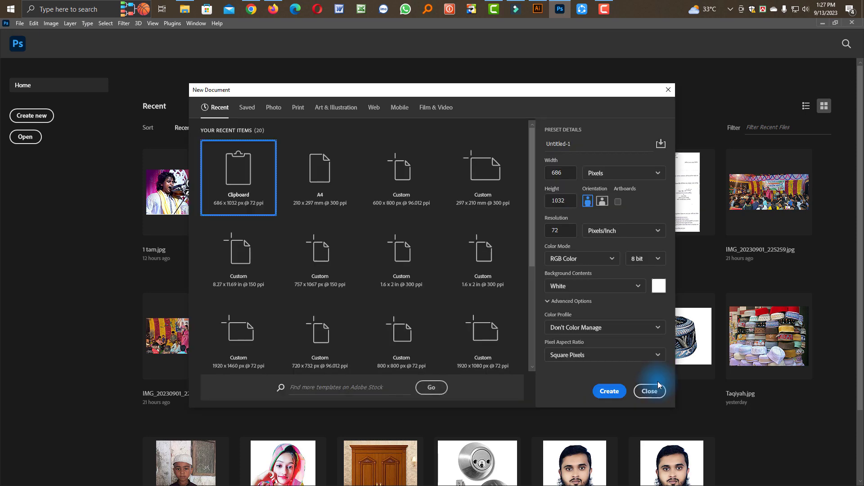
left_click(611, 392)
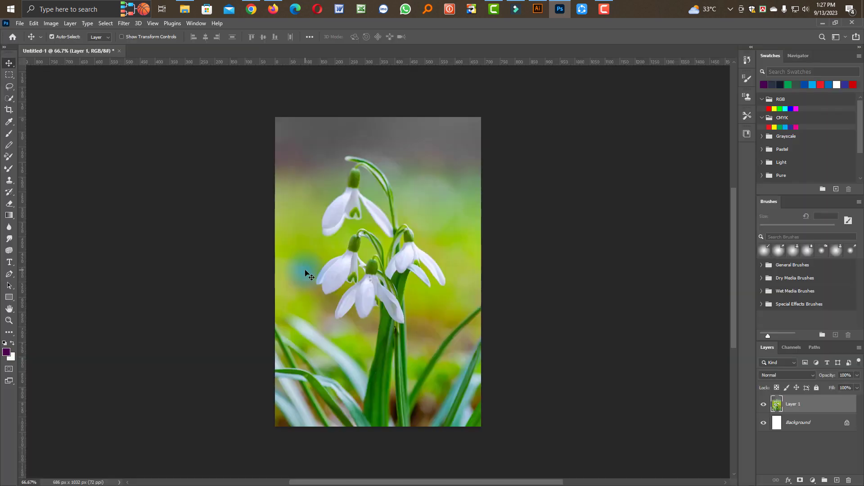
left_click(356, 270)
mouse_move(419, 321)
left_mouse_down()
mouse_move(386, 284)
mouse_move(377, 286)
left_mouse_up()
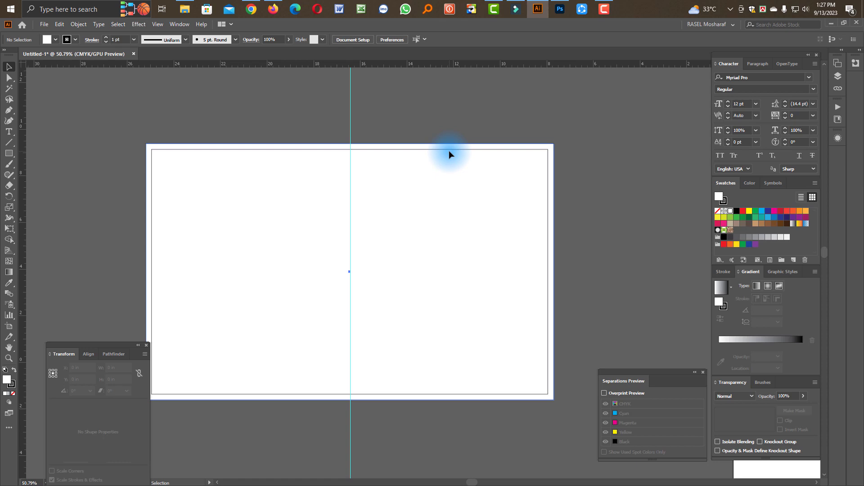
Step: Drag the rectangle's left edge to the centre guide, making it 8.736 × 11 in
left_click(416, 162)
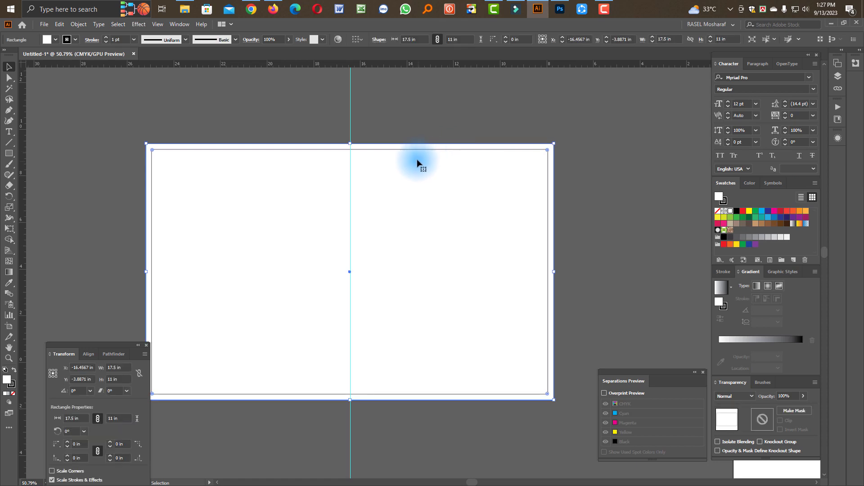
key("a")
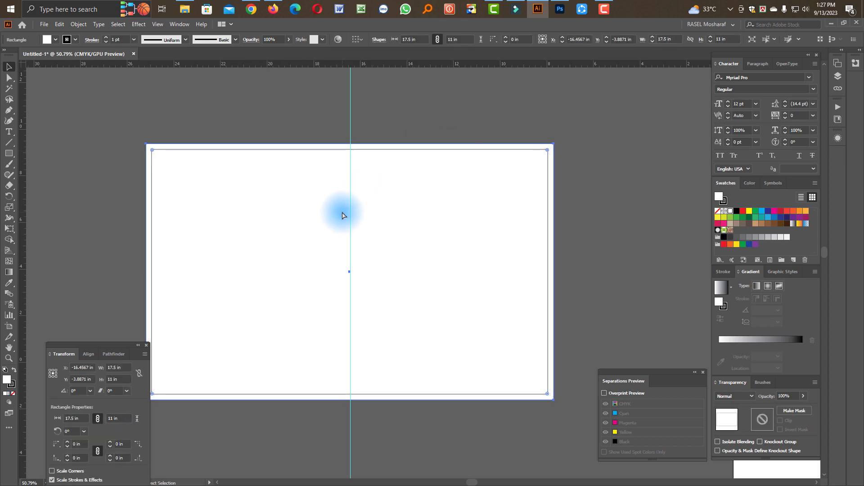
key("v")
left_click_drag(146, 272, 350, 271)
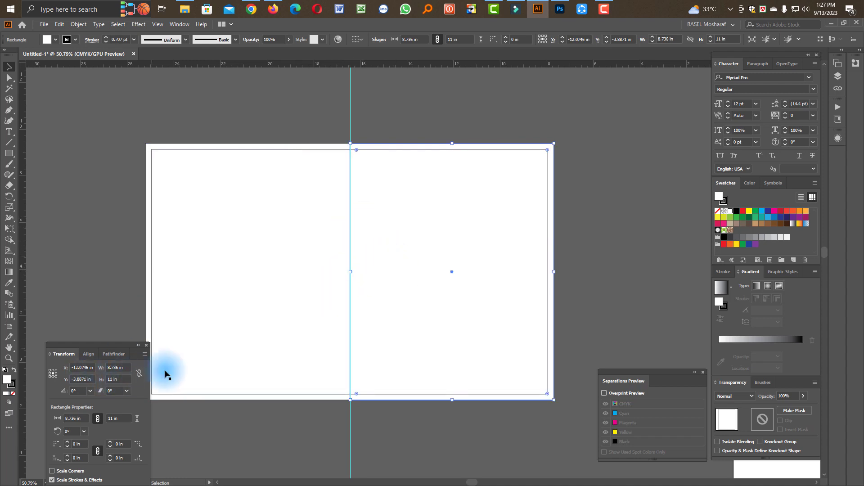
key("a")
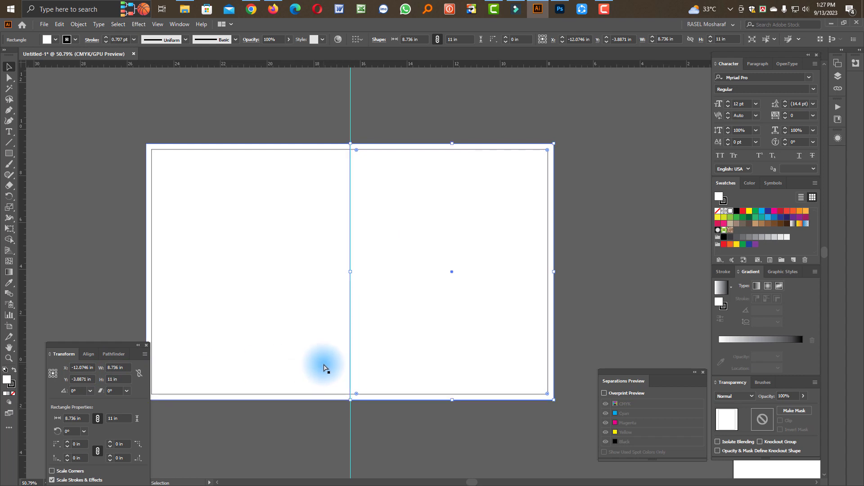
Step: Create a new blank Photoshop document, trial-place the snowdrop photo on it, then delete it
left_click(560, 9)
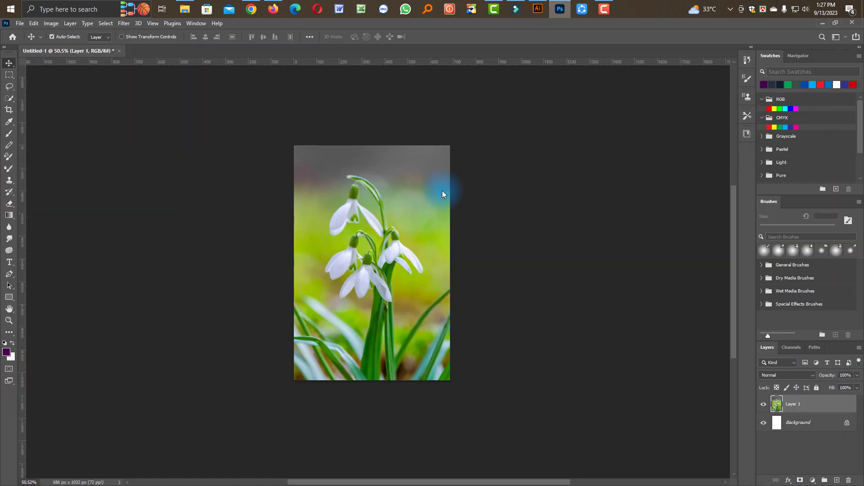
key("ctrl+n")
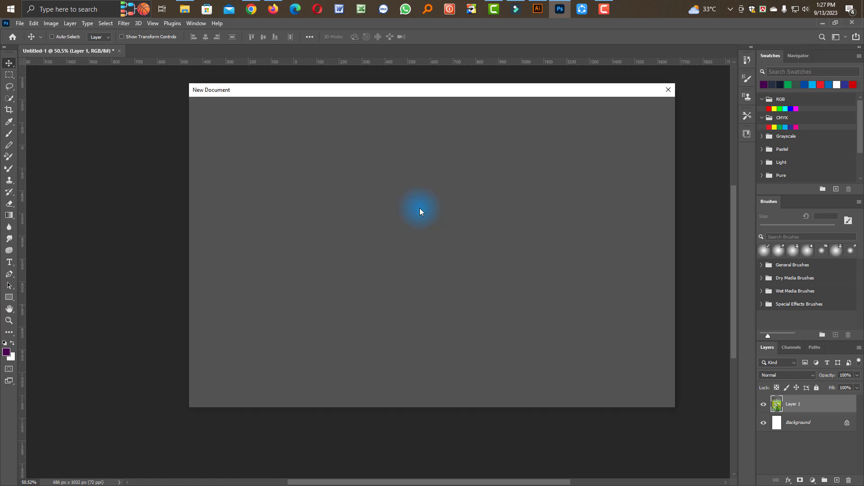
key("Return")
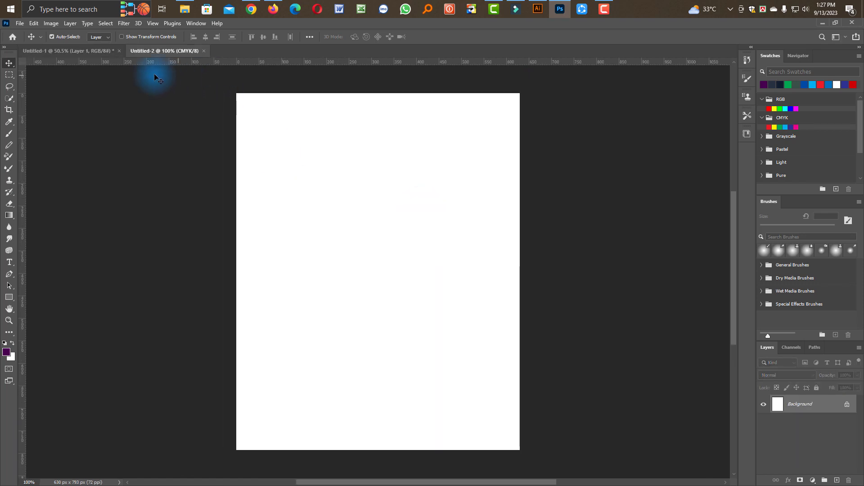
left_click(89, 49)
left_click_drag(270, 211, 167, 53)
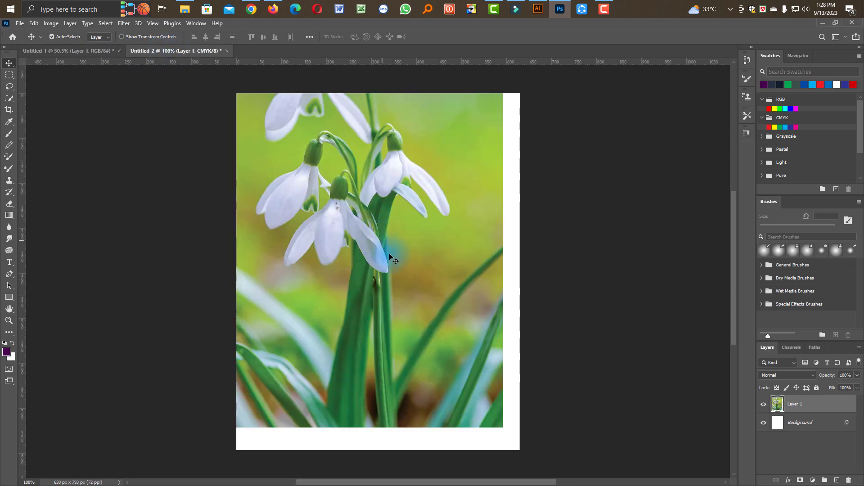
left_click_drag(167, 54, 403, 275)
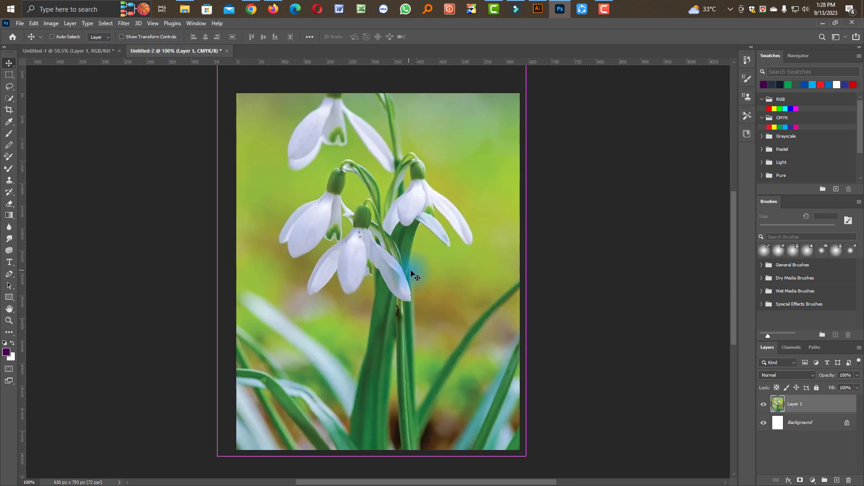
key("ctrl+t")
left_click_drag(270, 203, 247, 174)
left_click(130, 74)
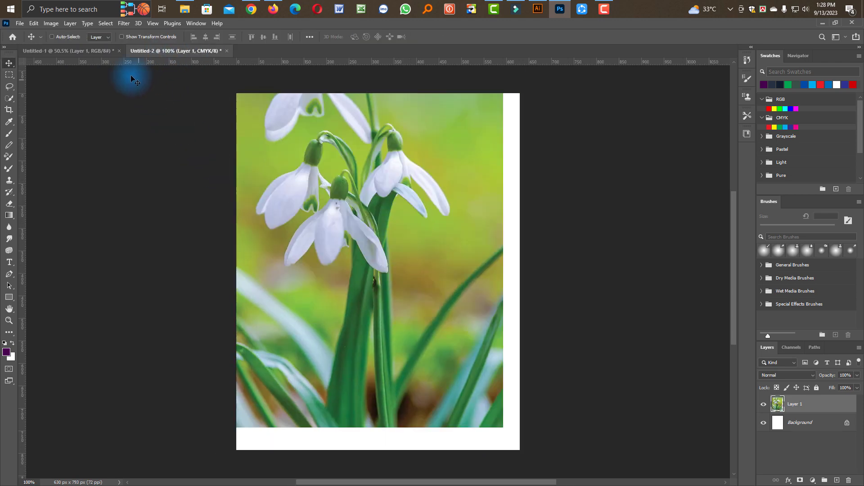
key("Delete")
Step: Set the new document's resolution to 300 ppi in Image Size
left_click(54, 23)
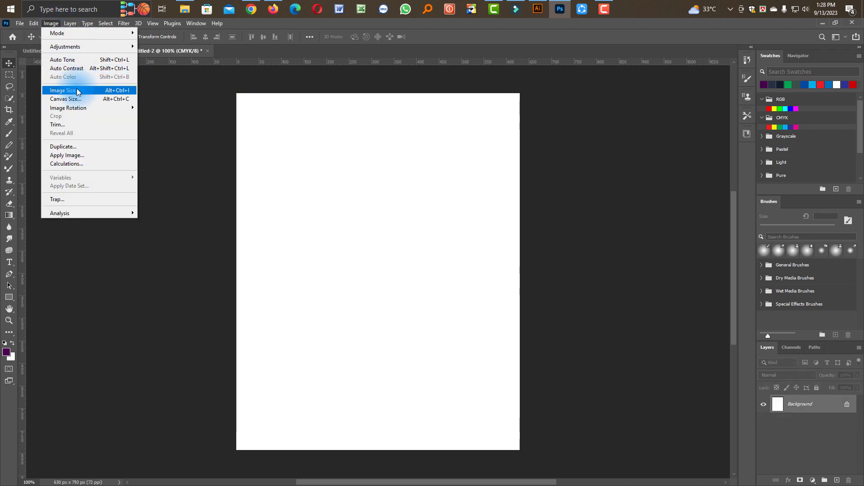
left_click(76, 89)
key("Tab")
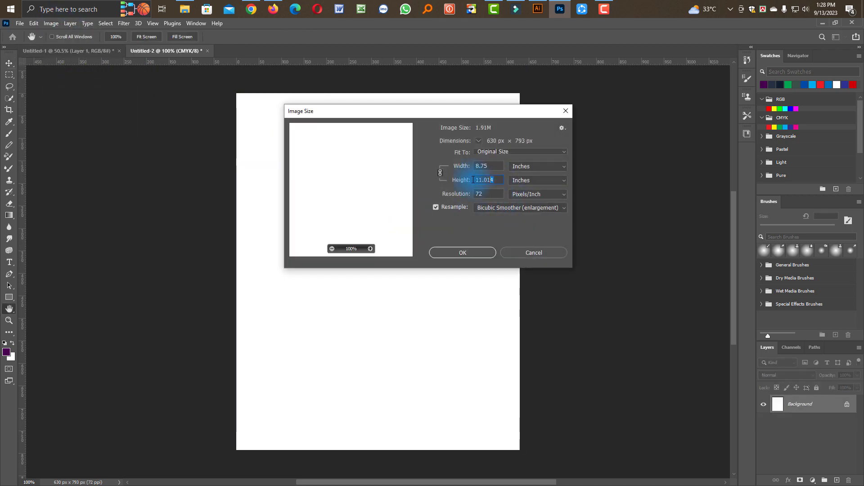
left_click(446, 193)
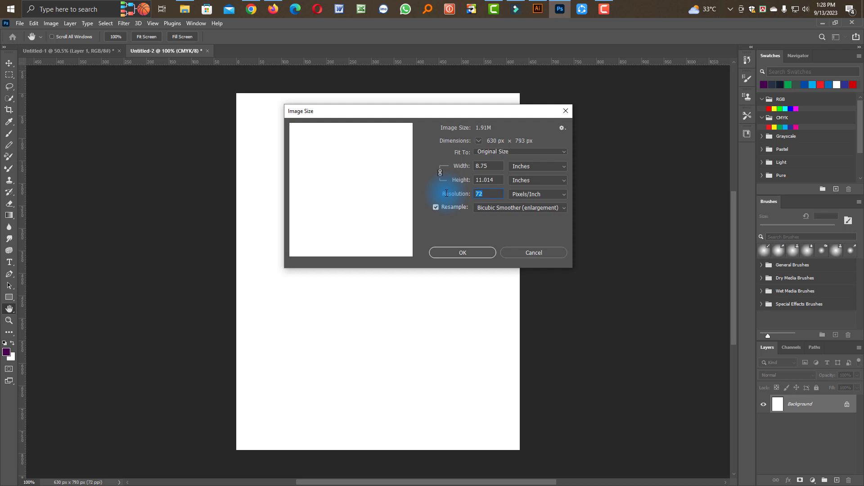
left_click(488, 193)
type("300")
key("Return")
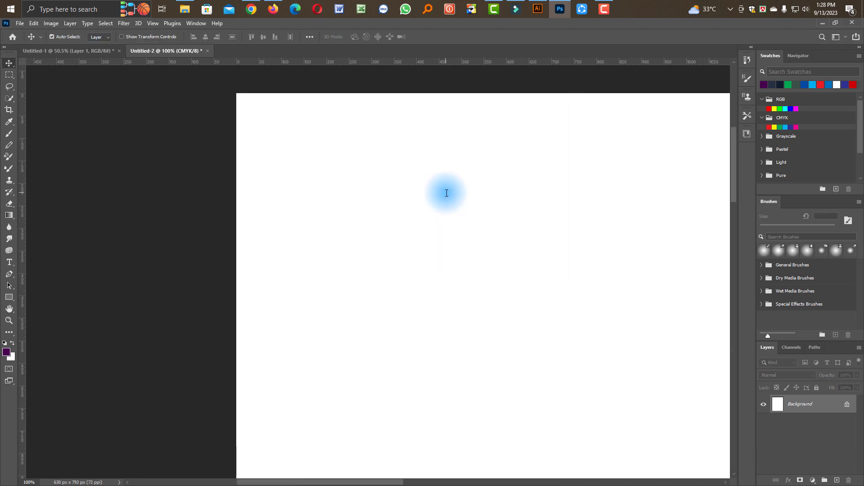
Step: Drag the snowdrop photo into the resized page and stretch it to fill the page
key("ctrl+Tab")
mouse_move(361, 193)
left_mouse_down()
mouse_move(185, 50)
mouse_move(338, 273)
mouse_move(356, 233)
mouse_move(370, 347)
left_mouse_up()
scroll(346, 270, "down", 5)
key("ctrl+t")
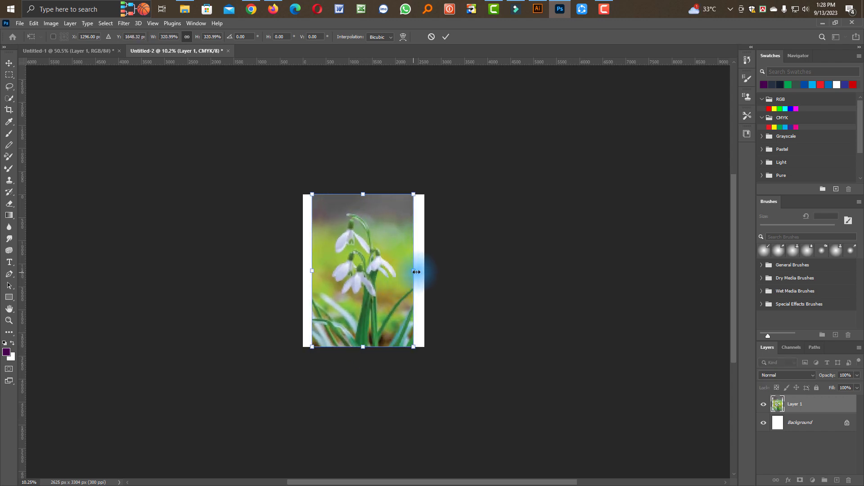
left_click_drag(416, 272, 423, 272)
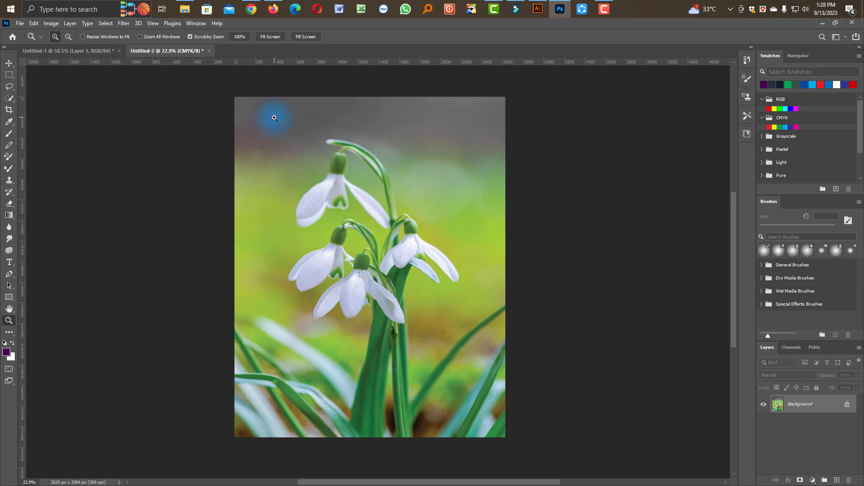
key("v")
Step: Save the page as the JPEG Untitled-2.jpg
key("ctrl+shift+s")
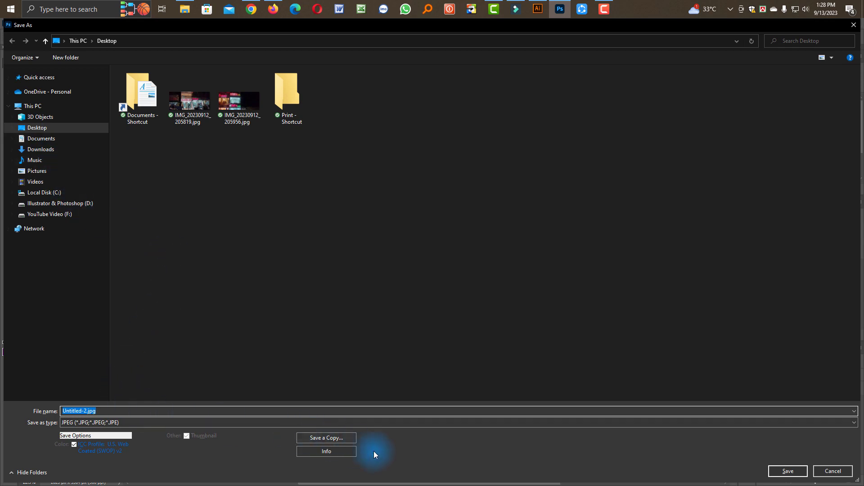
left_click(787, 471)
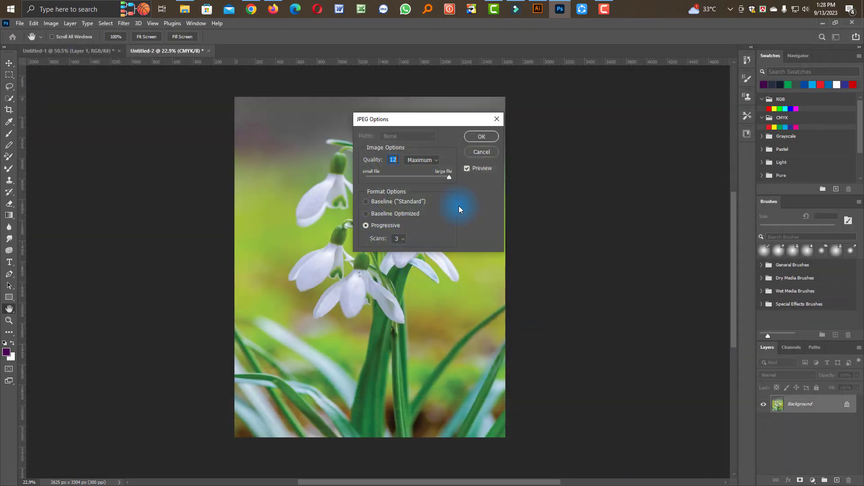
key("Return")
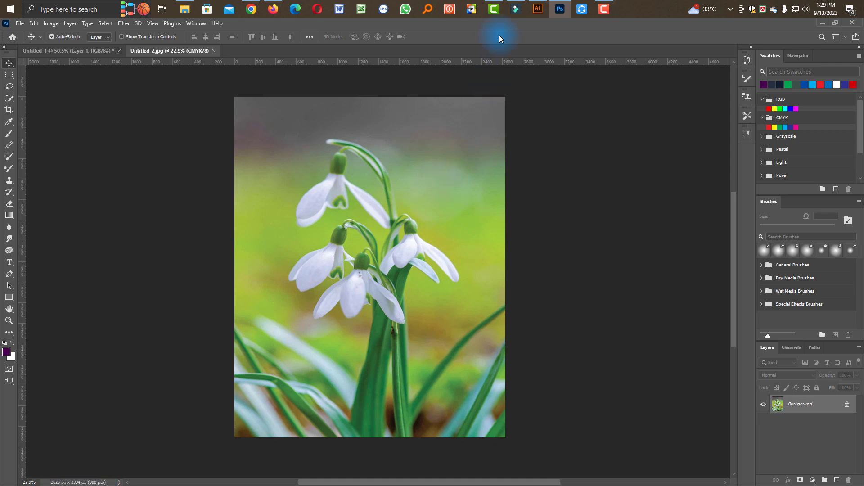
left_click(537, 9)
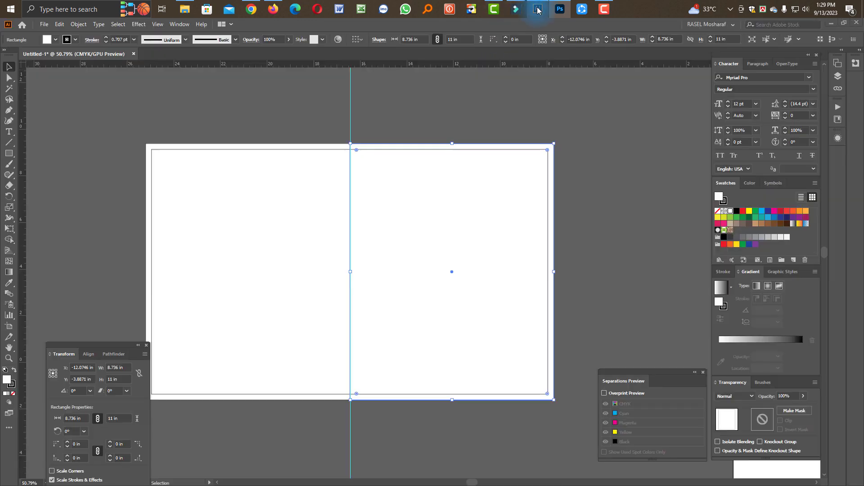
Step: Place Untitled-2.jpg across the right half of the spread
left_click(200, 104)
left_click(400, 196)
left_click(99, 86)
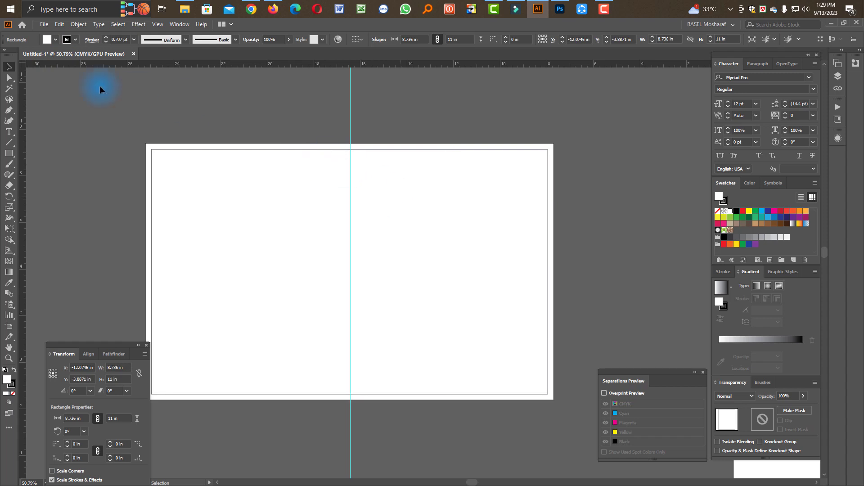
left_click(43, 24)
left_click(90, 169)
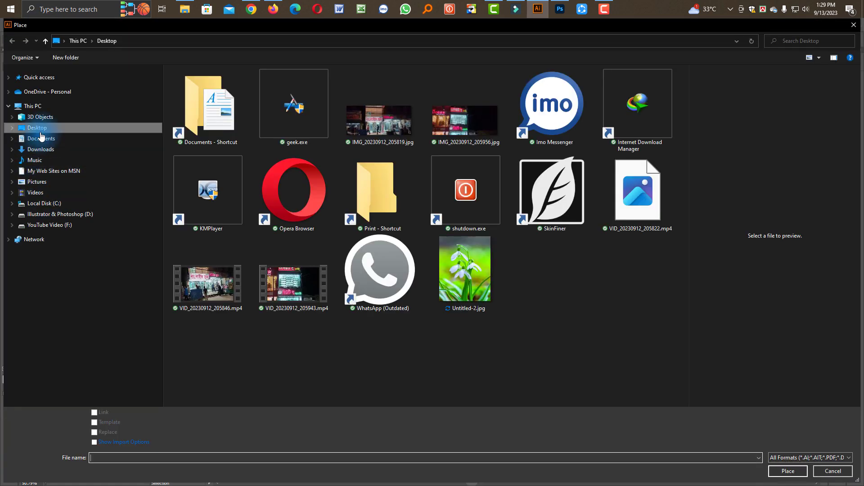
left_click(465, 270)
left_click(109, 443)
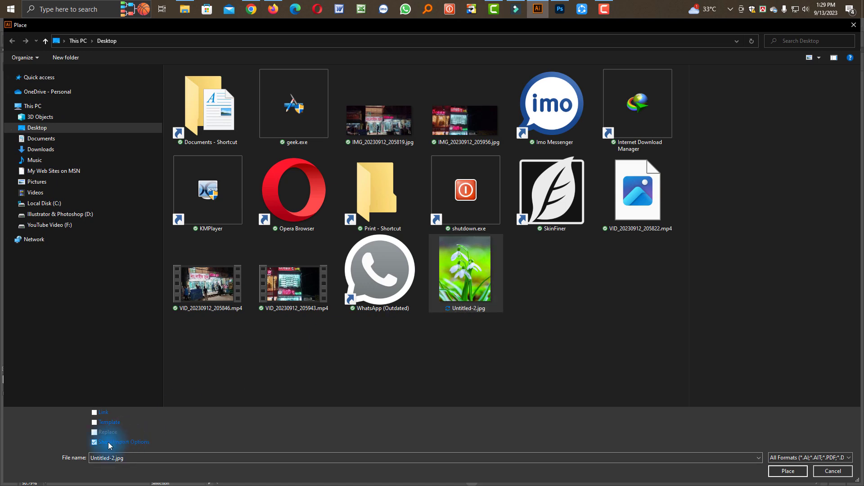
left_click(783, 471)
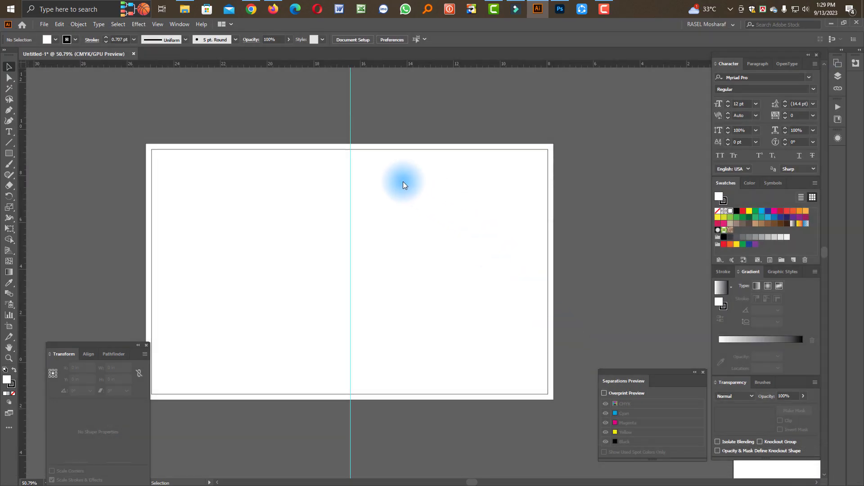
left_click(350, 144)
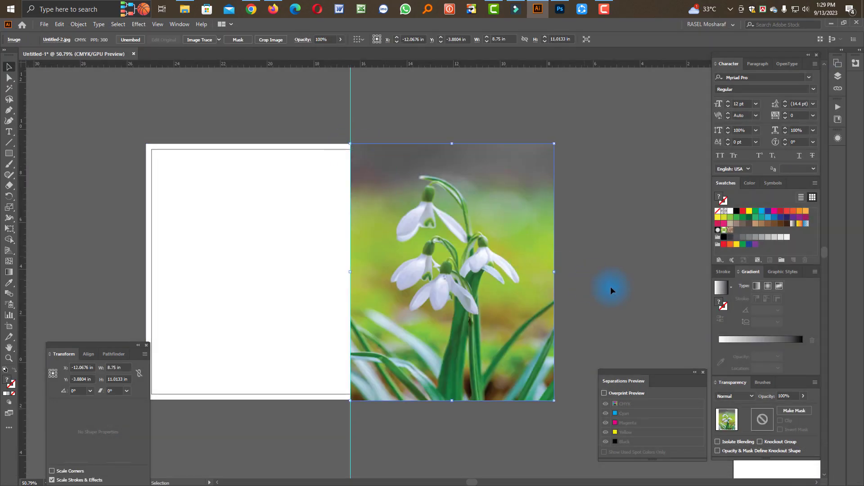
Step: Alt-drag a copy of the photo onto the left half and scale it down small
mouse_move(553, 271)
left_mouse_down()
mouse_move(550, 257)
mouse_move(258, 243)
left_mouse_up()
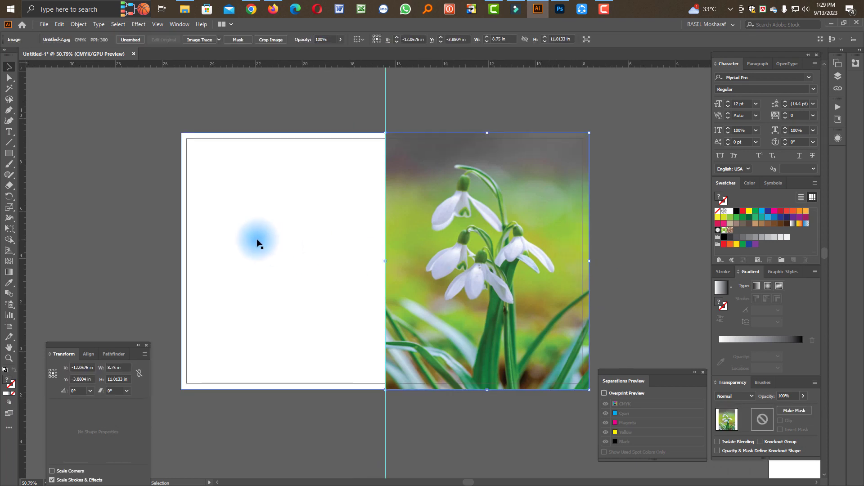
left_click_drag(257, 243, 300, 241)
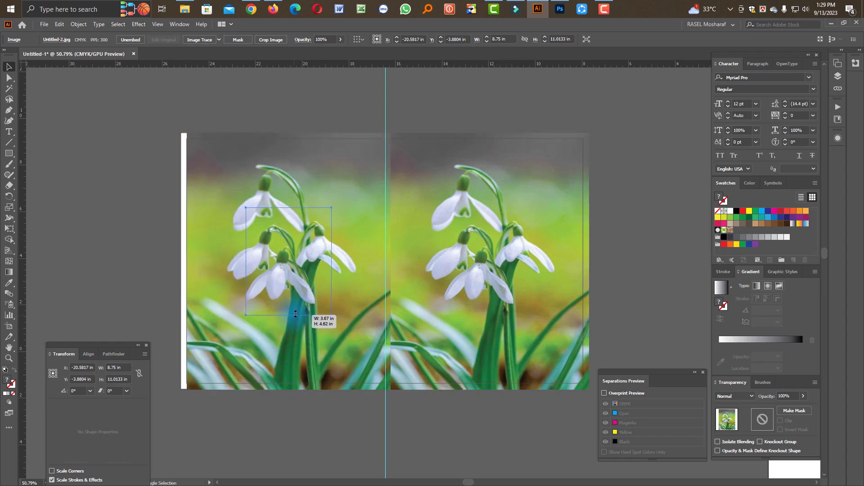
mouse_move(289, 385)
left_mouse_down()
mouse_move(293, 302)
mouse_move(292, 315)
left_mouse_up()
left_click(333, 154)
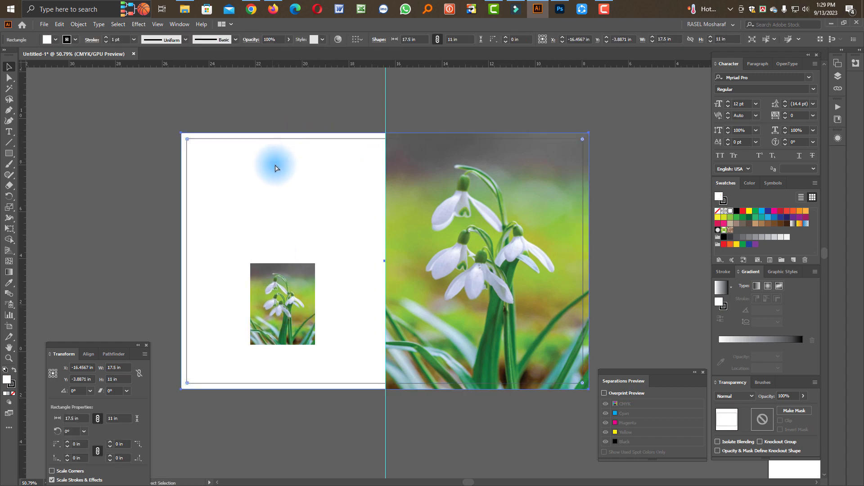
Step: Narrow the background rectangle to a left-edge strip filled with the photo's yellow-green
left_click_drag(590, 261, 241, 261)
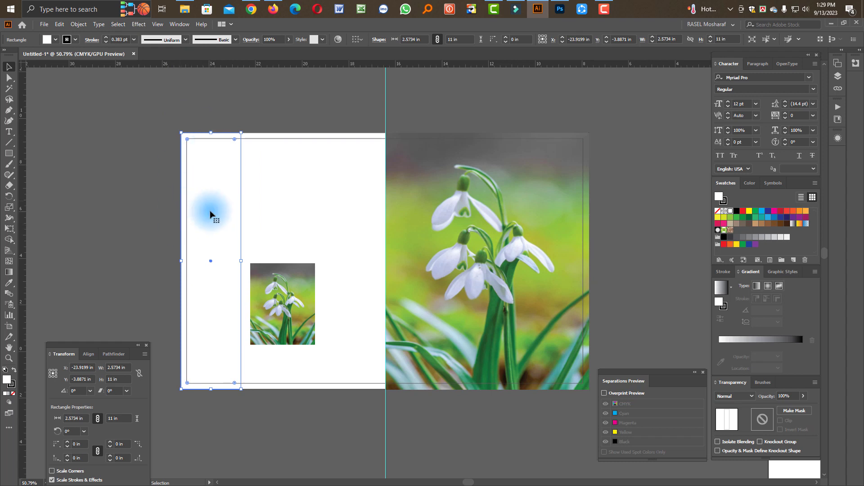
left_click(9, 283)
left_click(306, 296)
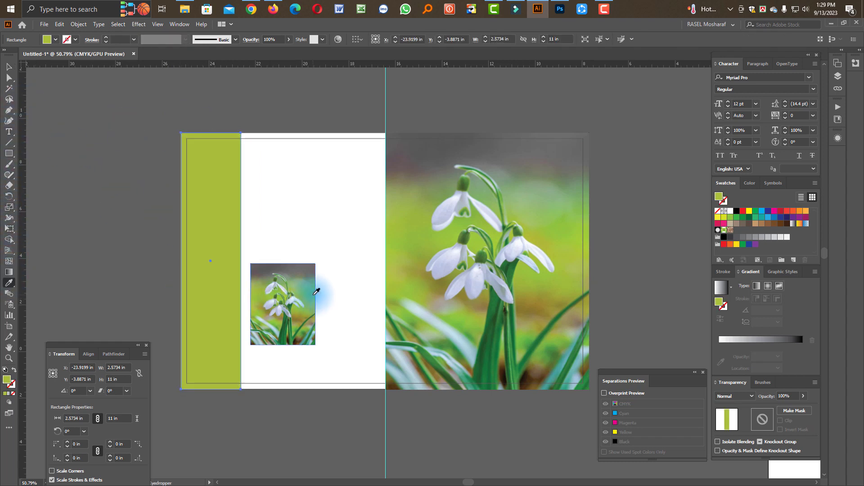
left_click(9, 66)
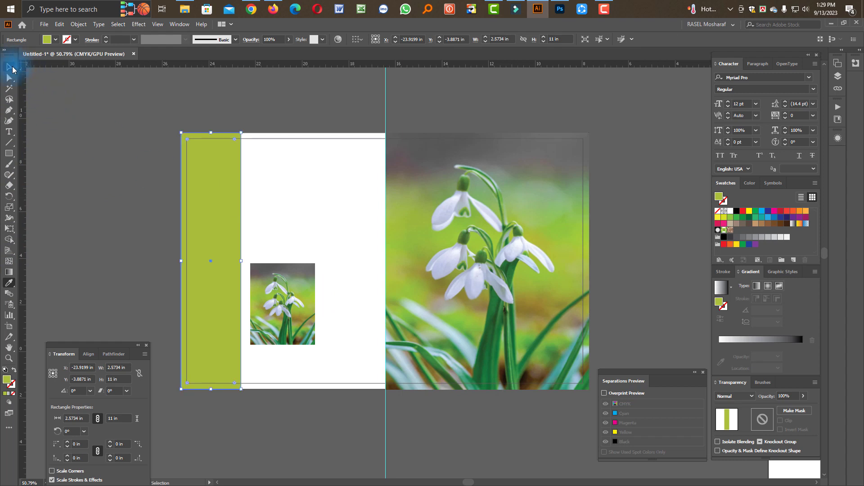
Step: Move the small snowdrop copy up and to the right
left_click(158, 128)
mouse_move(285, 305)
left_mouse_down()
mouse_move(315, 304)
mouse_move(313, 255)
left_mouse_up()
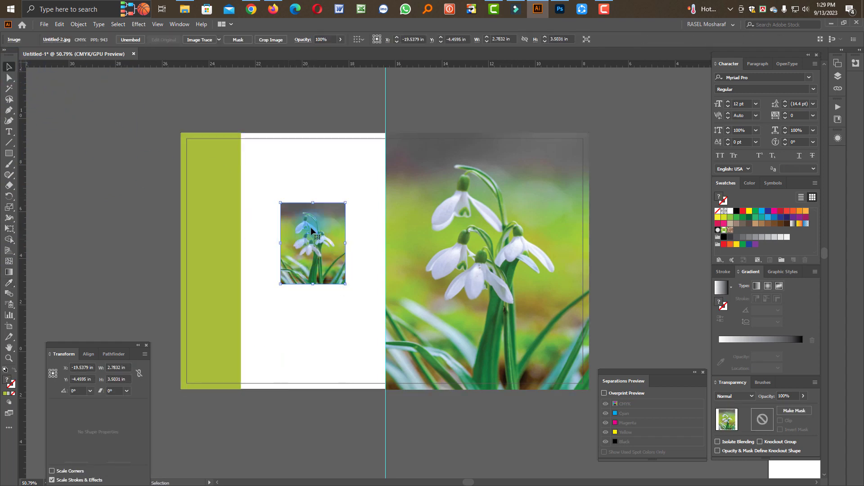
left_click(318, 110)
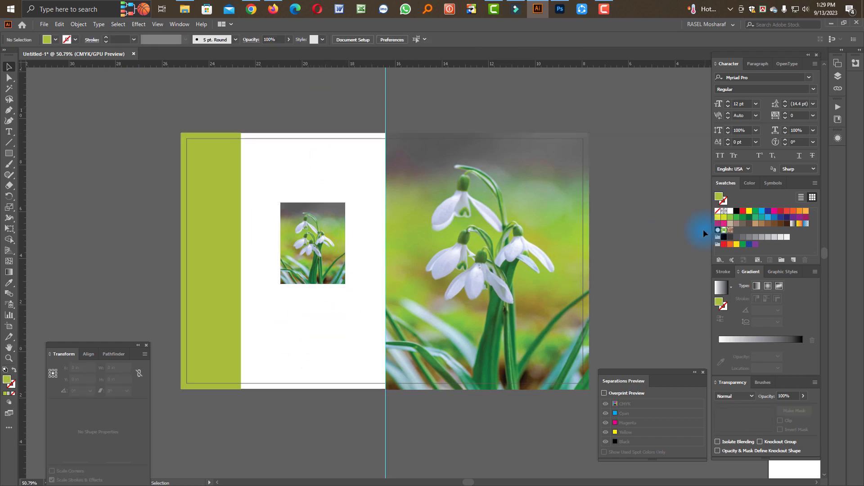
Step: Draw a wide rectangle across the lower middle of the snowdrop photo
left_click_drag(579, 241, 480, 176)
scroll(374, 266, "up", 5)
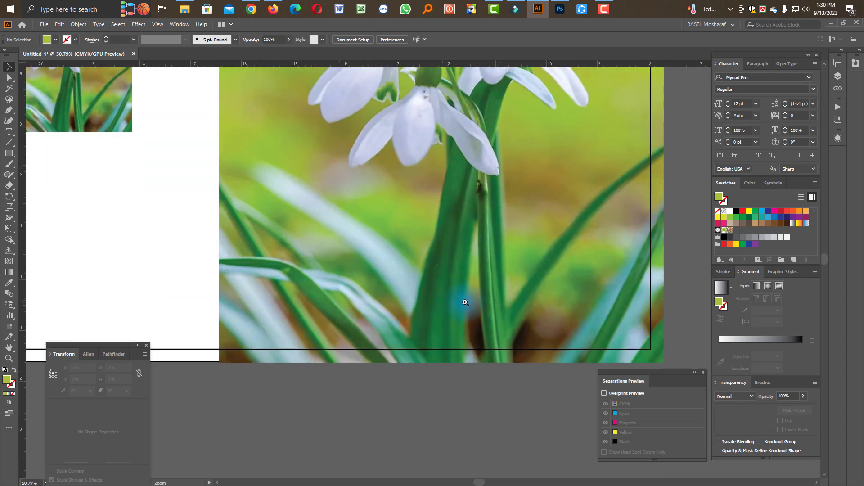
scroll(374, 266, "right", 3)
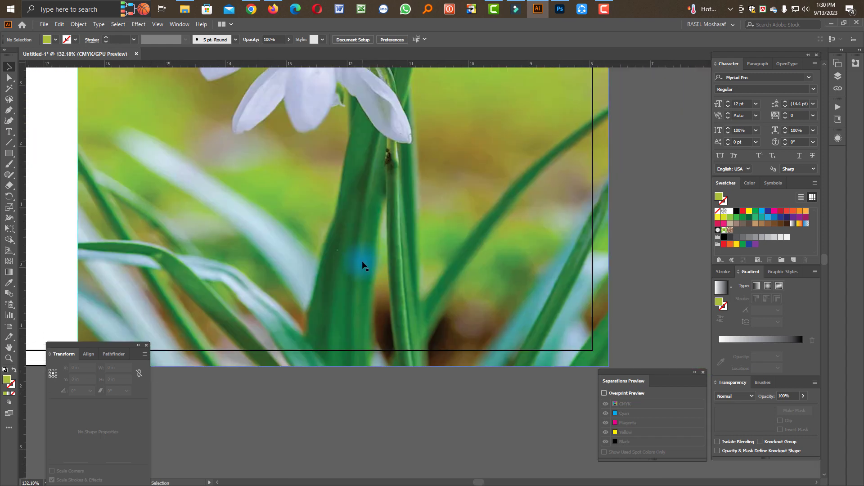
left_click(9, 153)
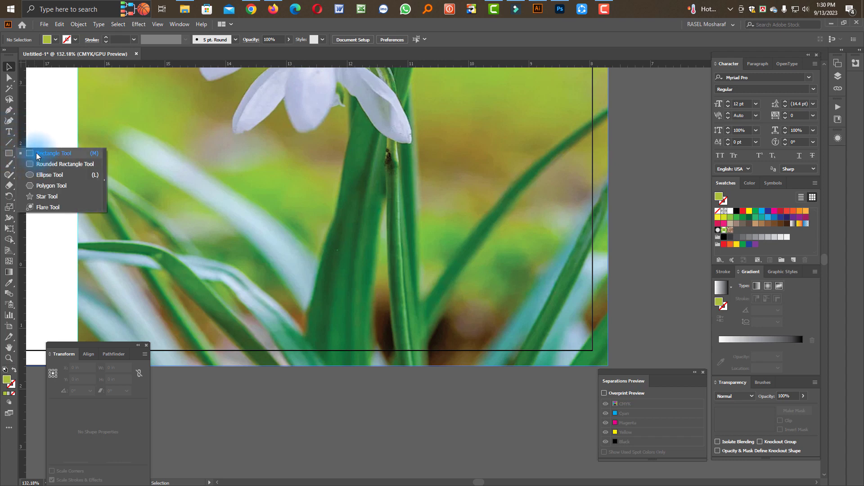
left_click(36, 153)
left_click_drag(154, 214, 537, 291)
key("v")
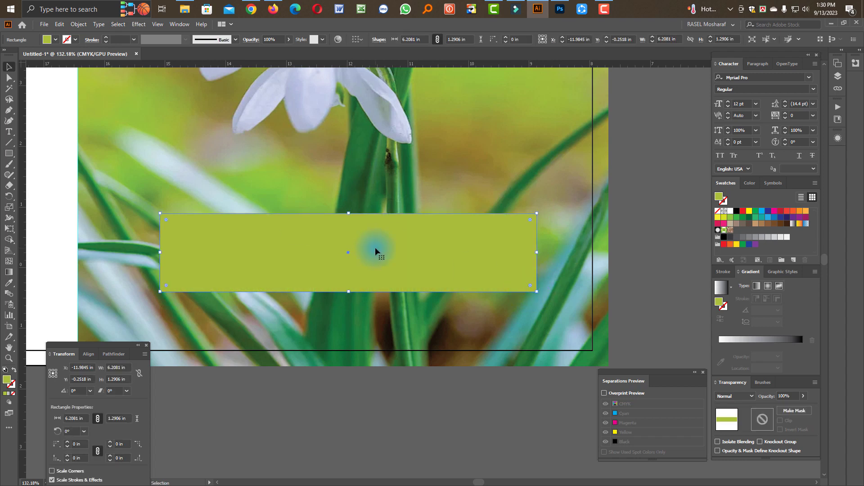
Step: Nudge the bar slightly left and pull in its right edge to form a short 2-inch left block
left_click(129, 372)
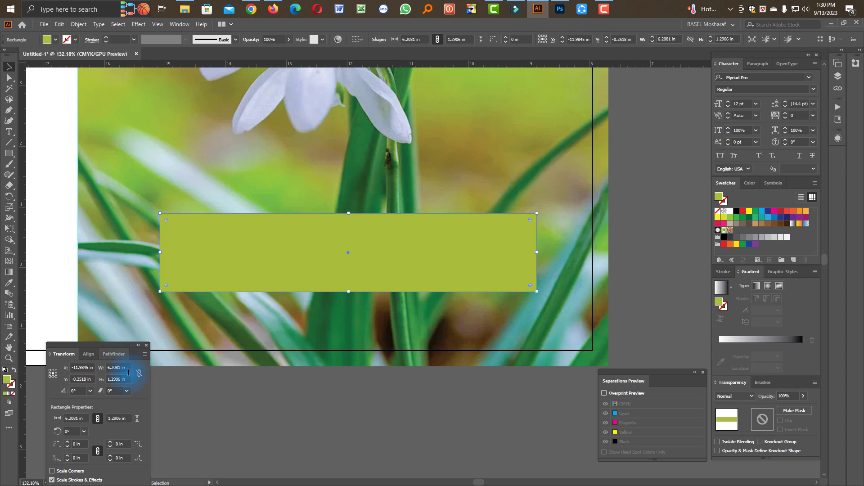
left_click(124, 373)
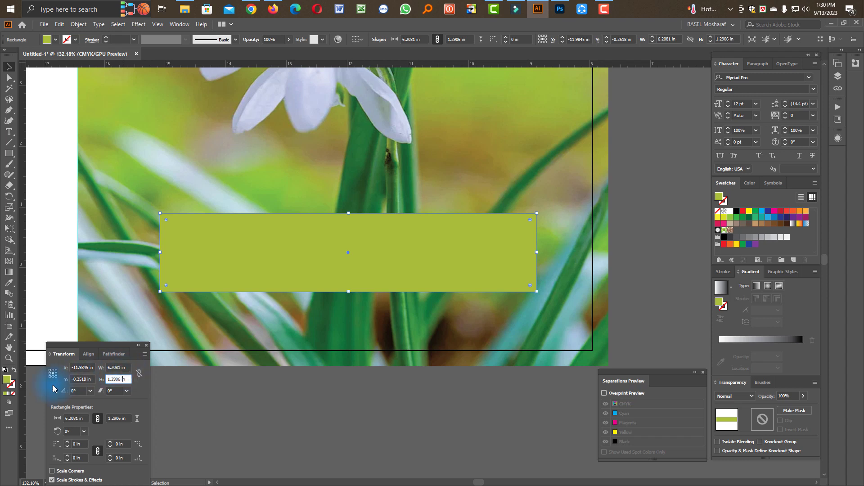
left_click(122, 368)
left_click(508, 260)
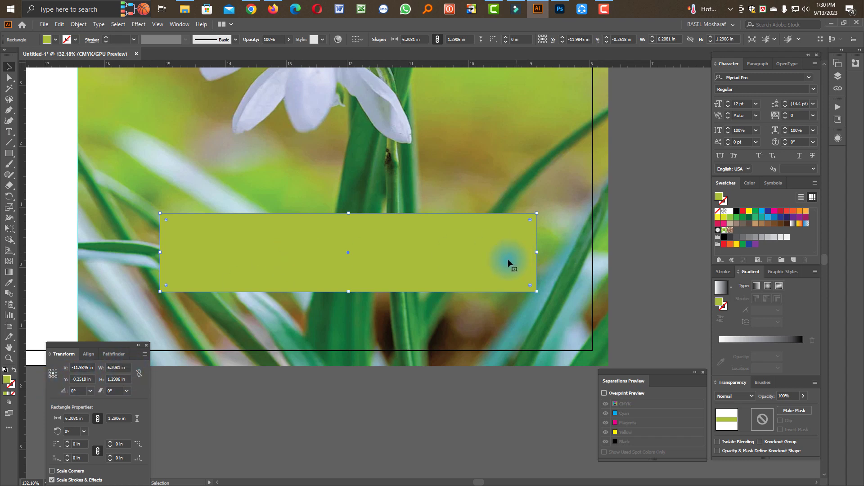
left_click_drag(476, 263, 470, 263)
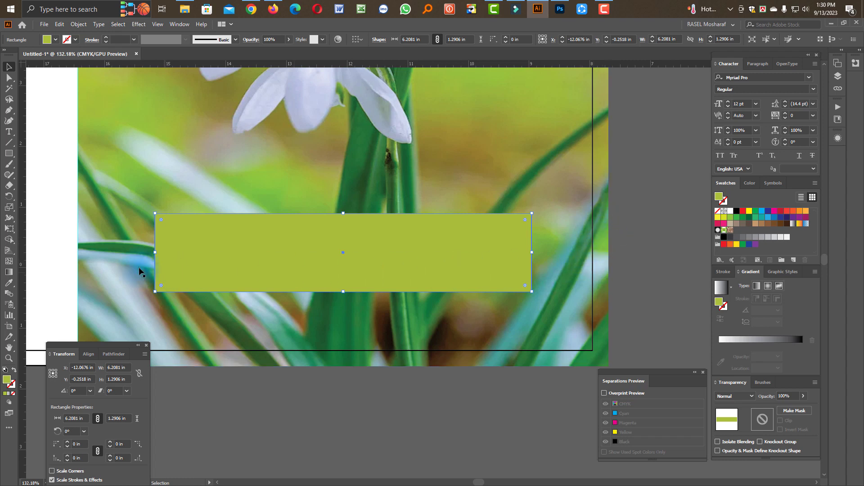
left_click(418, 270)
key("a")
left_click(420, 257)
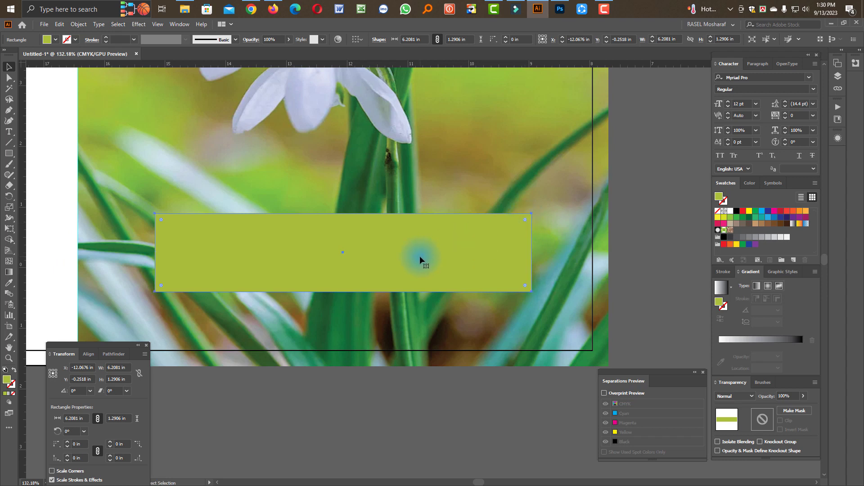
left_click_drag(531, 252, 279, 252)
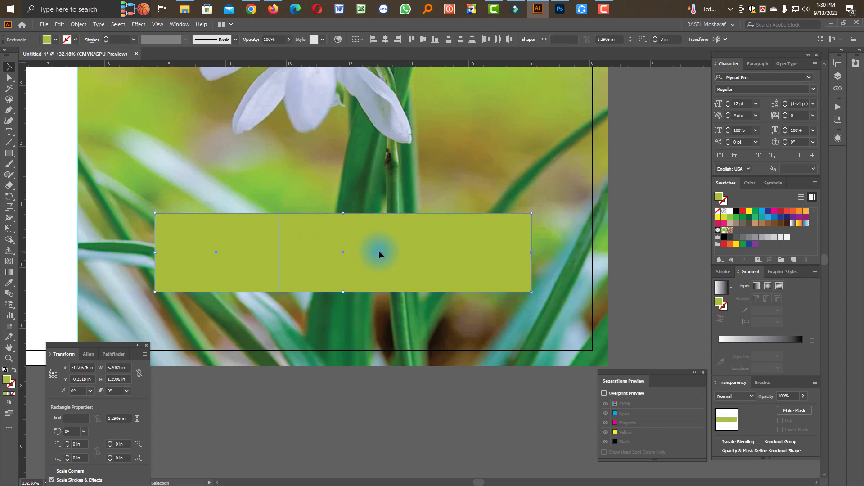
Step: Fill the wide rectangle white and the small left one red, then round both rectangles' corners
left_click(362, 247)
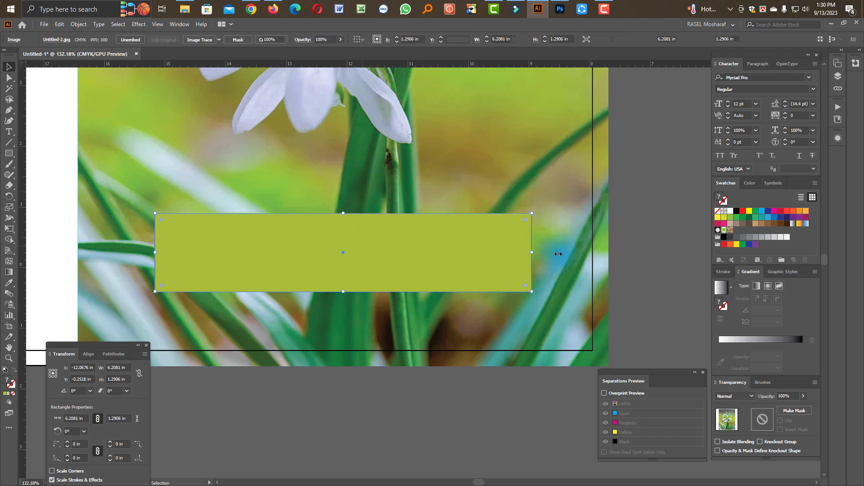
left_click(731, 211)
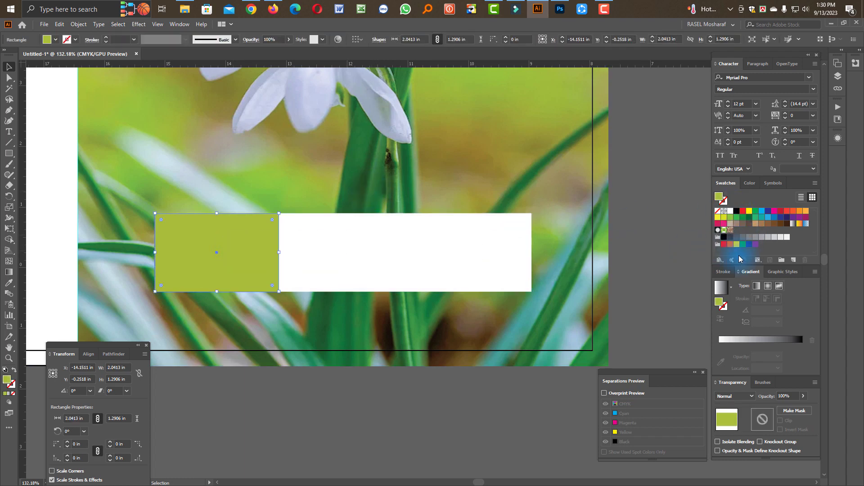
left_click(780, 211)
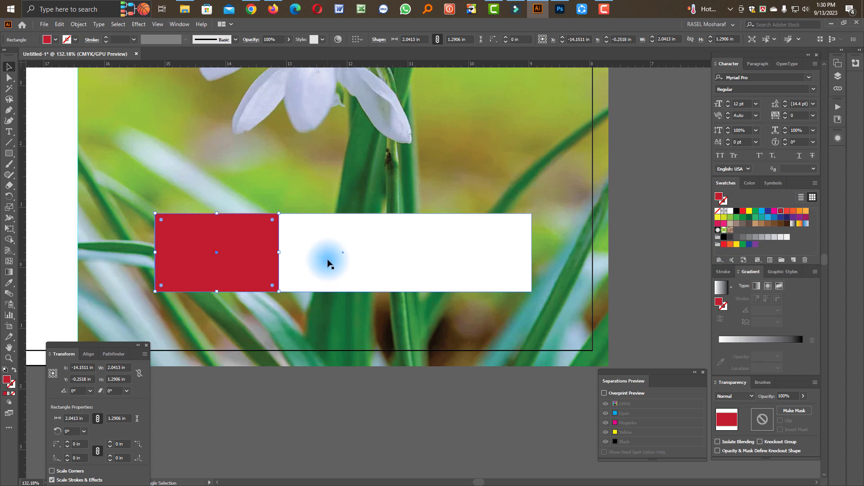
left_click(328, 261, "shift")
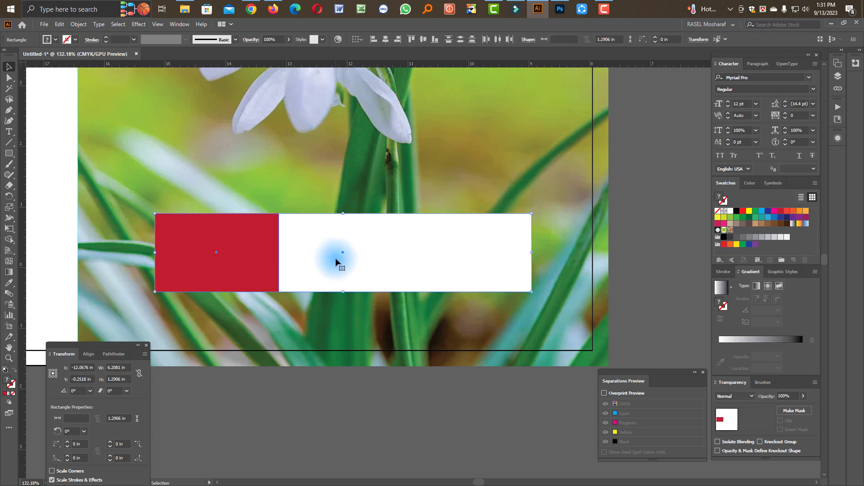
left_click(11, 81)
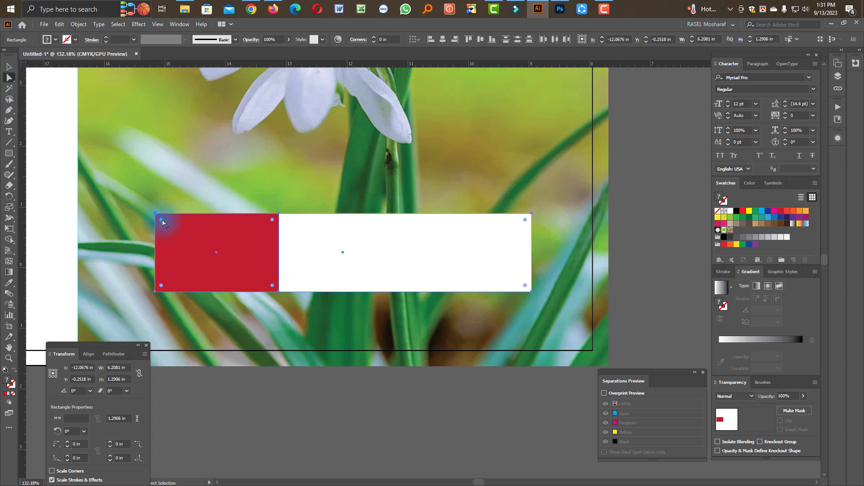
left_click_drag(162, 222, 168, 225)
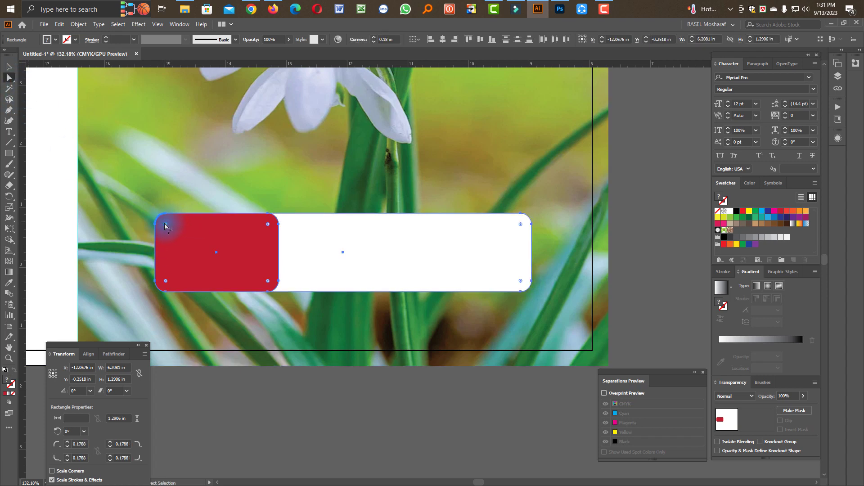
Step: Stretch the red label's right edge slightly further right and deselect everything
left_click(231, 231)
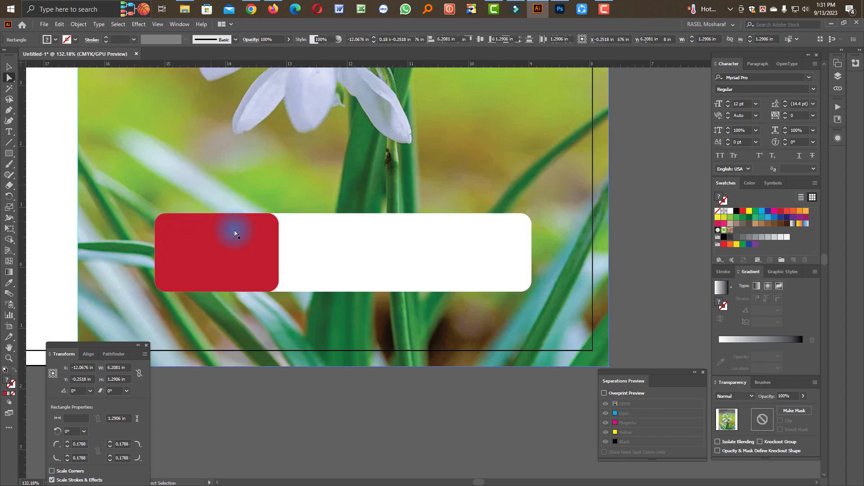
left_click(354, 264)
left_click(324, 309)
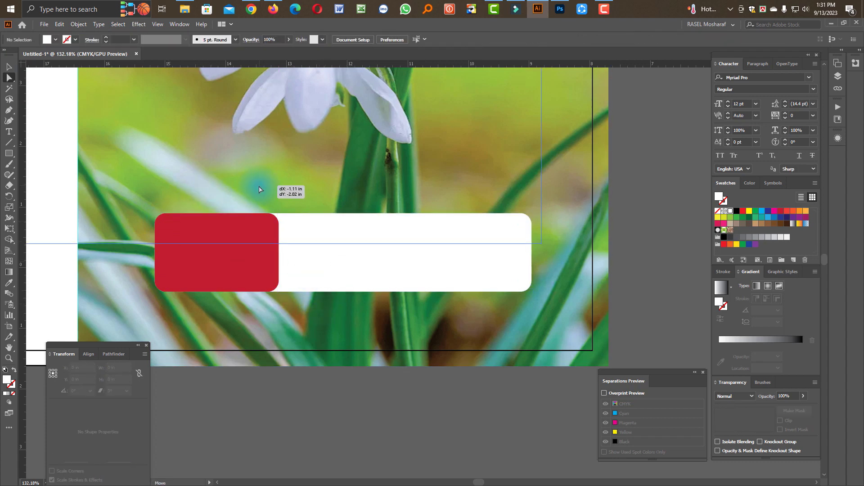
left_click(318, 399)
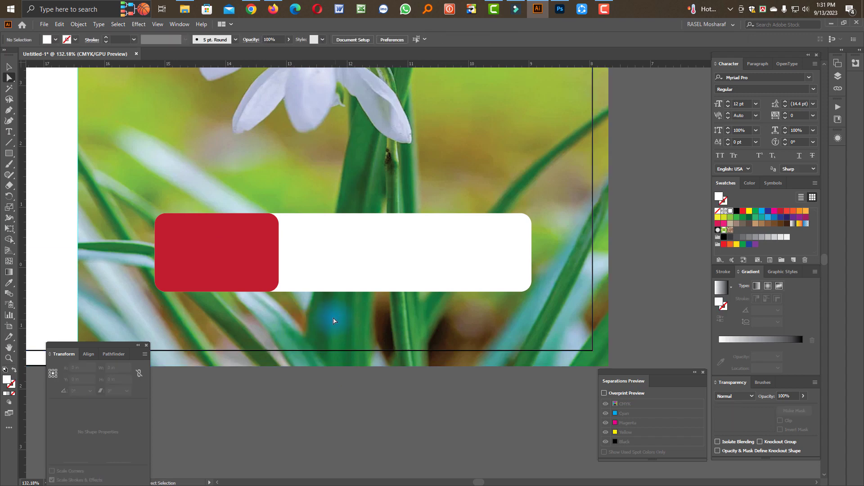
left_click(280, 241)
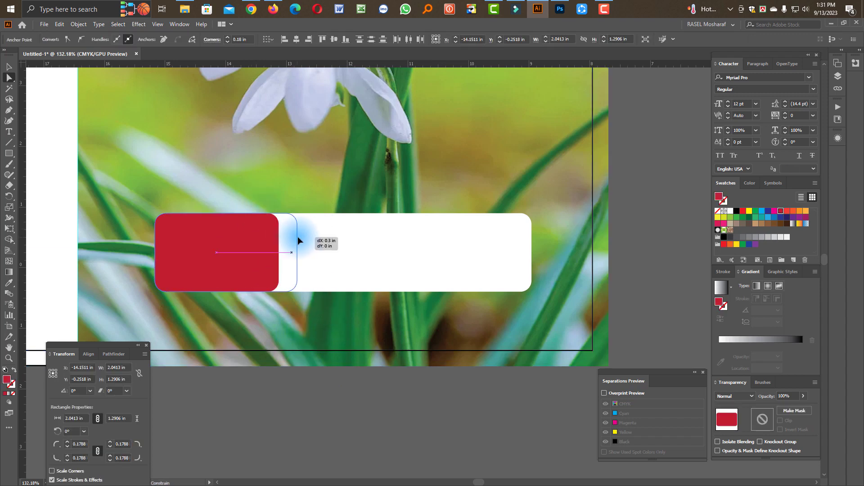
left_click_drag(298, 240, 298, 241)
key("ctrl+shift+a")
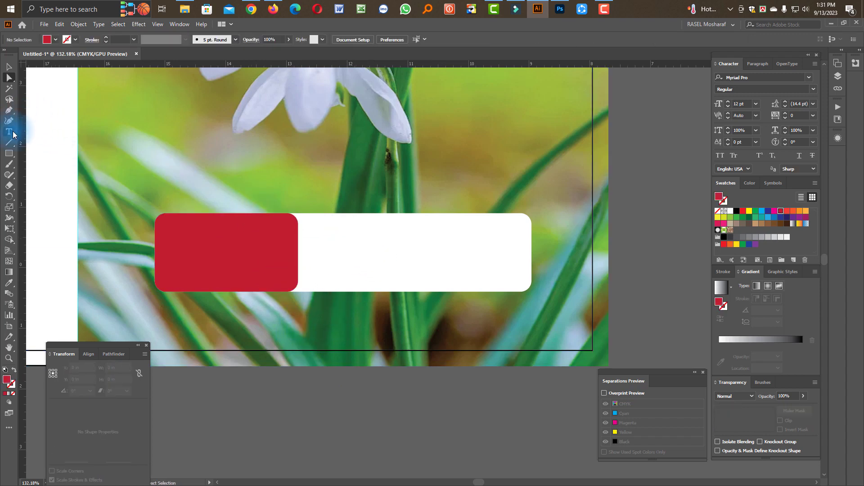
Step: Draw a straight horizontal line across the white panel with a black stroke
left_click(8, 113)
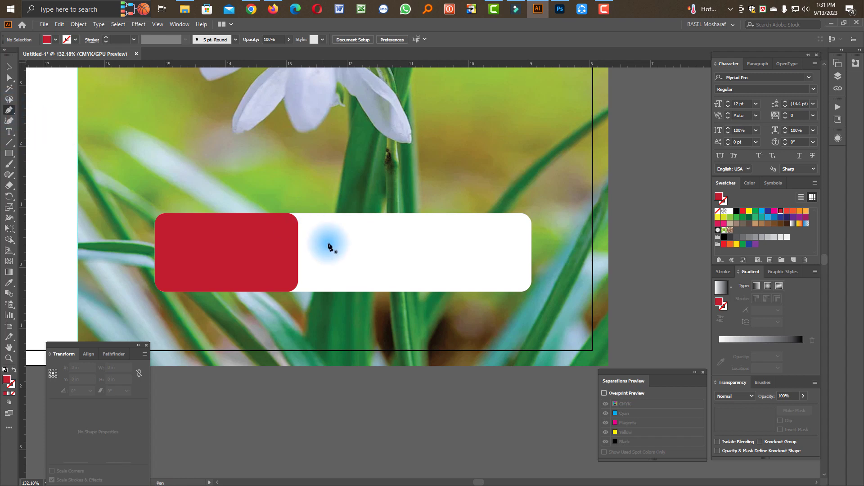
left_click(309, 235)
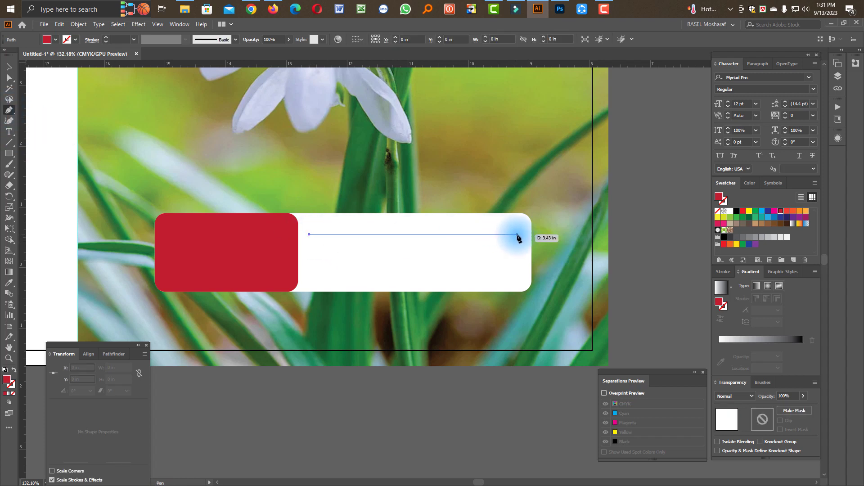
left_click(518, 235)
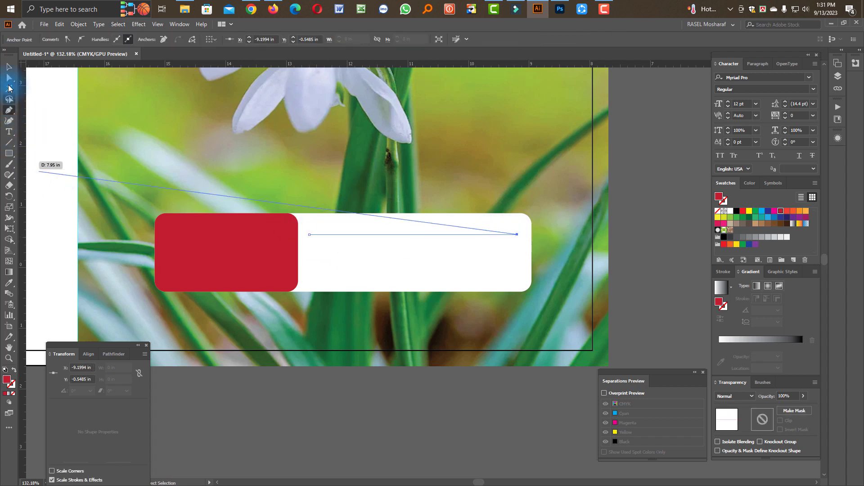
left_click(9, 67)
left_click(14, 372)
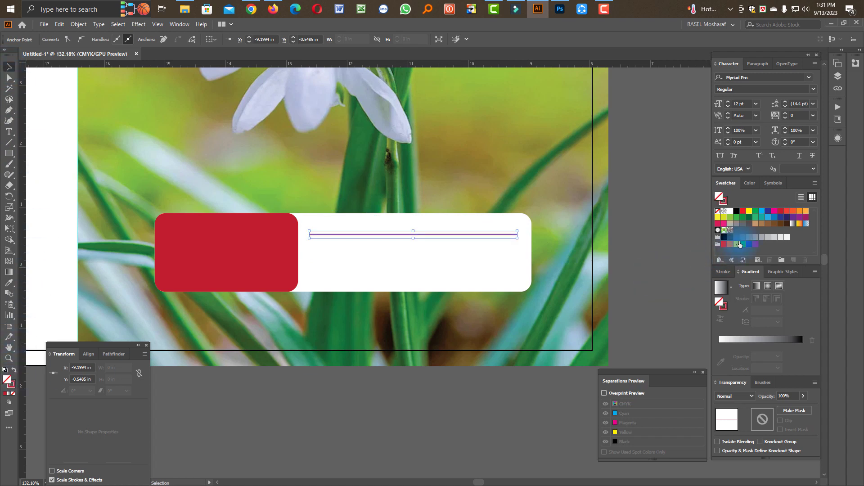
left_click(733, 210)
Step: Duplicate the line downward twice for three evenly spaced writing lines
left_click_drag(481, 235, 481, 251)
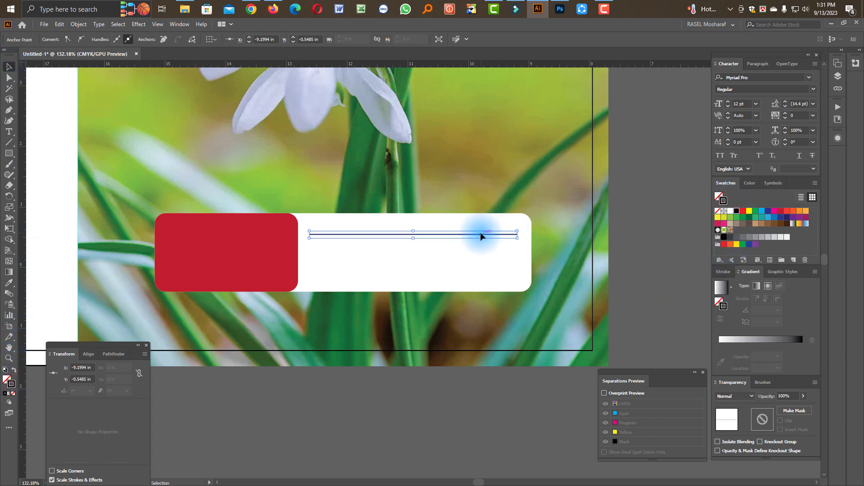
left_click_drag(482, 257, 483, 258)
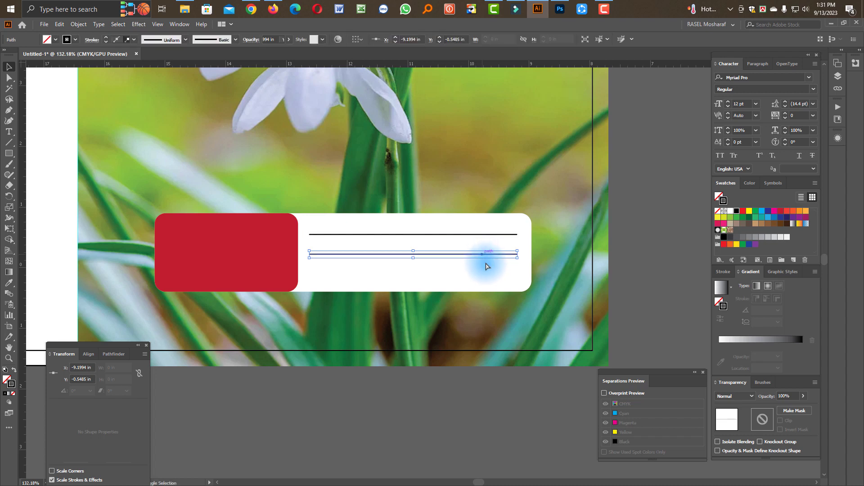
key("ctrl+d")
left_click(488, 296)
left_click_drag(245, 288, 277, 266)
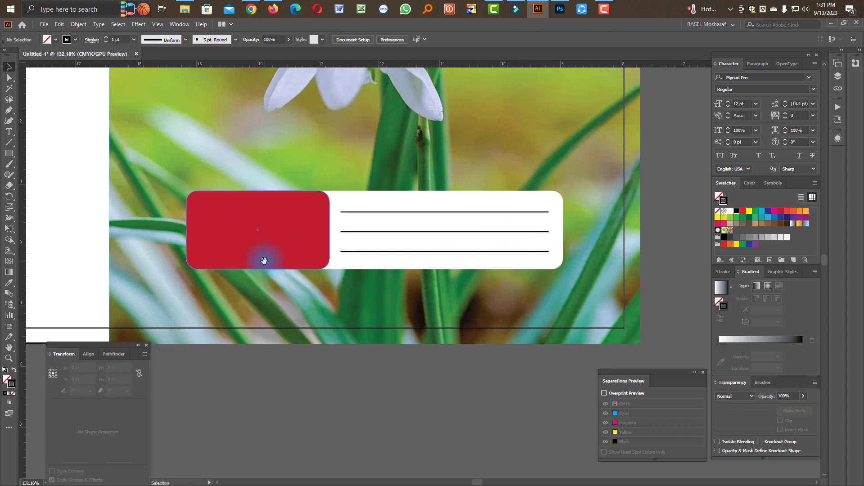
Step: Create a placeholder text box below the artboard
left_click(8, 131)
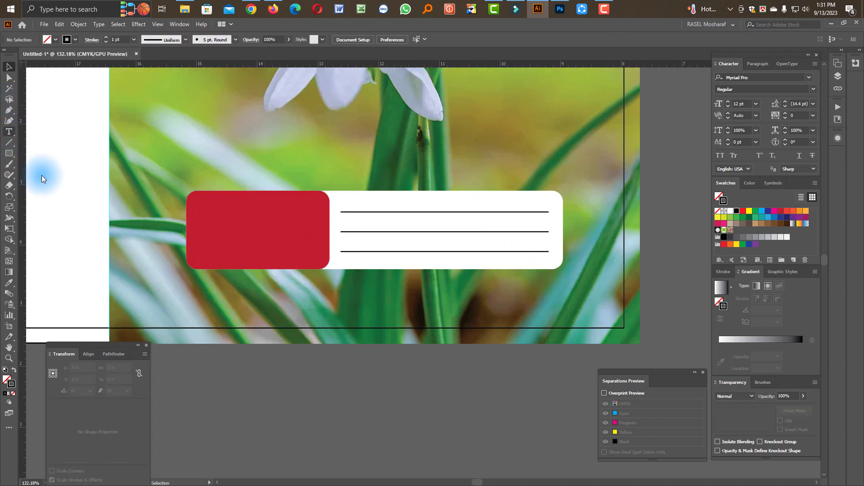
left_click_drag(201, 378, 206, 383)
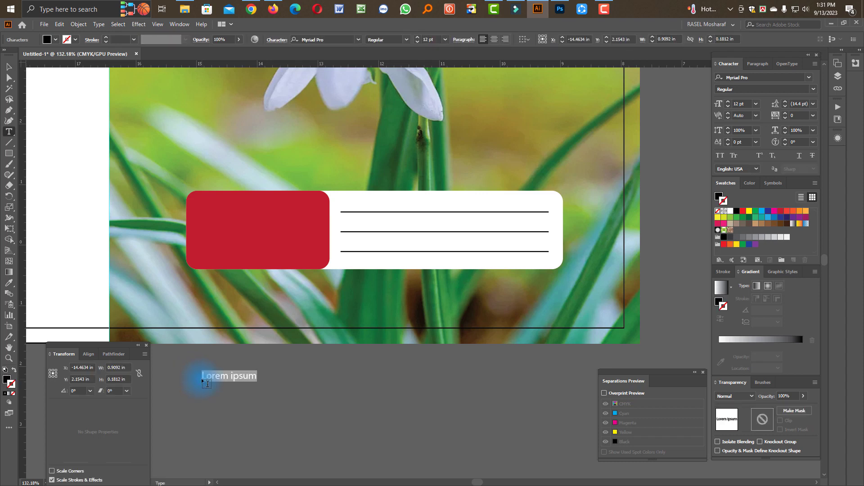
key("Escape")
left_click(218, 378)
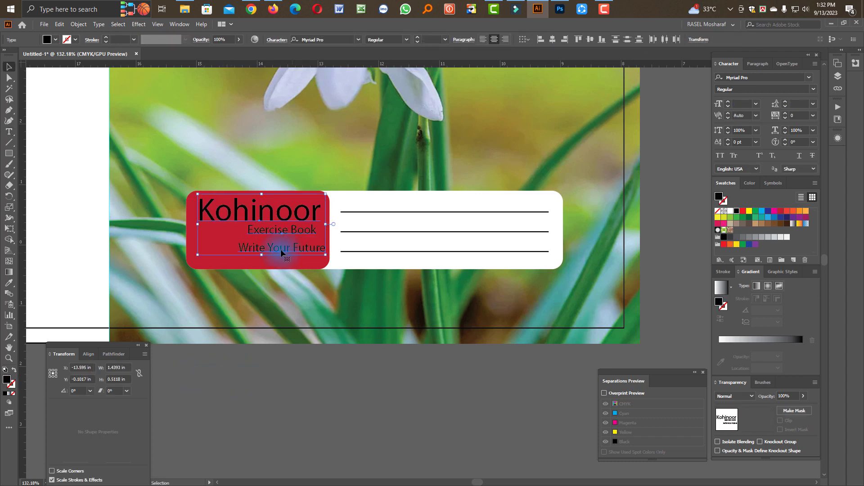
Step: Right-align the Kohinoor, Exercise Book and Write Your Future lines and move them onto the red box
key("ctrl+shift+r")
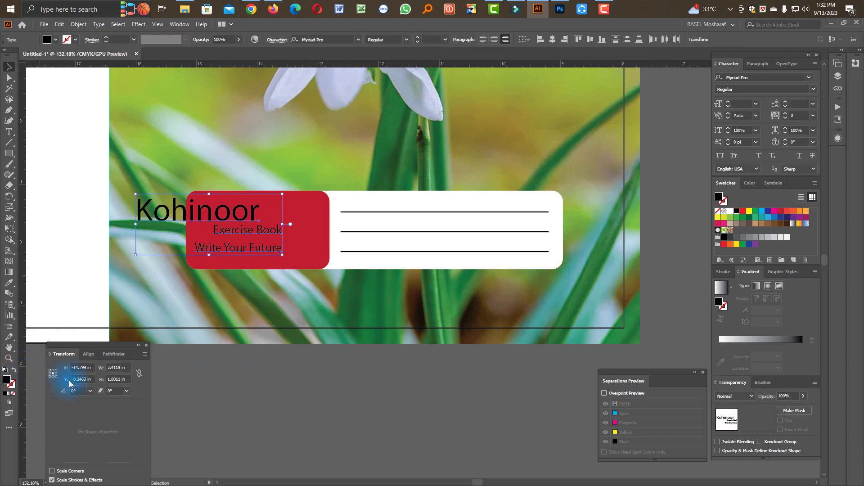
left_click(88, 354)
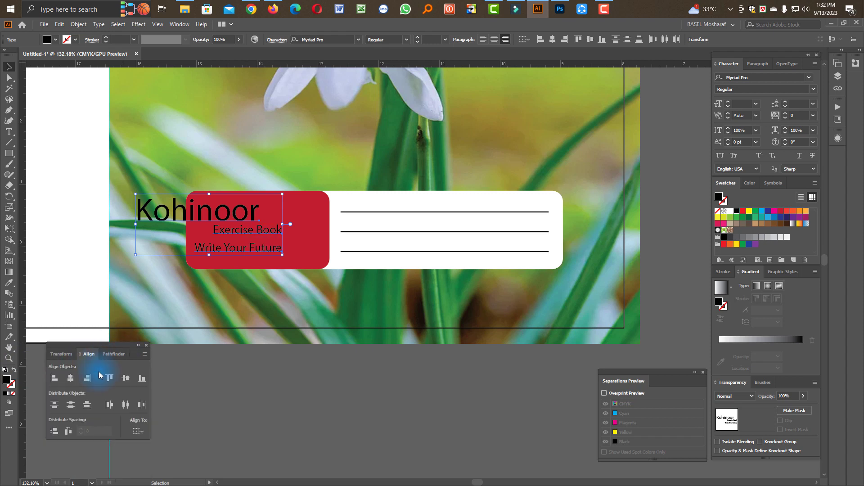
left_click(87, 378)
left_click_drag(267, 243, 306, 238)
Step: Set Exercise Book in Arial Bold Italic, enlarge it, and lower Write Your Future slightly
left_click(292, 236)
left_click(774, 79)
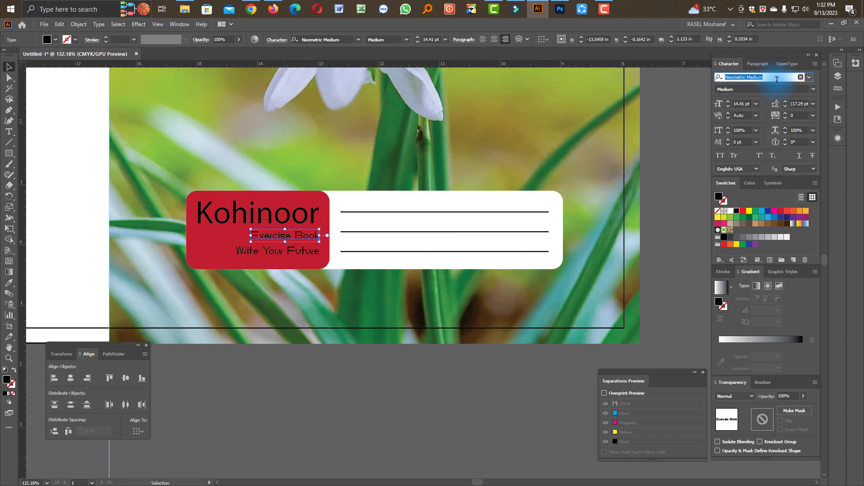
type("Aril")
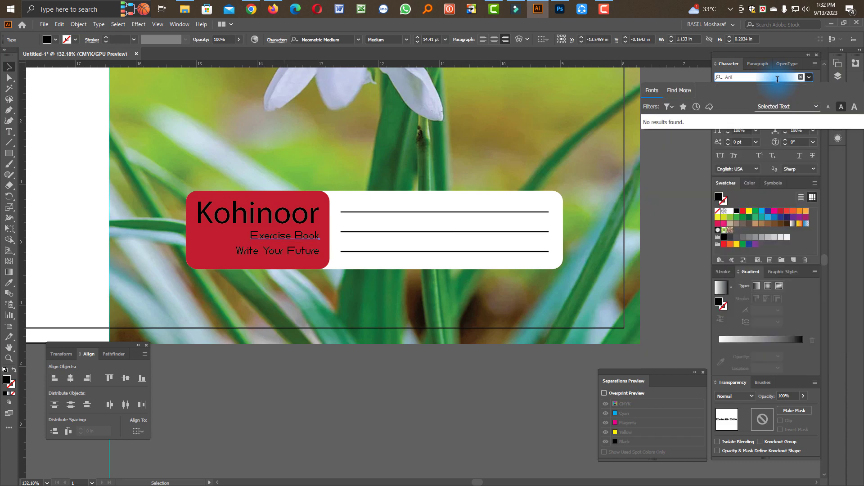
key("BackSpace")
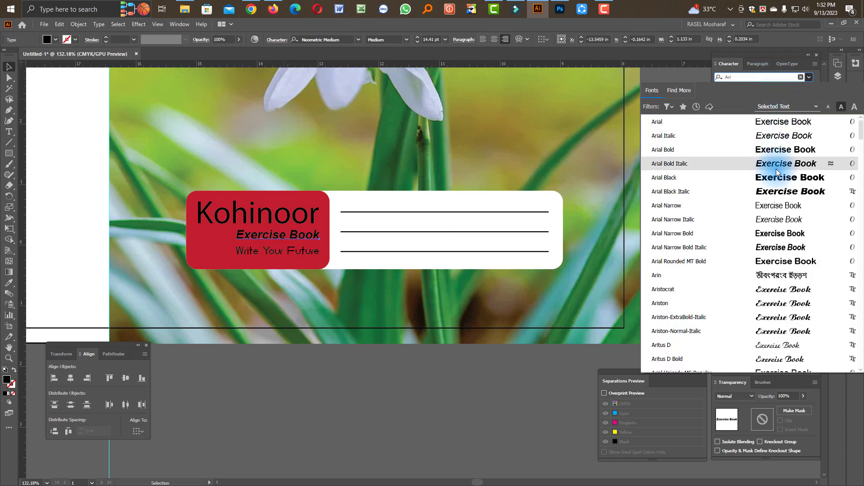
left_click(776, 167)
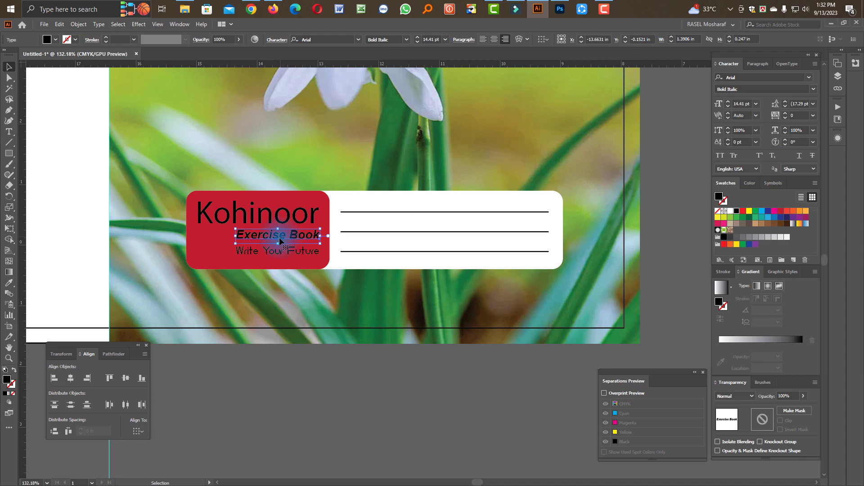
left_click_drag(273, 253, 272, 260)
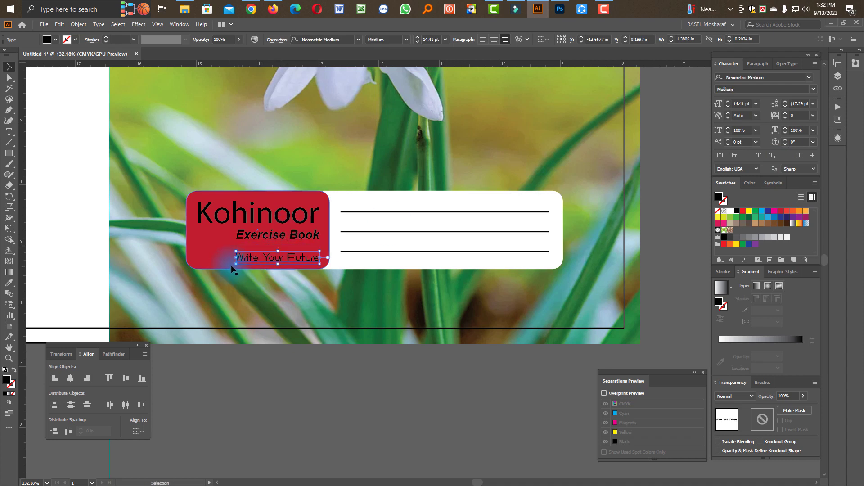
left_click(253, 240)
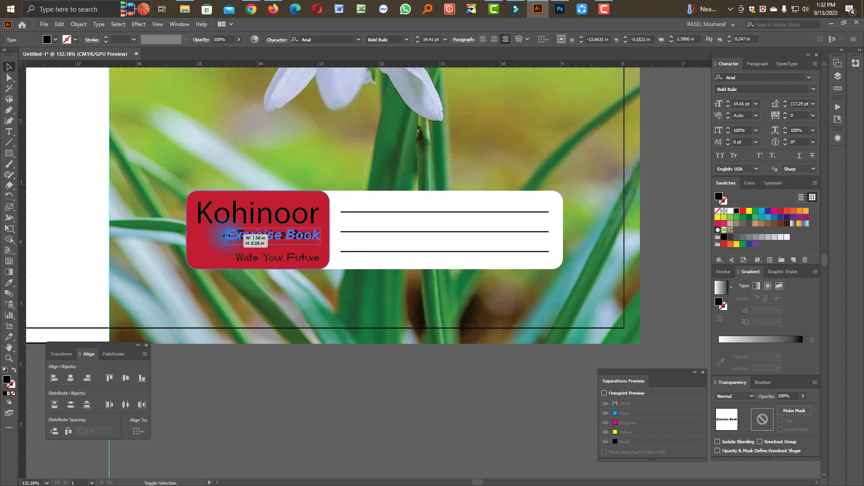
mouse_move(236, 236)
left_mouse_down()
mouse_move(225, 235)
mouse_move(277, 240)
left_mouse_up()
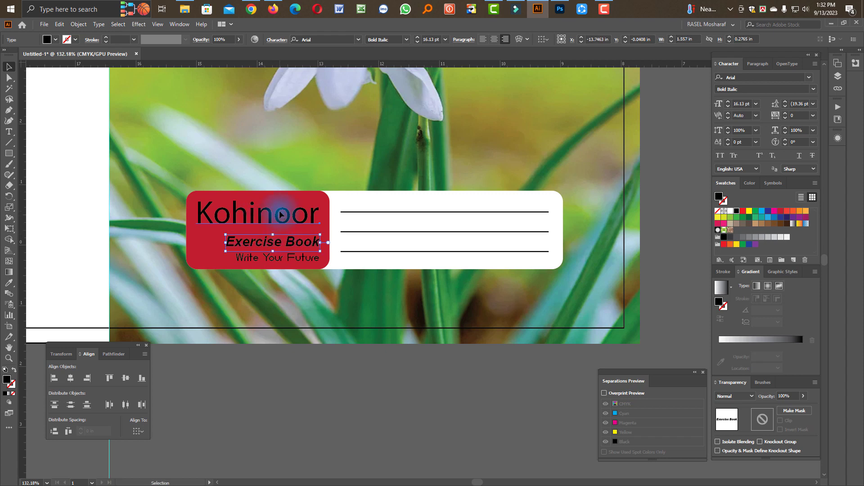
left_click(279, 212)
Step: Set Kohinoor in Neuvarese-BoldItalic, colour it white and enlarge it leftward
left_click(804, 77)
key("Down")
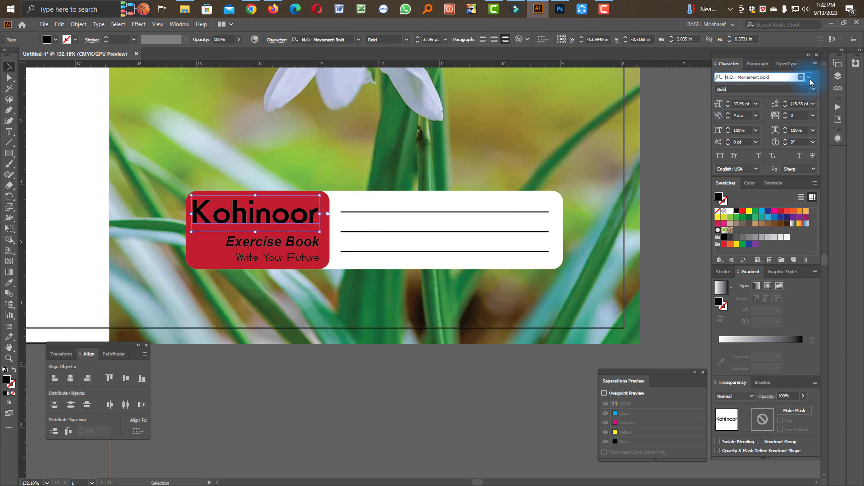
key("Down")
key("Down")
key("Down")
key("Down")
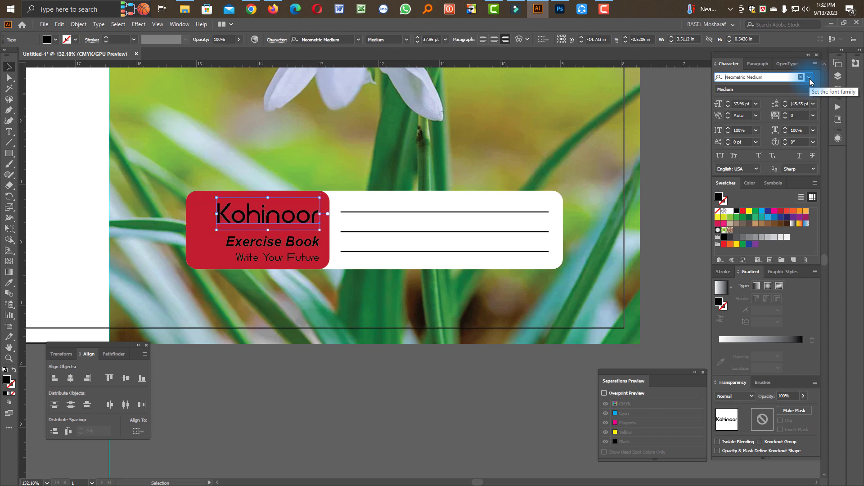
key("Down")
key("Down")
key("Down")
key("Up")
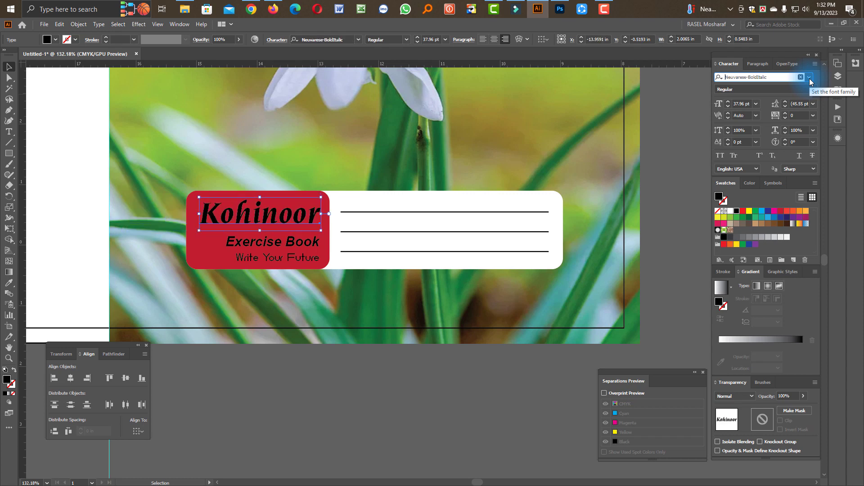
key("Return")
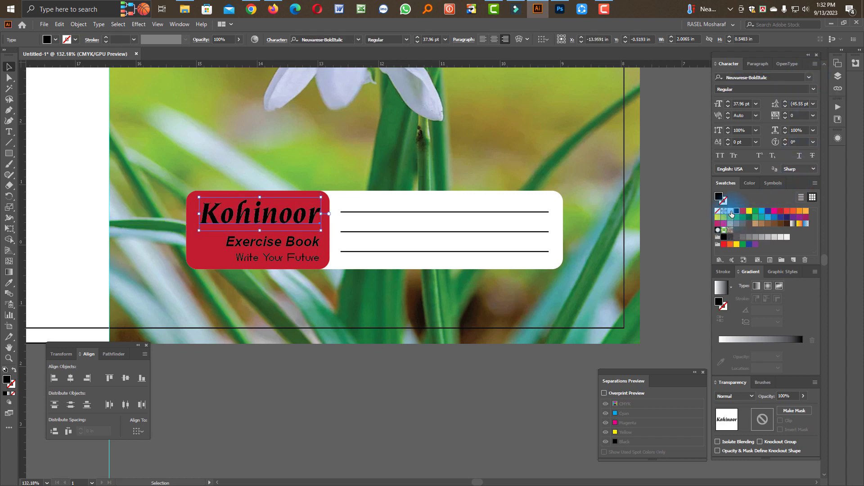
left_click(730, 210)
left_click_drag(197, 215, 191, 215)
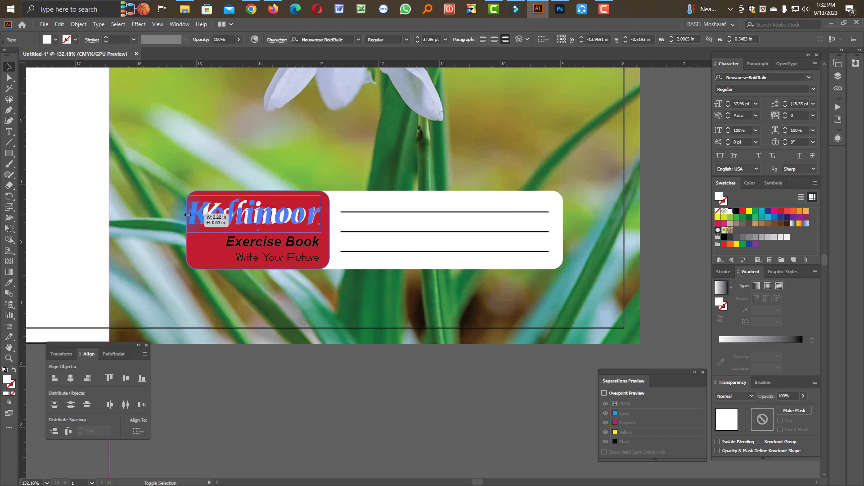
Step: Make the Exercise Book and Write Your Future lines white
left_click(291, 244)
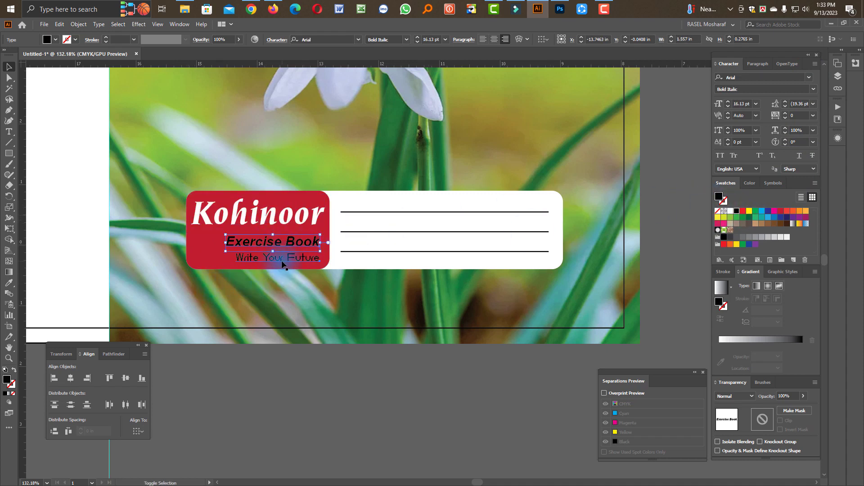
left_click(283, 258, "shift")
left_click(730, 211)
Step: Draw a short vertical line below the artboard as the first barcode bar
left_click(376, 381)
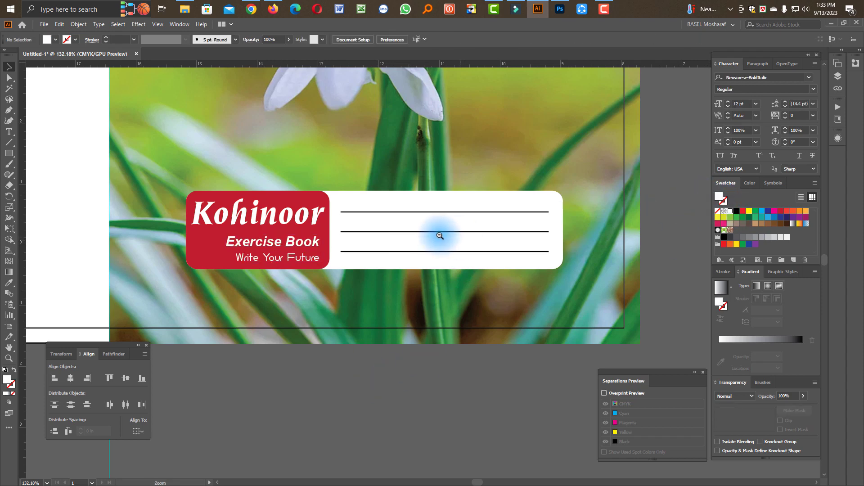
left_click_drag(441, 235, 394, 226)
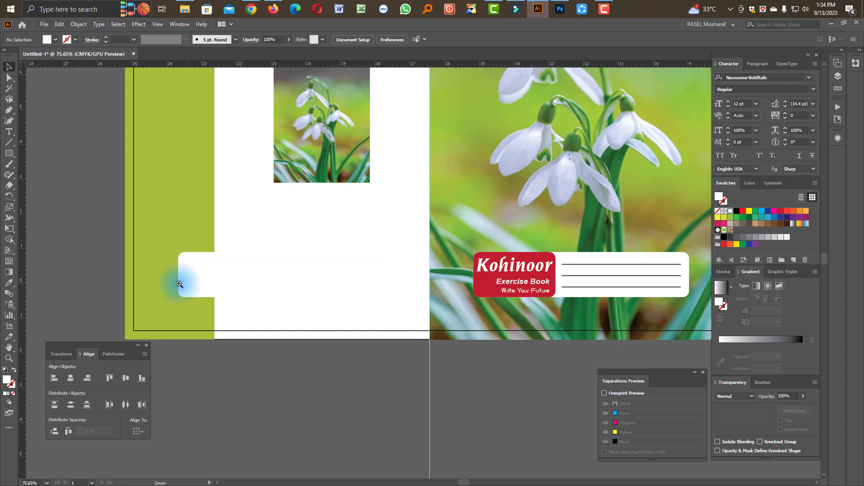
left_click_drag(46, 227, 75, 203)
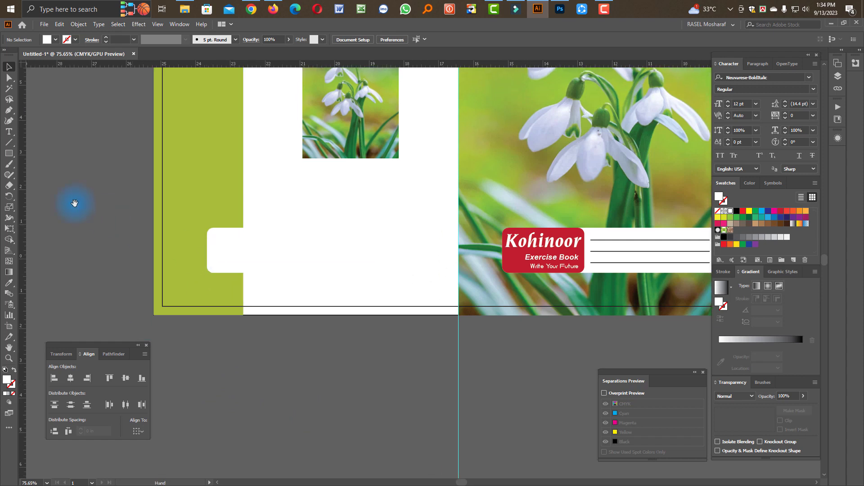
left_click(9, 133)
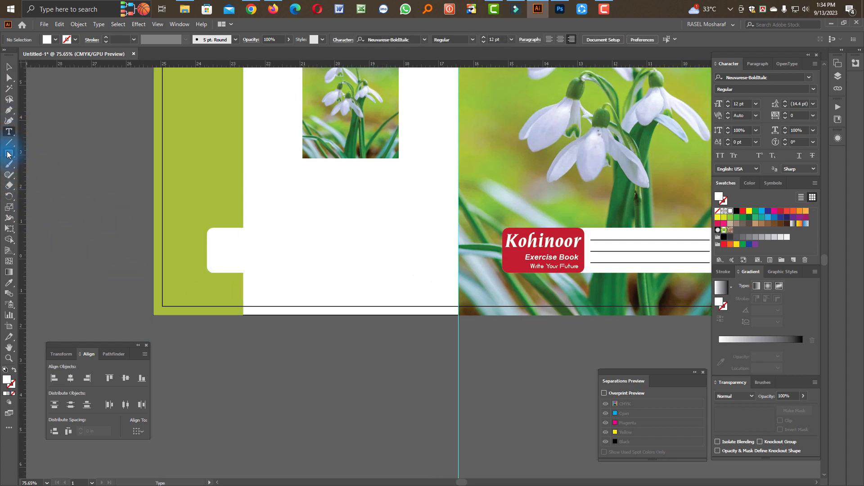
left_click(11, 113)
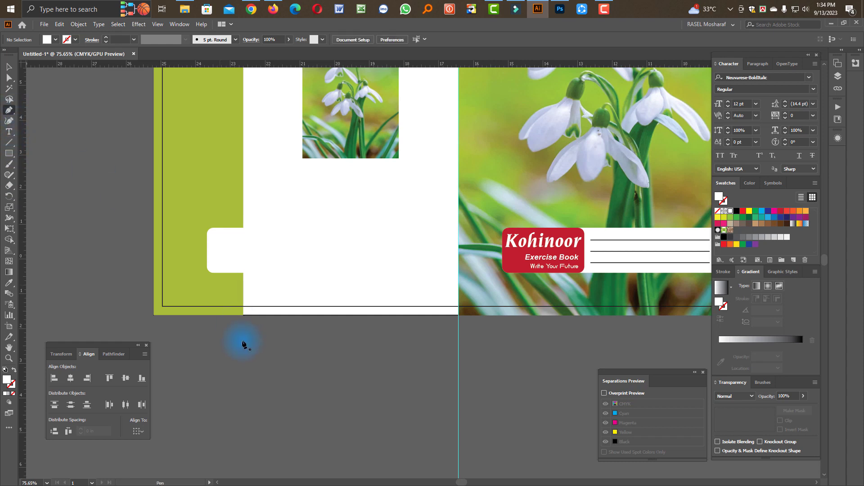
left_click_drag(219, 389, 219, 399)
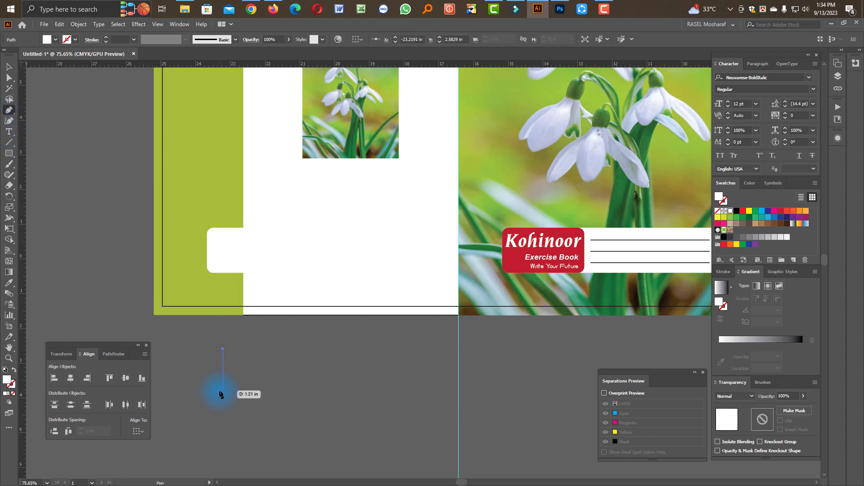
left_click(9, 67)
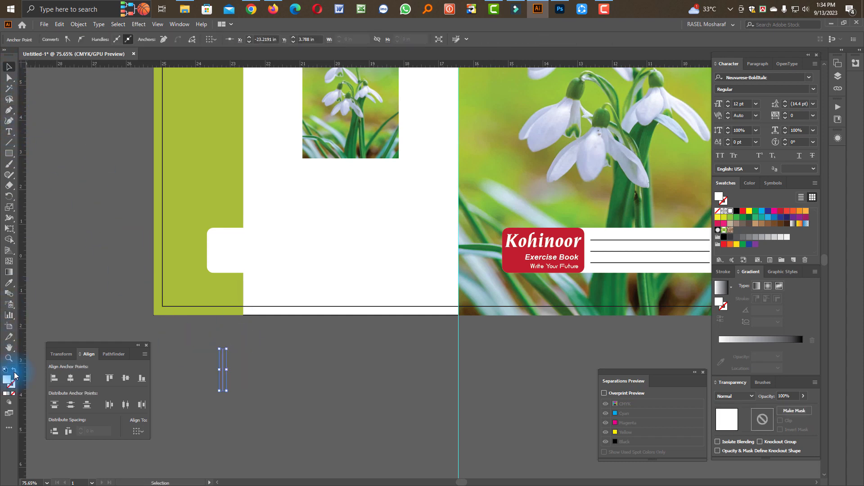
left_click_drag(229, 388, 376, 409)
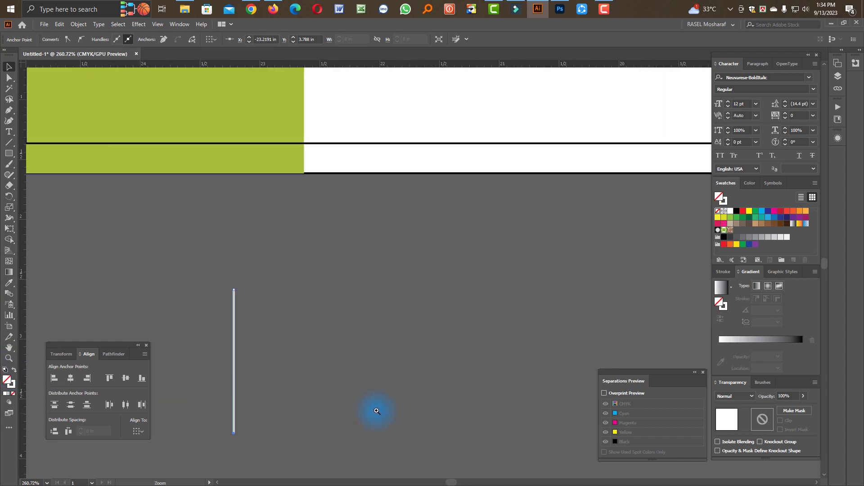
Step: Thicken the bar's stroke and duplicate it rightward as thinner bars
left_click(723, 271)
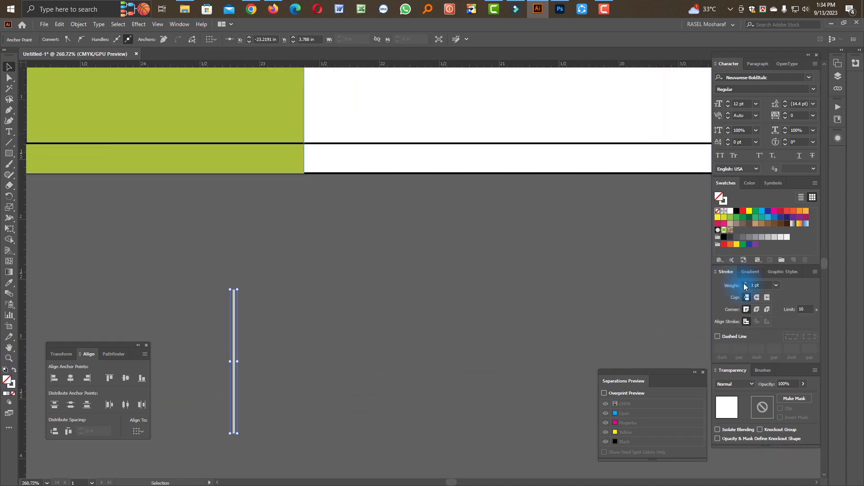
triple_click(744, 283)
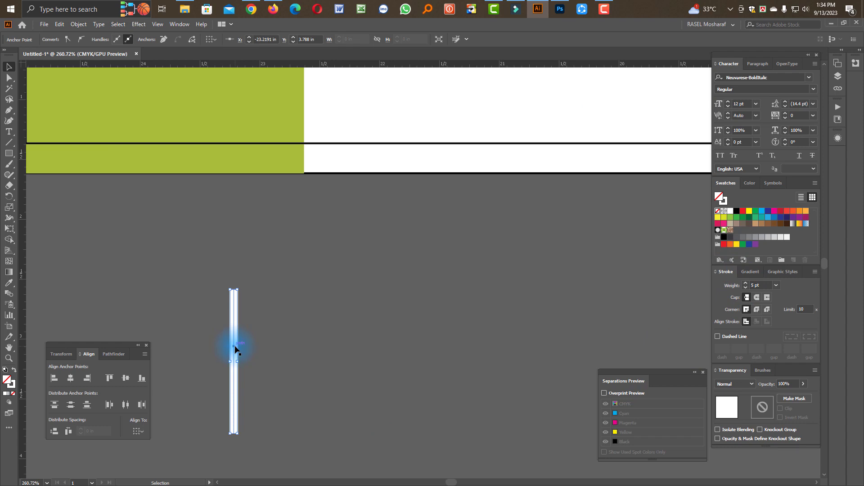
left_click_drag(235, 349, 250, 349)
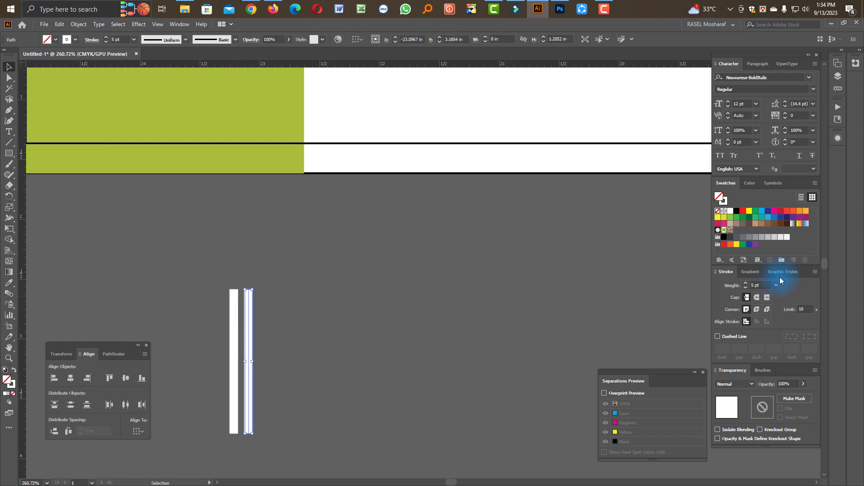
left_click(746, 287)
left_click(746, 287)
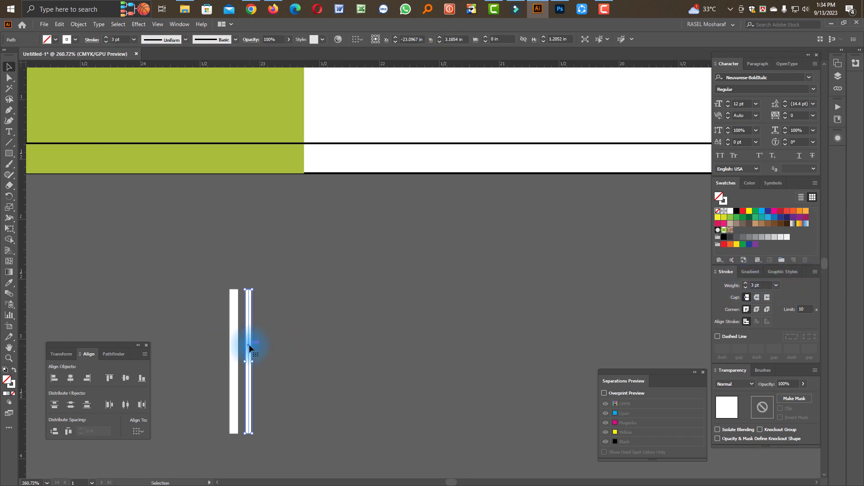
left_click_drag(249, 347, 258, 346)
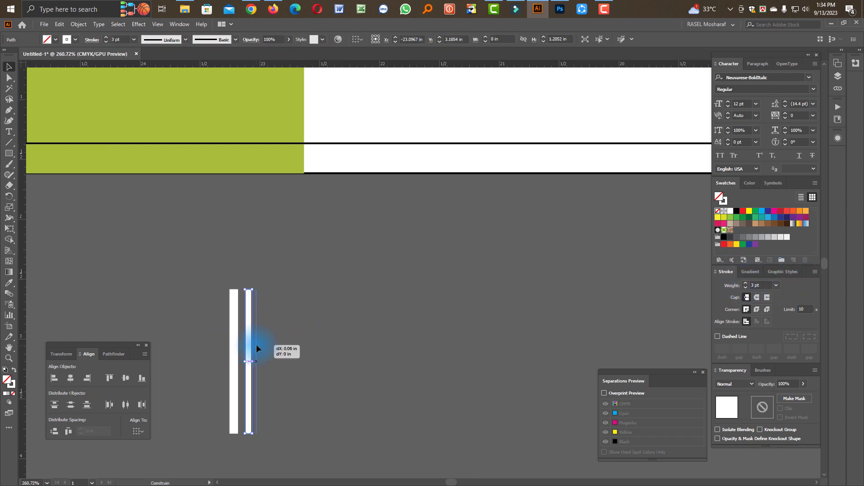
left_click(746, 288)
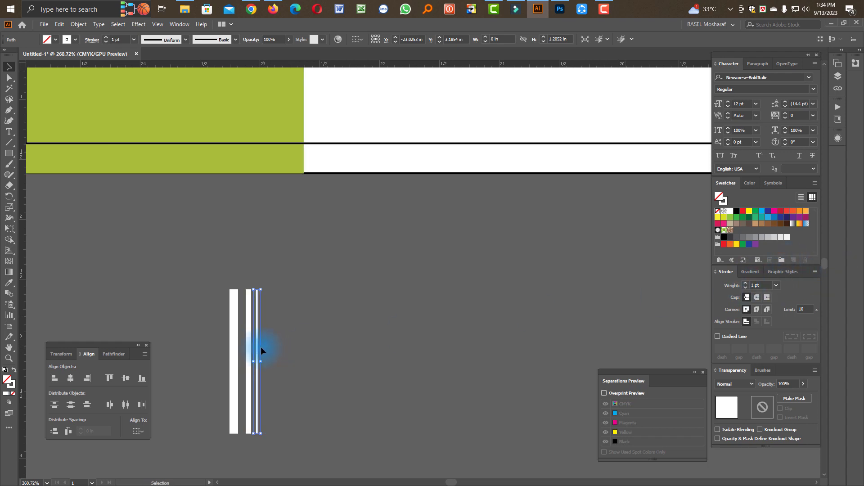
Step: Add one more bar copy to the right with a 0.5 pt stroke
left_click_drag(258, 347, 279, 347)
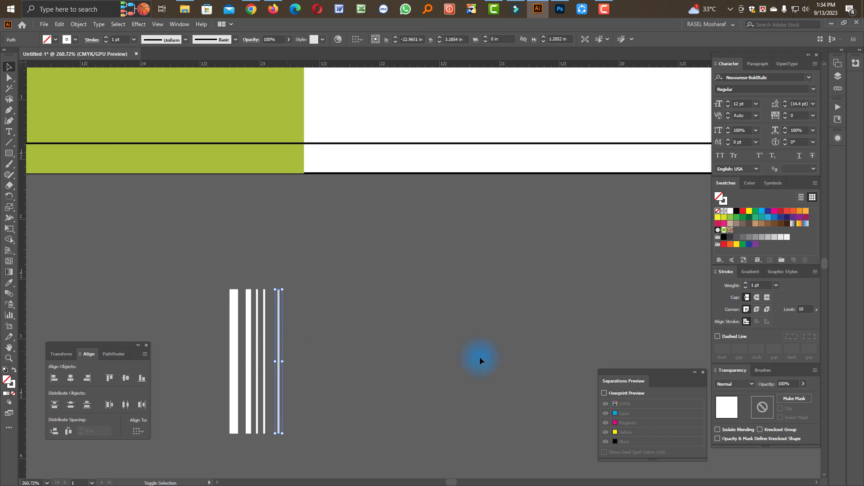
left_click(752, 285)
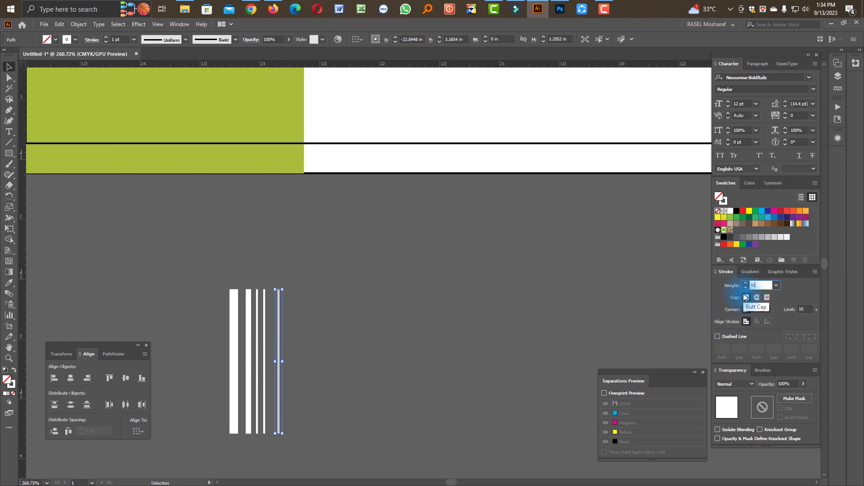
type("0.05")
key("Return")
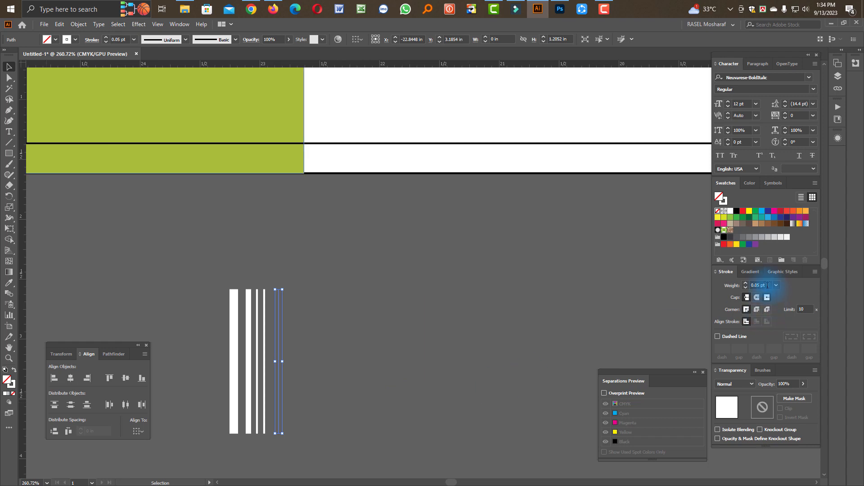
left_click(761, 285)
type("0.5")
key("Return")
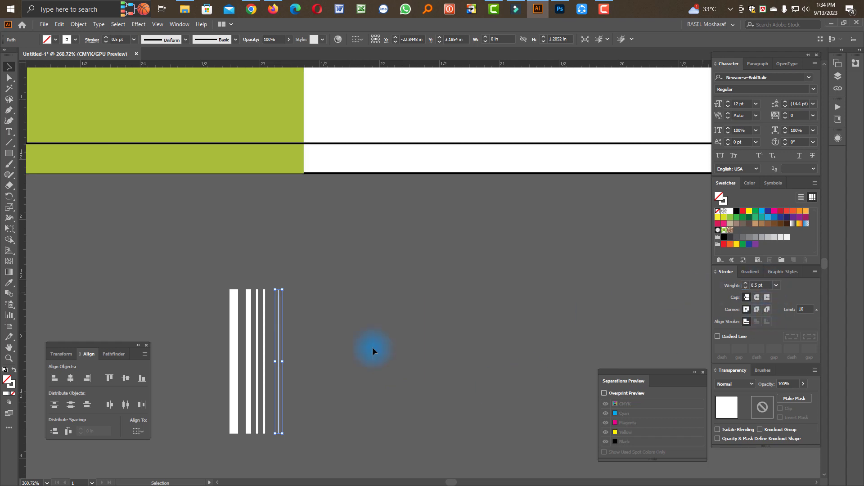
Step: Select all five bars, then set the number 093397 beneath them with widened tracking
mouse_move(345, 360)
left_mouse_down()
mouse_move(210, 350)
mouse_move(240, 355)
left_mouse_up()
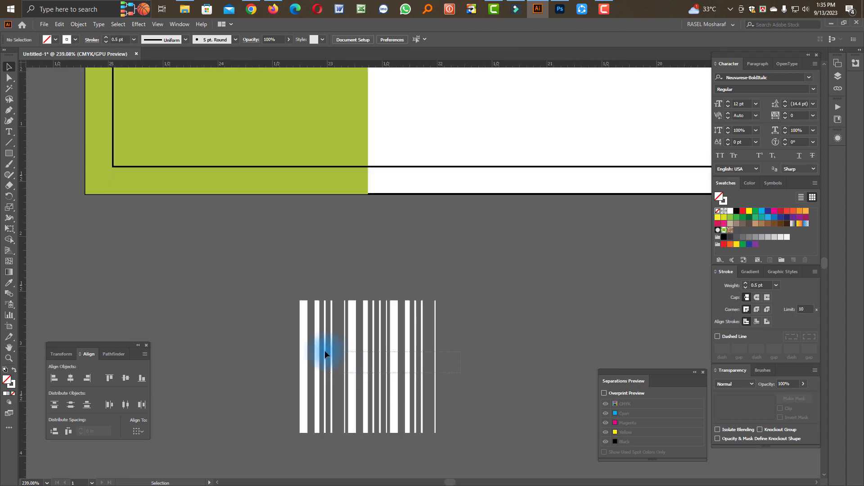
mouse_move(264, 355)
left_mouse_down()
mouse_move(380, 367)
mouse_move(367, 376)
left_mouse_up()
scroll(351, 360, "down", 2)
left_click(347, 377)
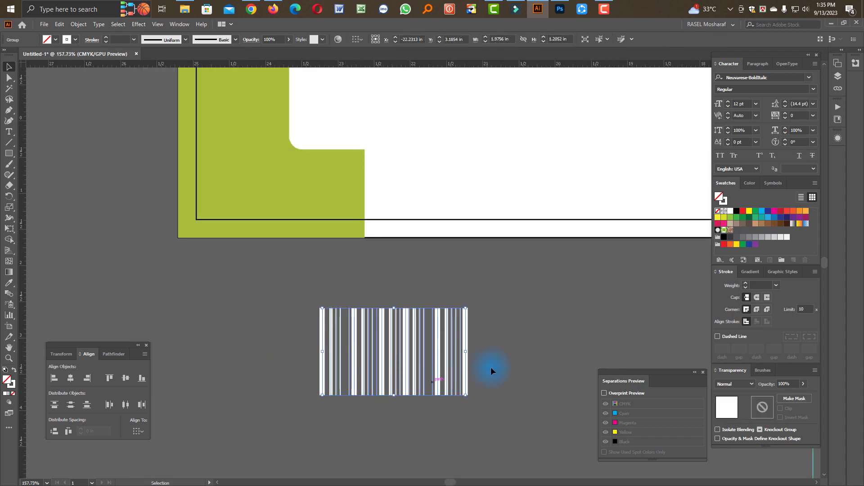
left_click(9, 131)
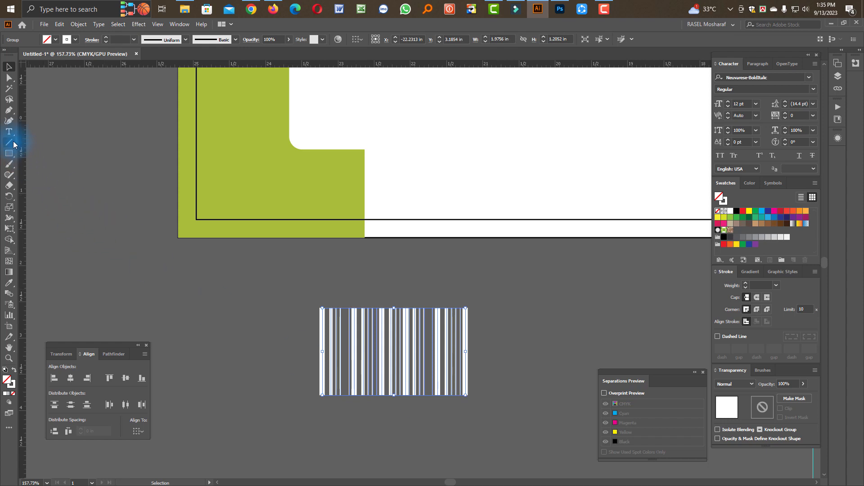
left_click(368, 412)
key("ctrl+v")
key("Escape")
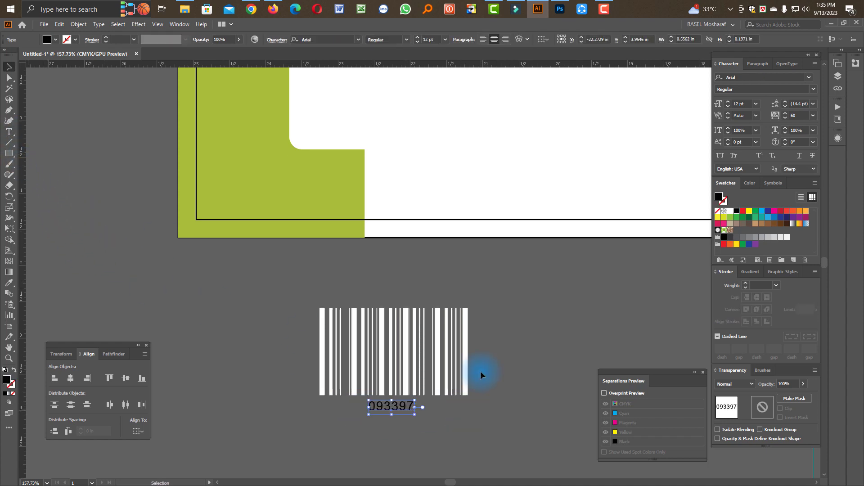
key("alt+Right")
key("alt+Right")
key("alt+Right")
key("alt+Right")
key("alt+Right")
key("alt+Right")
key("alt+Right")
key("alt+Right")
key("alt+Right")
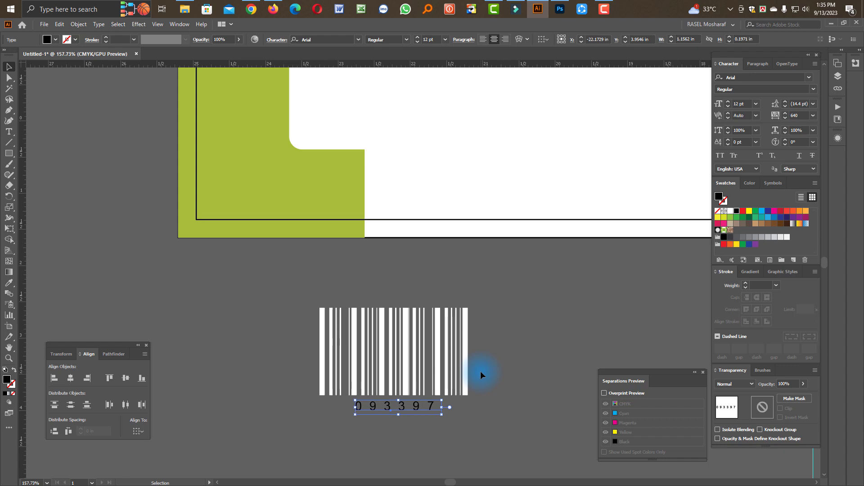
Step: Turn the barcode bars black, then shrink the barcode and number onto the white Kohinoor Graphics label
left_click(360, 361)
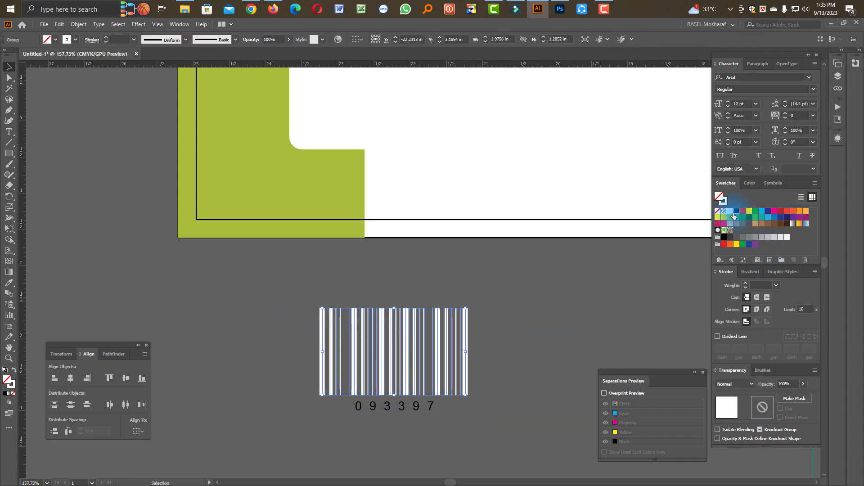
left_click(735, 212)
left_click(546, 398)
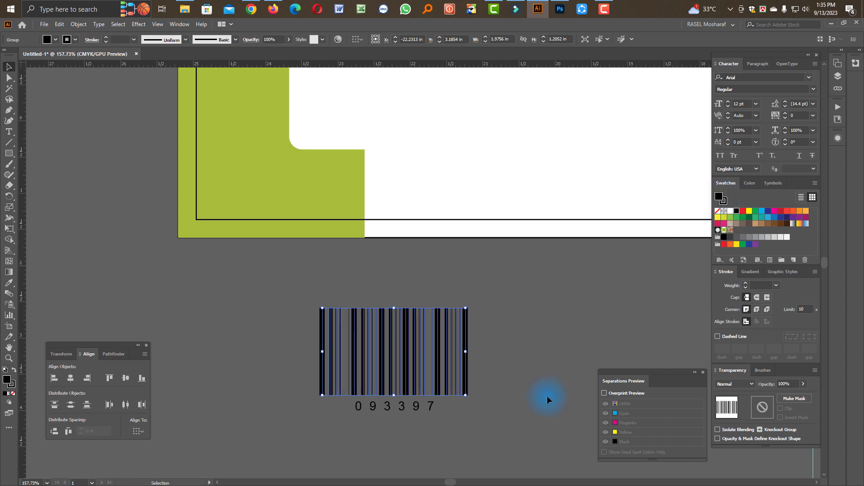
left_click_drag(270, 305, 327, 327)
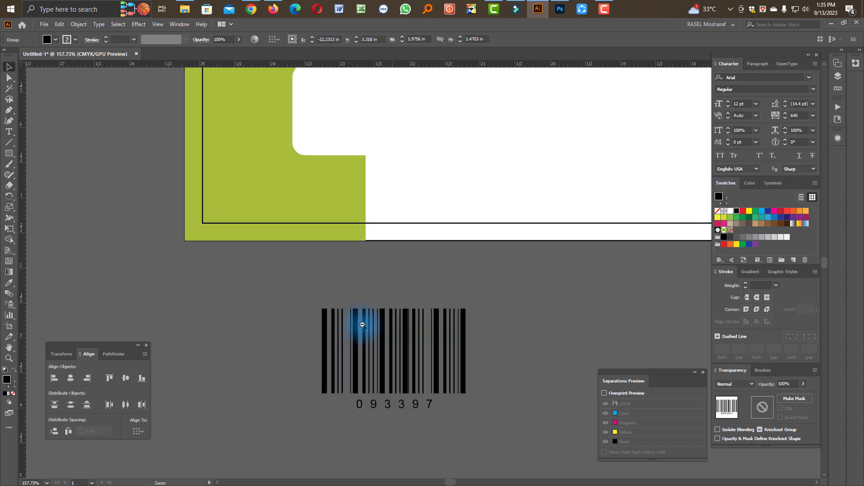
scroll(396, 333, "down", 2, "alt")
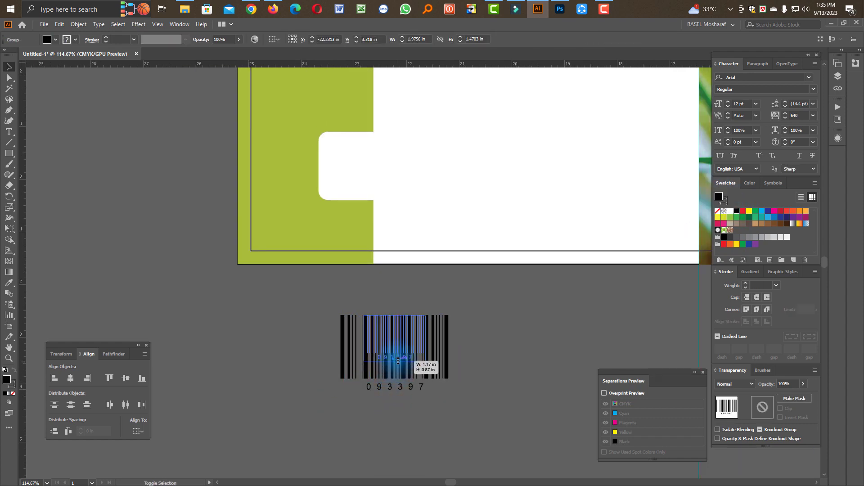
mouse_move(395, 395)
left_mouse_down()
mouse_move(369, 175)
mouse_move(403, 169)
left_mouse_up()
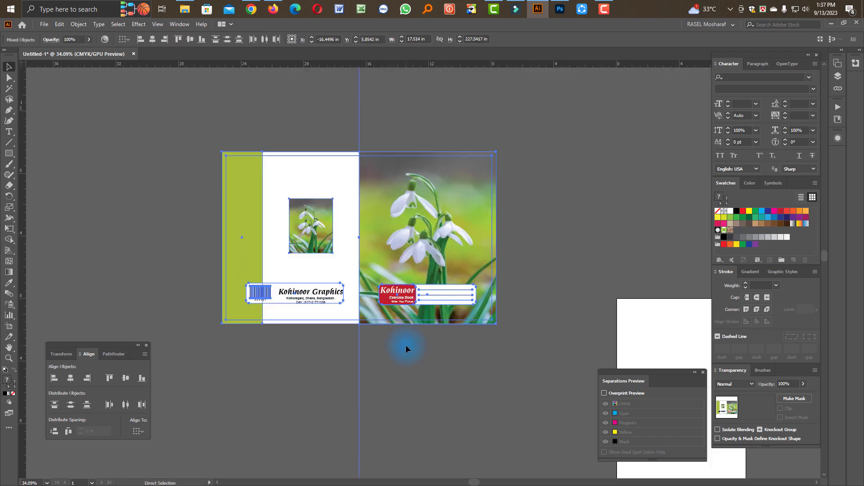
Step: Copy the whole snowdrop cover spread straight down below the original
left_click(316, 379)
left_click_drag(193, 168, 500, 326)
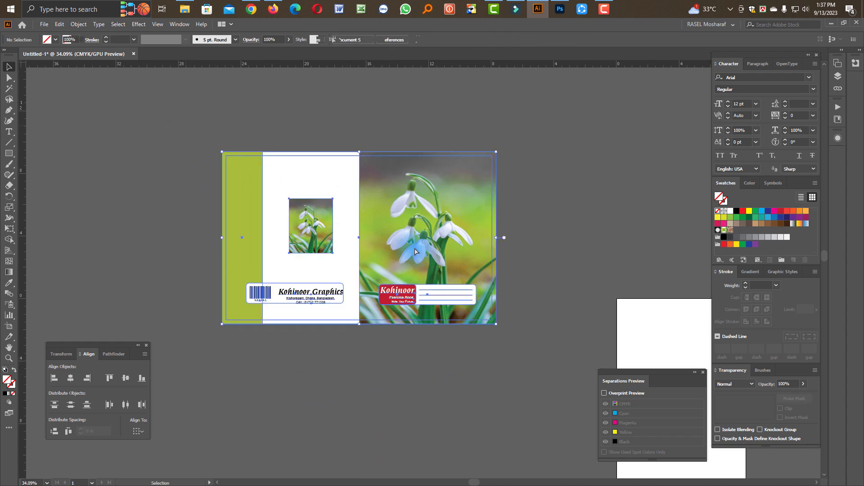
left_click_drag(414, 197, 420, 332)
Step: Check the lower cover's frame, artwork and outer frame selections, then clear the selection
scroll(541, 321, "up", 1)
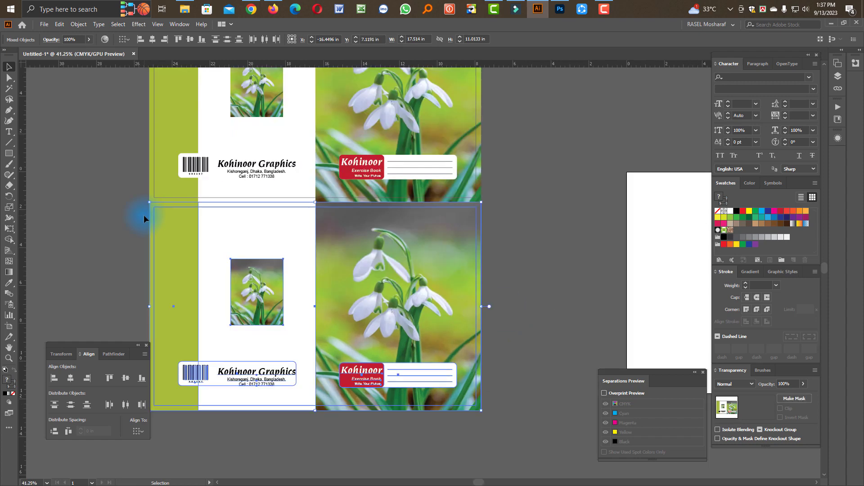
left_click(300, 235)
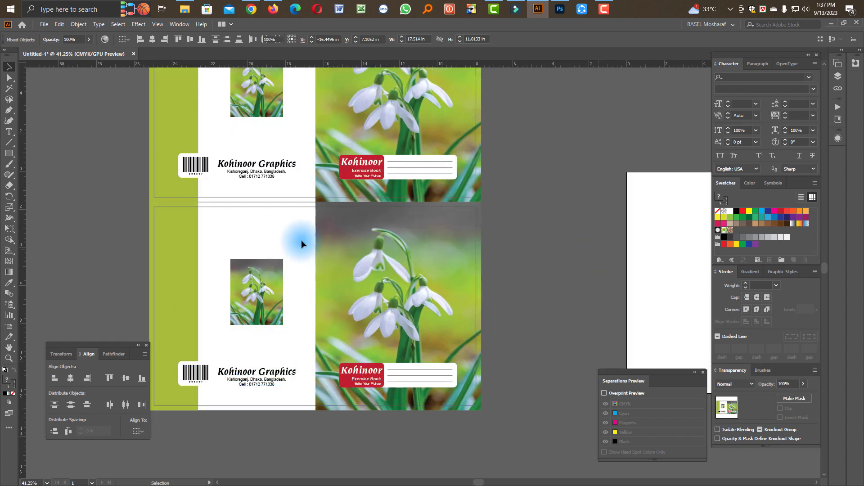
left_click(303, 202)
left_click(261, 202)
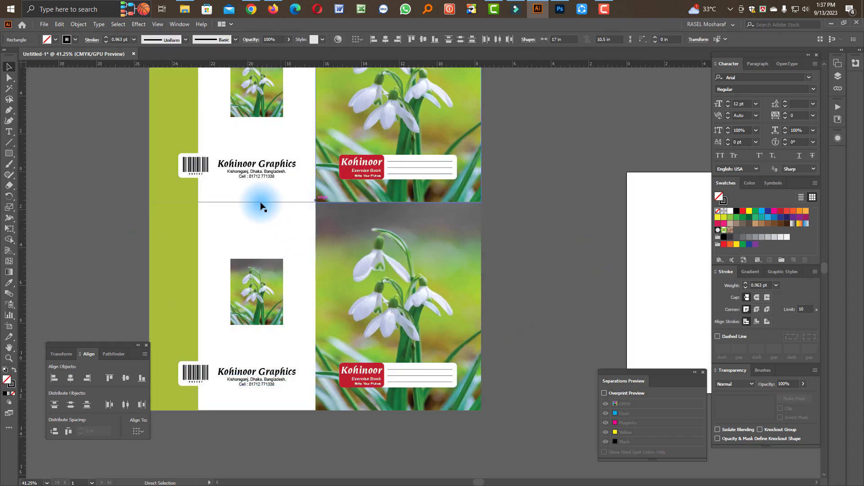
scroll(489, 265, "up", 3)
scroll(565, 283, "down", 4)
scroll(511, 322, "right", 5)
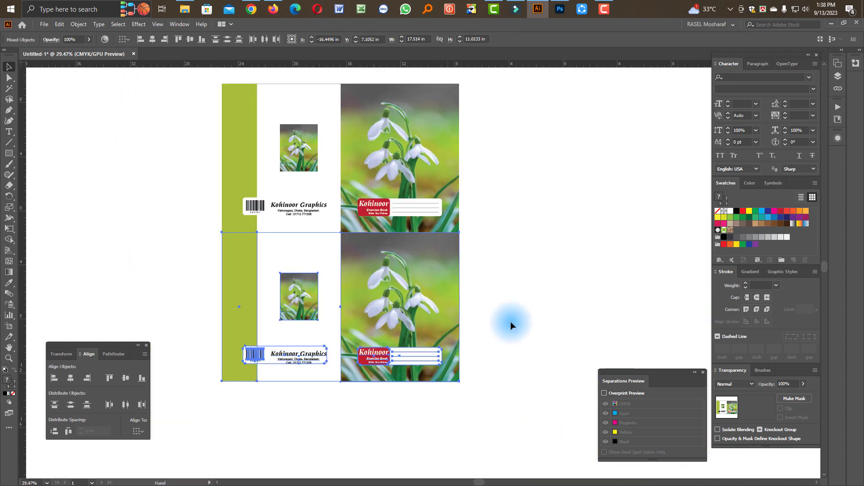
left_click(331, 386)
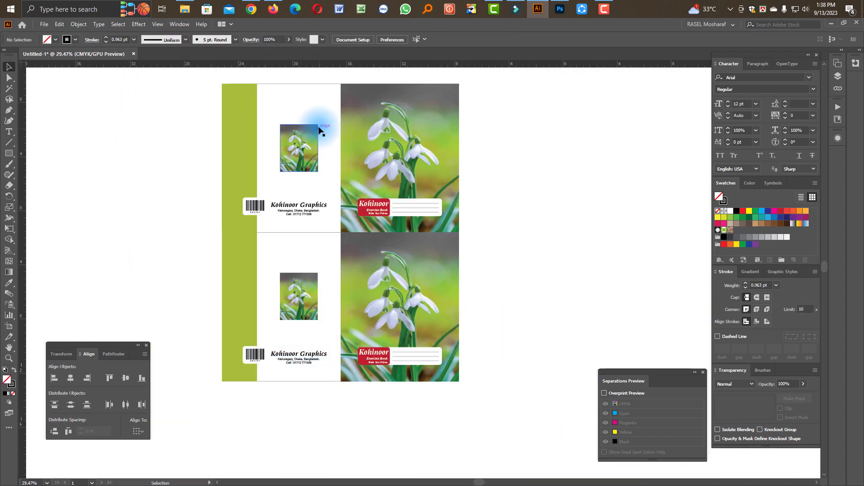
left_click(325, 85)
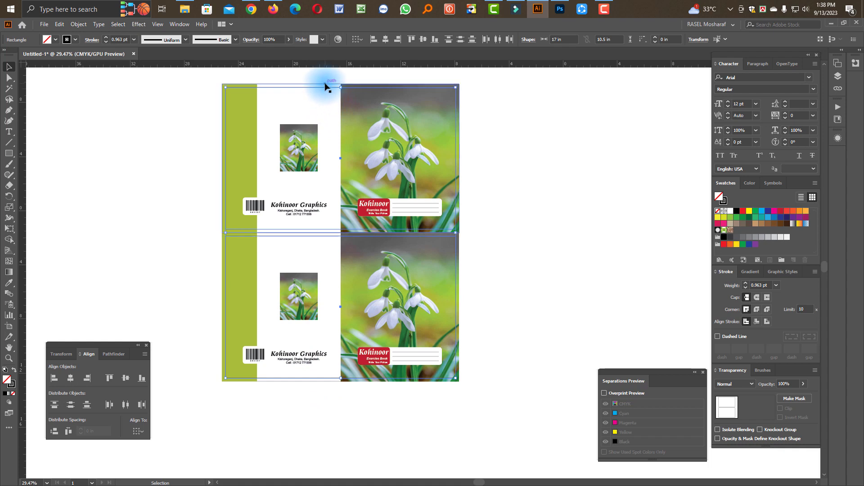
left_click(512, 245)
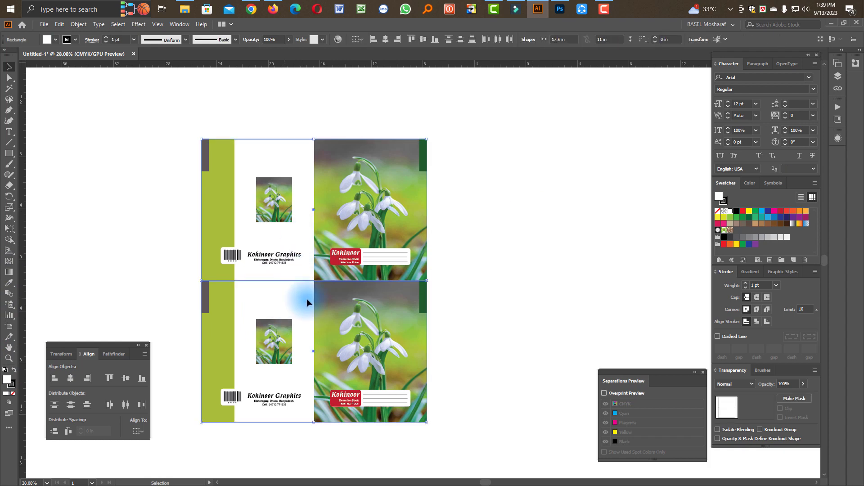
Step: Copy the empty cover frames to the right and delete the lower copy, keeping one 17.5 × 11 in rectangle
left_click_drag(306, 302, 556, 301)
left_click_drag(419, 283, 178, 283)
left_click(378, 341)
key("Delete")
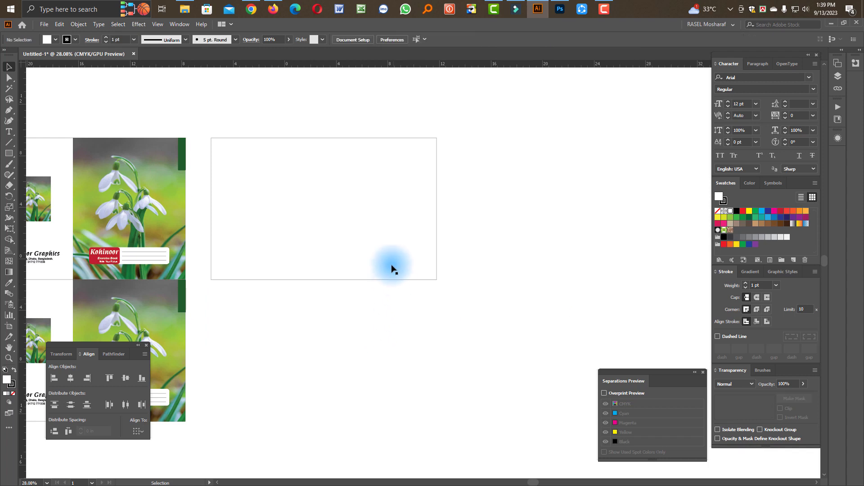
left_click(394, 268)
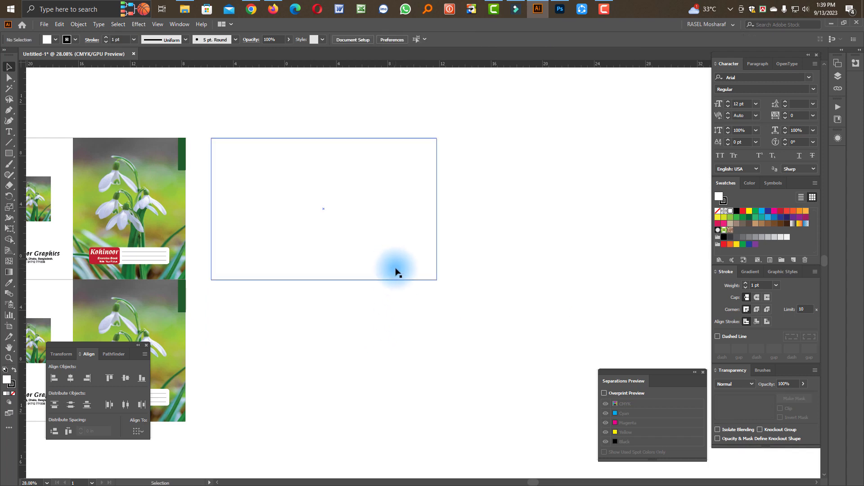
left_click(367, 307)
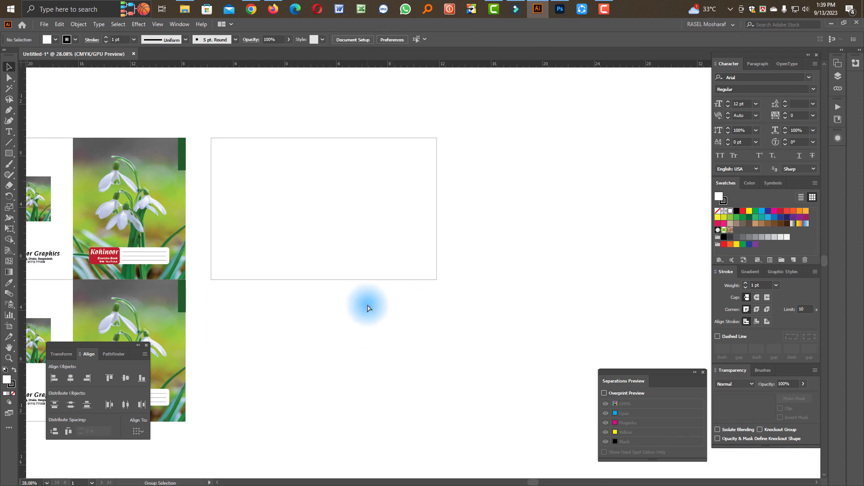
left_click(344, 241)
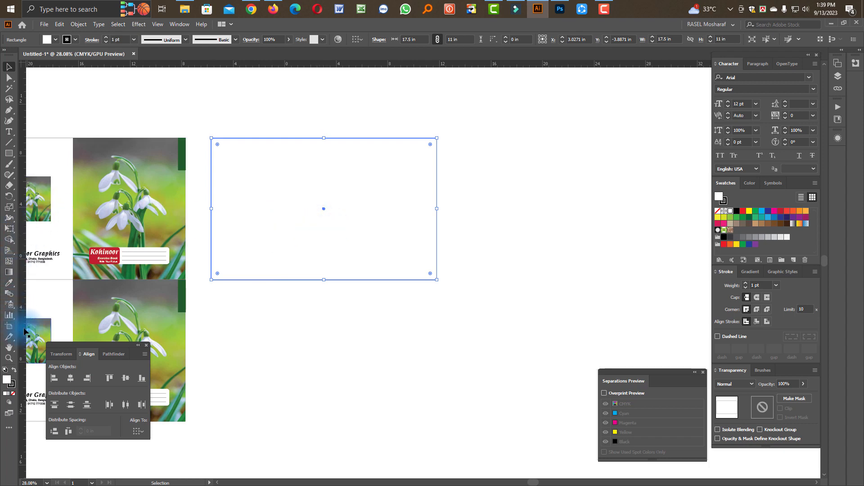
Step: Add a vertical guide at the rectangle's centre and pull its left edge to it, leaving an 8.75-inch panel
left_click_drag(24, 330, 323, 190)
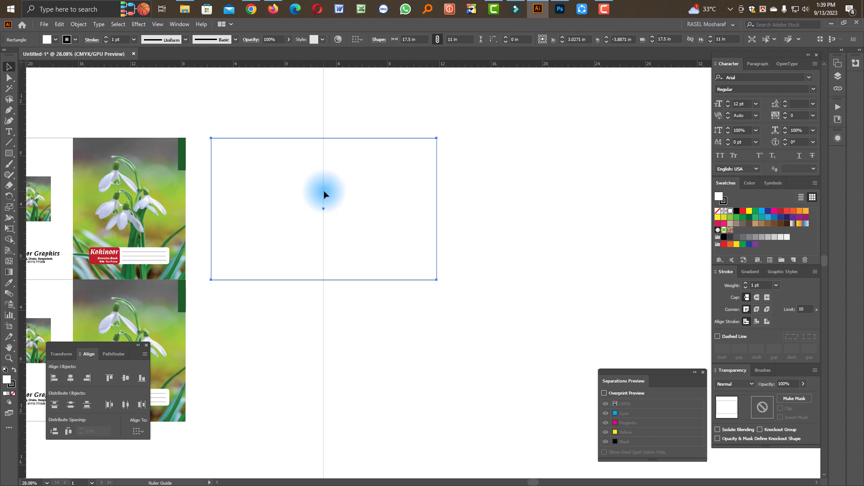
right_click(518, 218)
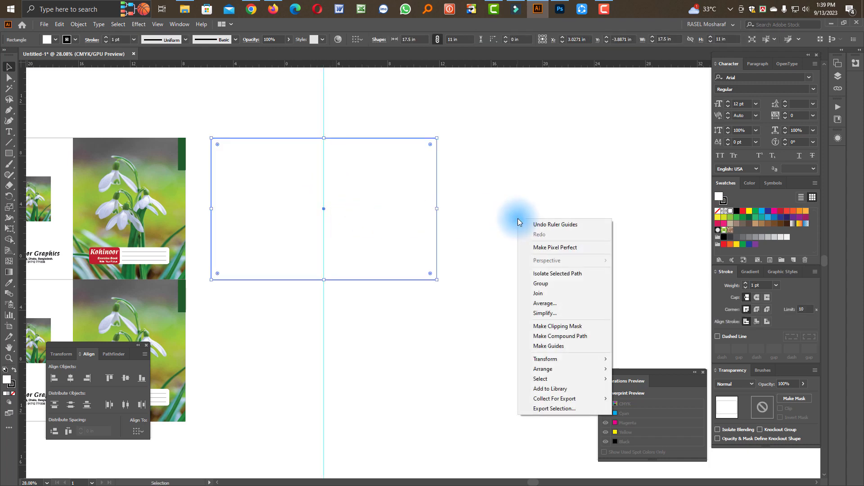
left_click(412, 302)
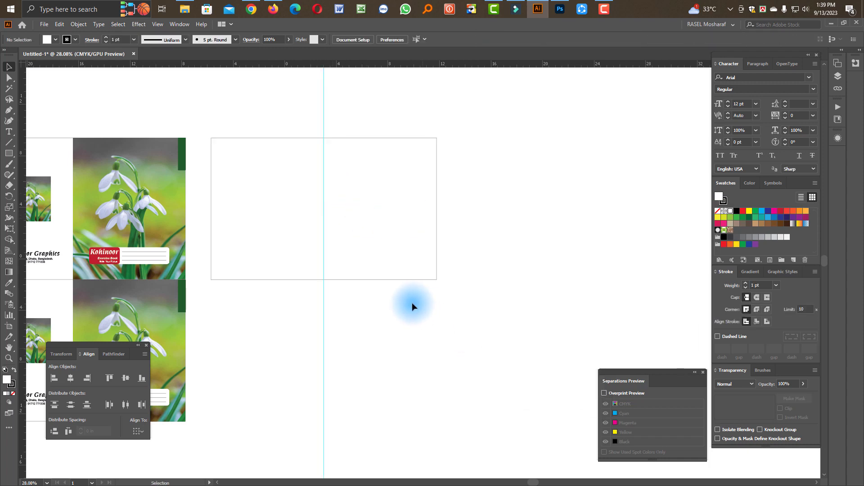
left_click(213, 210)
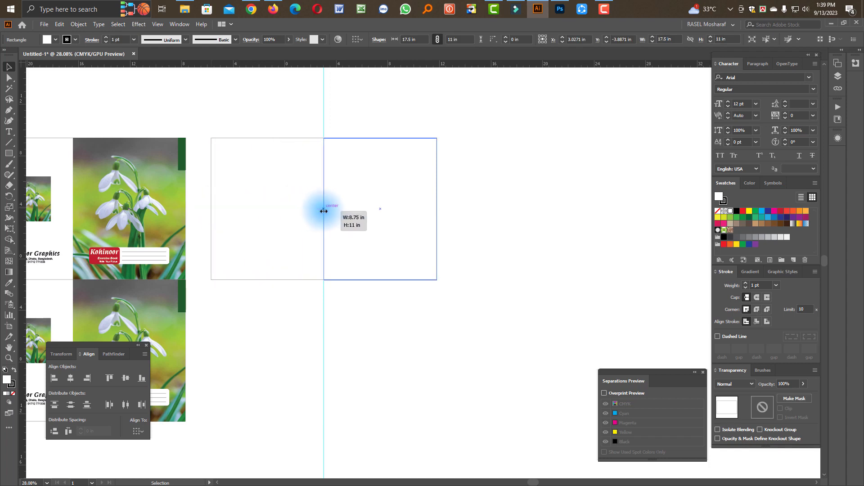
left_click_drag(212, 209, 324, 208)
left_click(497, 213)
key("ctrl+0")
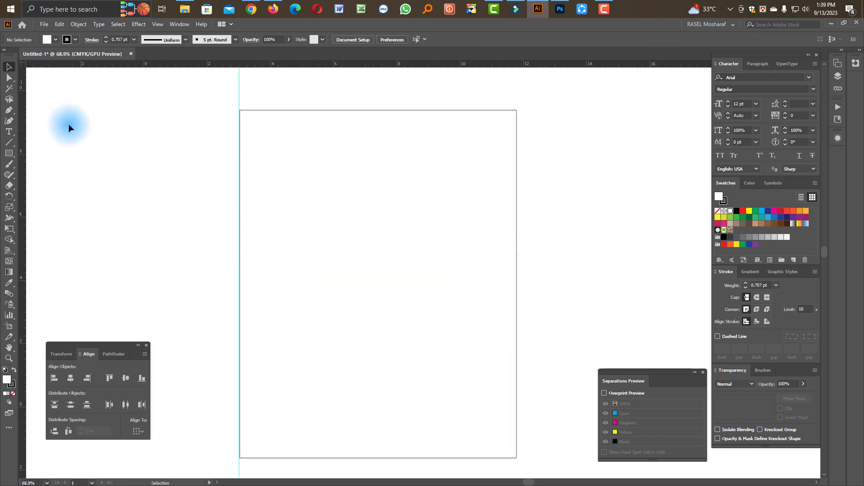
Step: Draw a vertical line down the frame and give the grid lines a 1.25 pt stroke
left_click(9, 110)
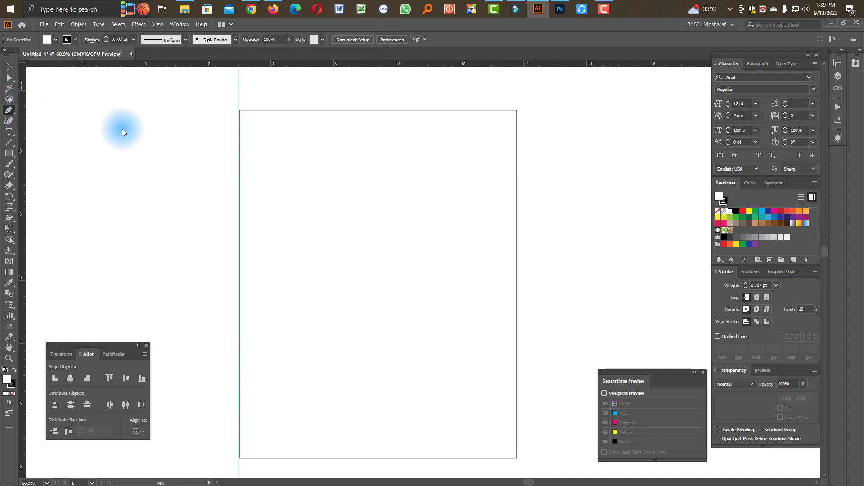
left_click(274, 110)
left_click(275, 458)
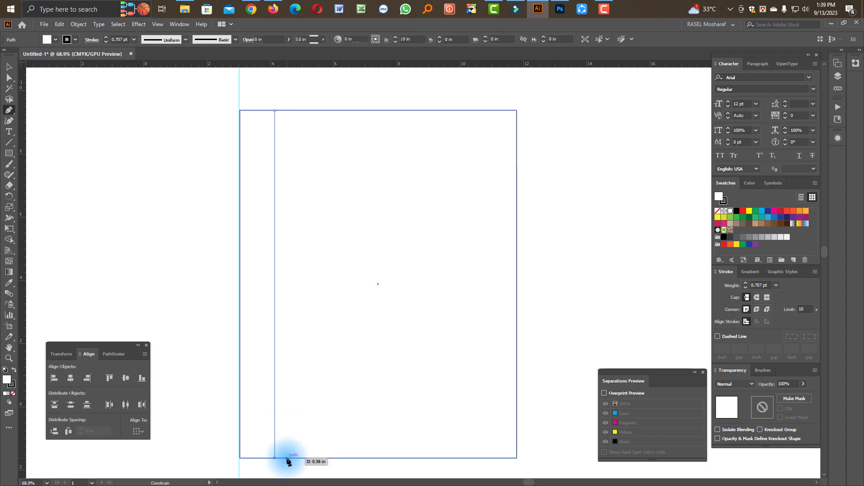
left_click(9, 67)
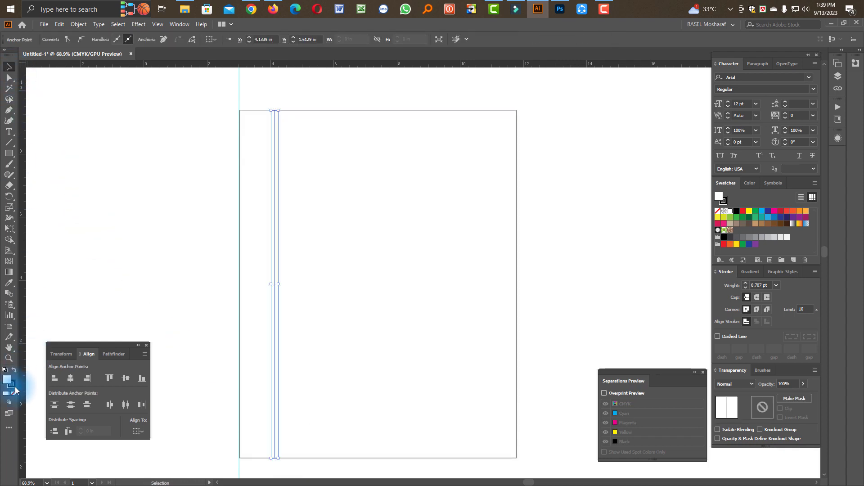
left_click(14, 386)
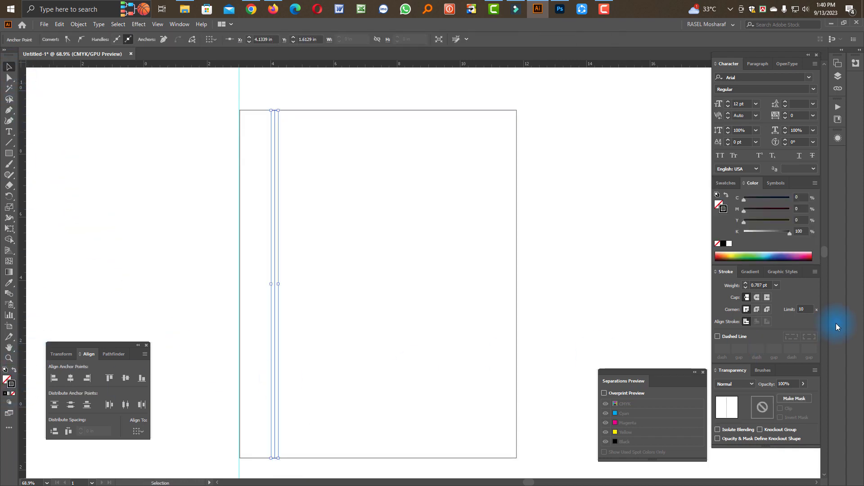
left_click(755, 285)
type("1")
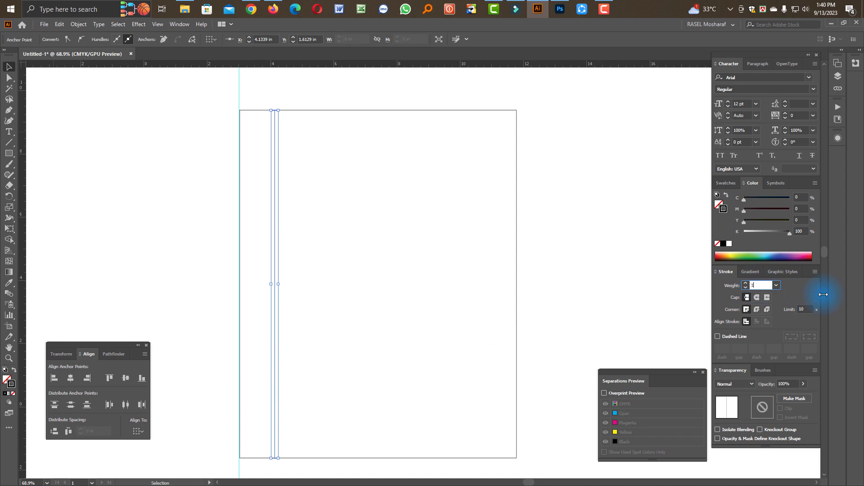
key("ctrl+F9")
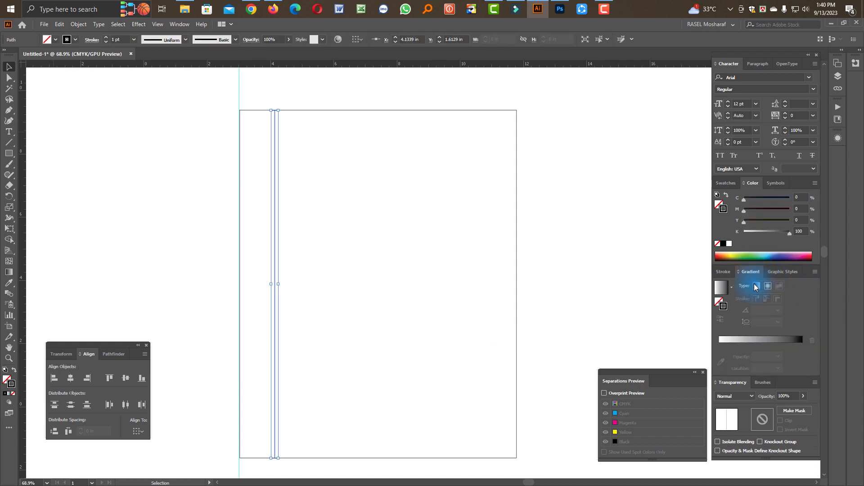
left_click(723, 272)
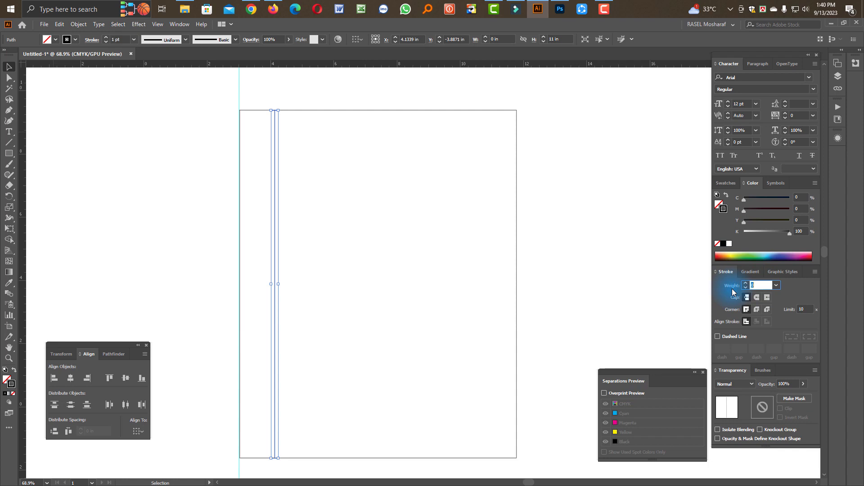
type("1.25")
key("Return")
left_click(583, 223)
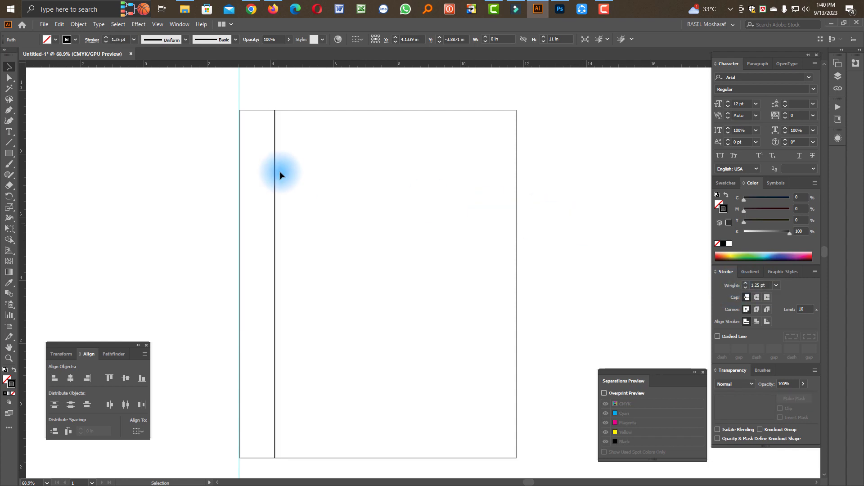
Step: Rotate the second line -90° into a header line near the page top and select its right endpoint
left_click(272, 138)
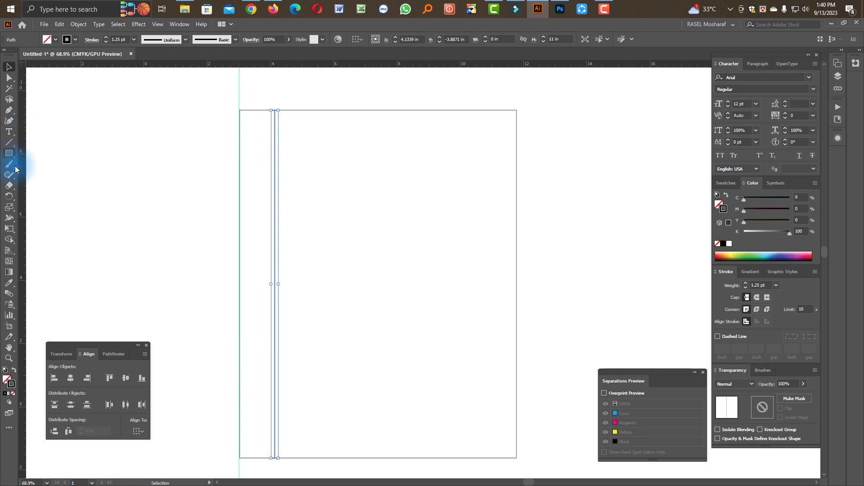
left_click(11, 201)
left_click_drag(332, 76, 498, 269)
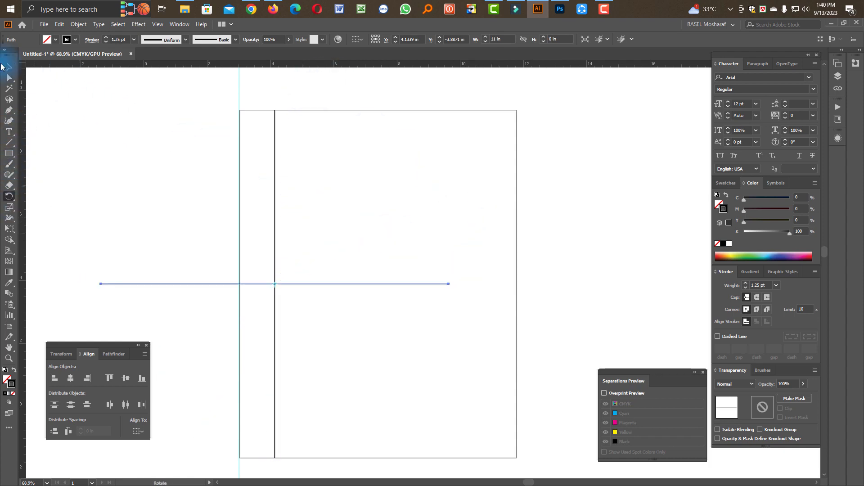
left_click(8, 67)
left_click_drag(125, 285, 264, 137)
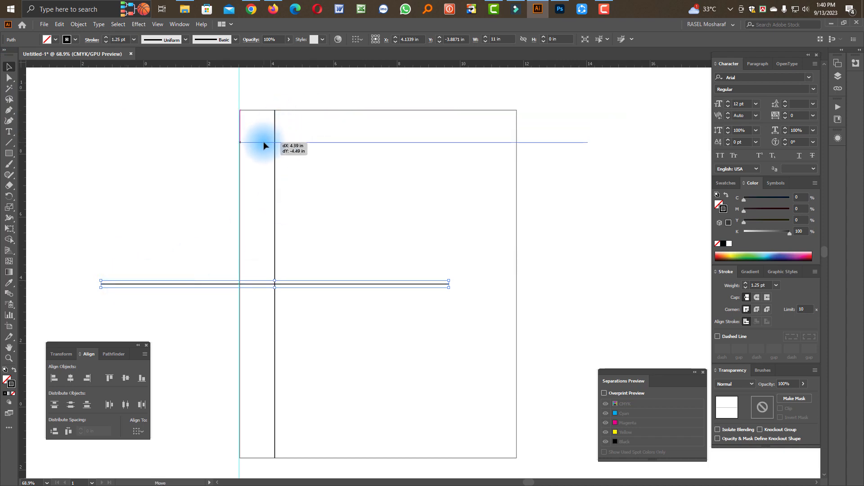
left_click_drag(262, 142, 263, 142)
left_click(9, 79)
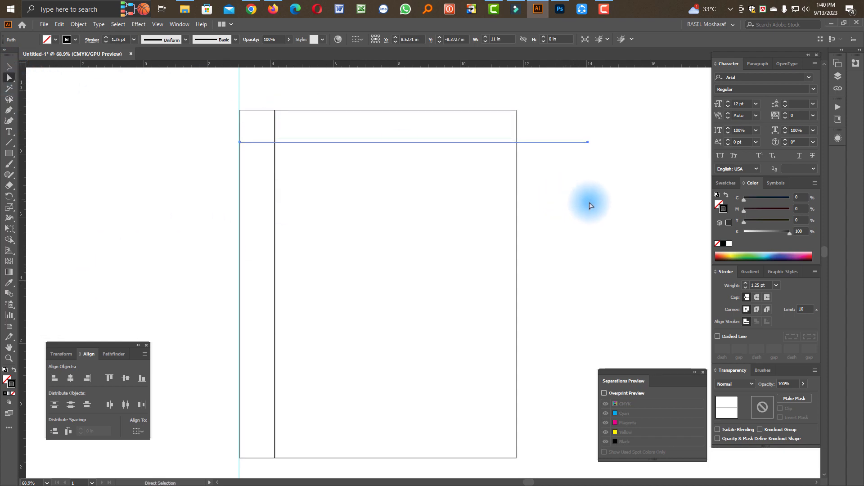
left_click_drag(597, 161, 583, 125)
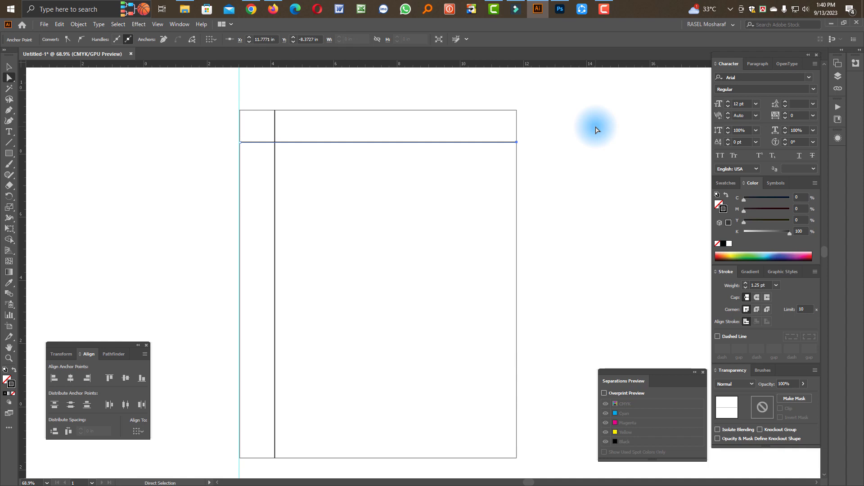
left_click(9, 153)
Step: Create a 1 in × 1 in square and move it into the top-left corner cell
left_click(163, 195)
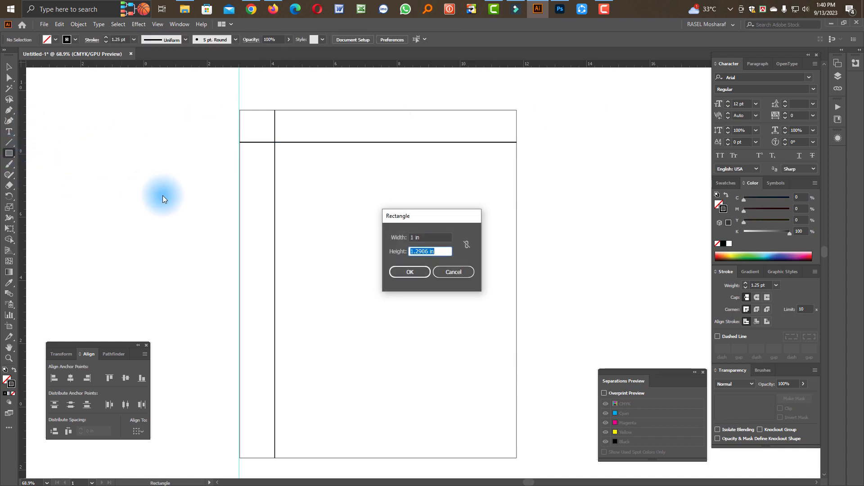
type("1")
key("Return")
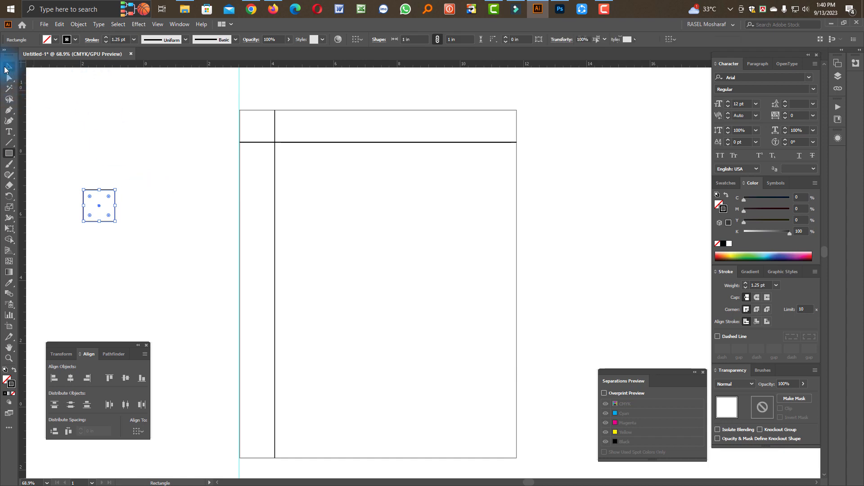
left_click(7, 69)
left_click(101, 197)
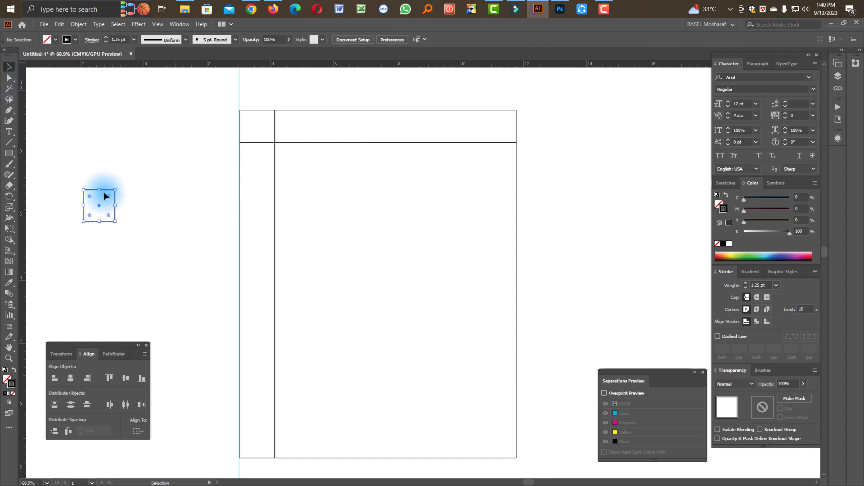
left_click(104, 192)
left_click_drag(108, 192, 264, 113)
Step: Shift the vertical line left to meet the square's right edge, then zoom out to the whole grid
scroll(315, 189, "up", 5)
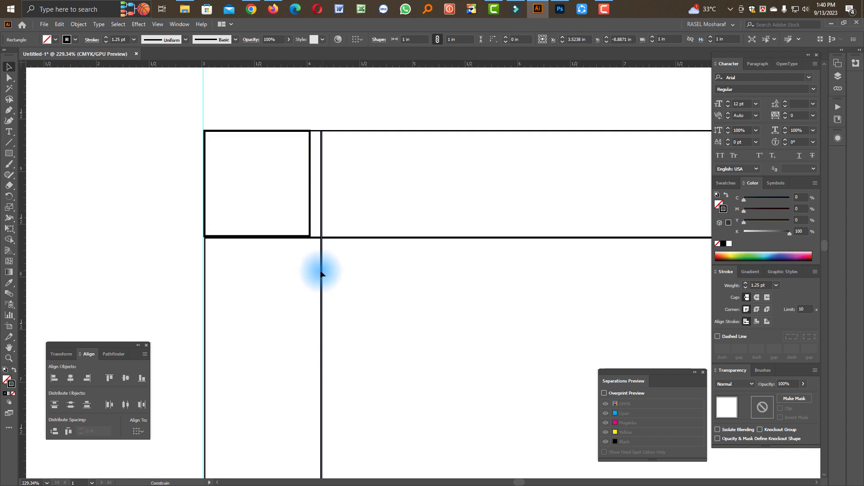
left_click_drag(321, 273, 310, 272)
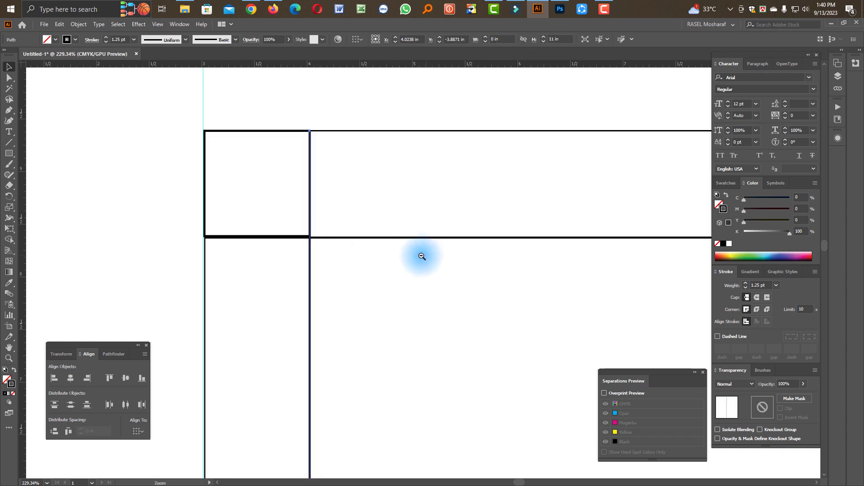
scroll(421, 256, "down", 2)
left_click(322, 243)
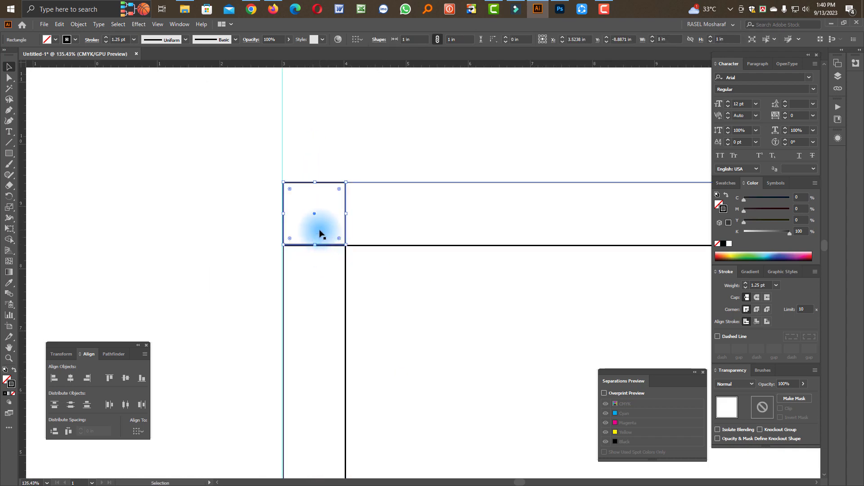
left_click(320, 236)
scroll(311, 261, "down", 1)
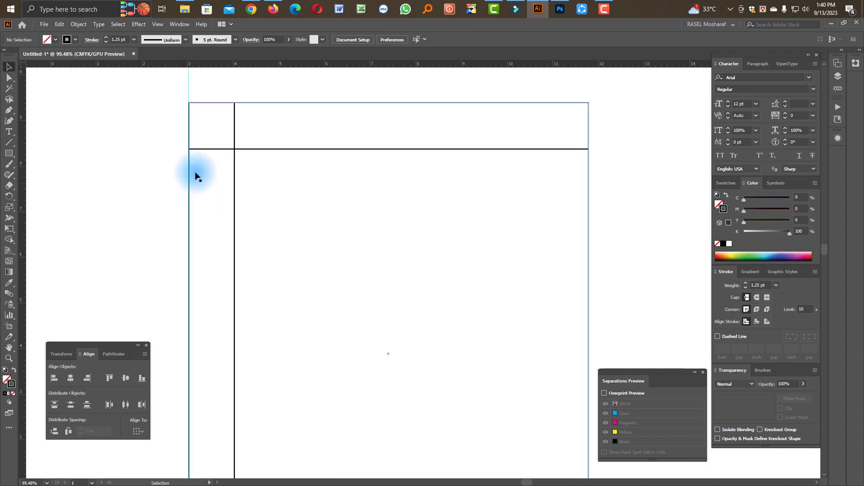
scroll(132, 175, "down", 1)
left_click_drag(160, 203, 270, 169)
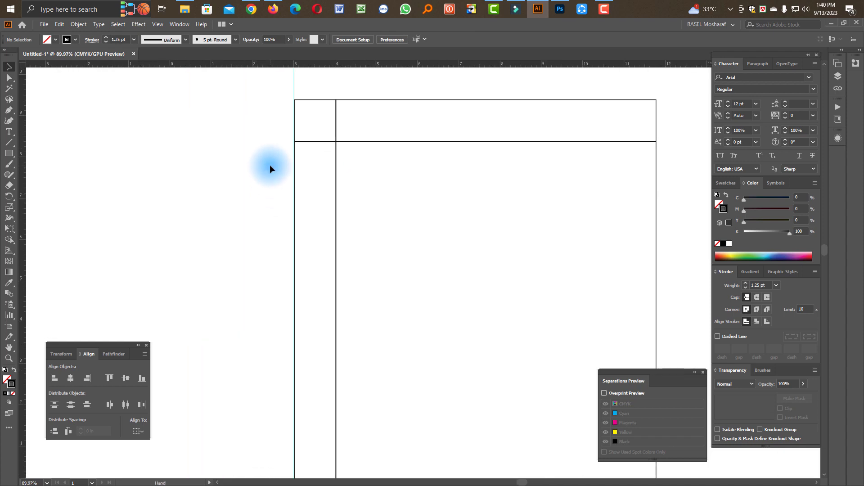
scroll(315, 167, "down", 1)
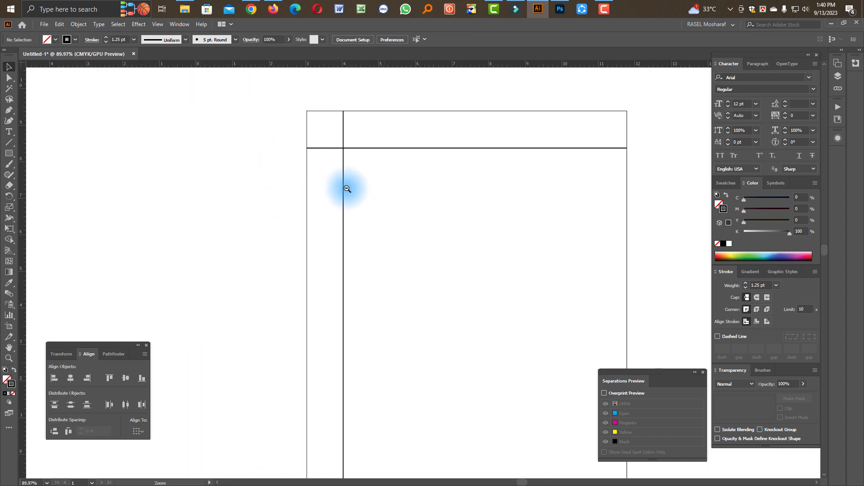
scroll(360, 193, "down", 3)
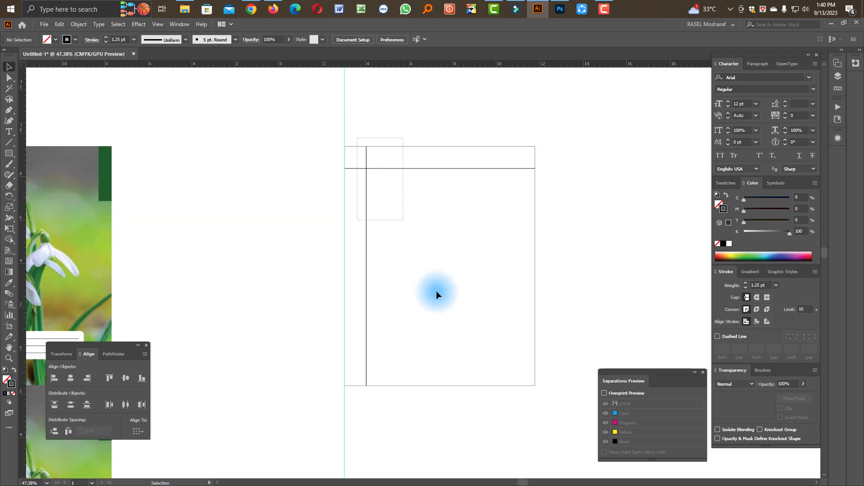
Step: Alt-drag a copy of the grid left of the guide and move its vertical line just right of the guide
left_click_drag(536, 185, 345, 190)
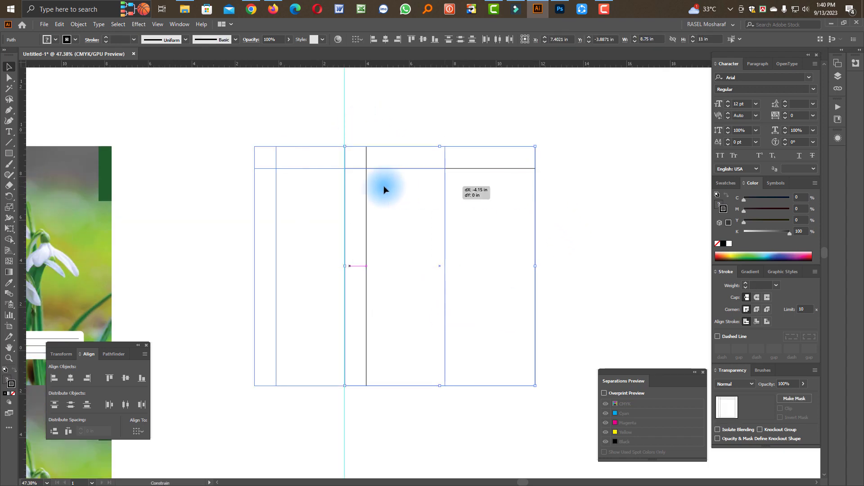
left_click(332, 409)
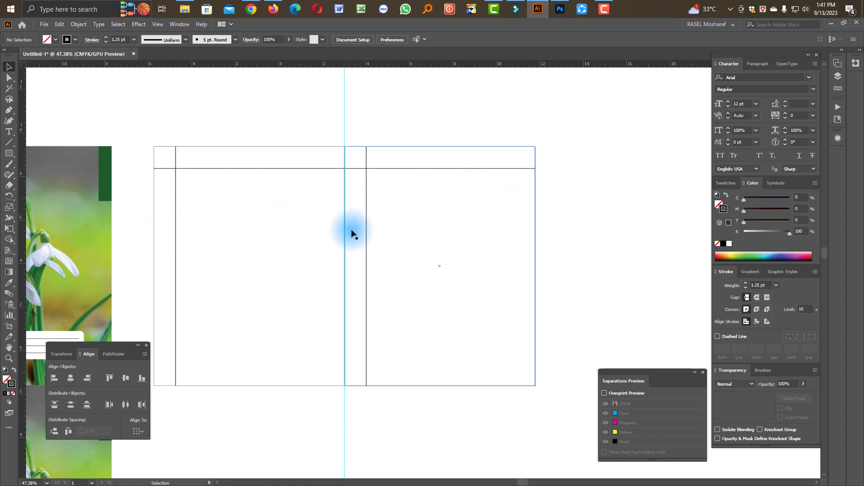
left_click(176, 220)
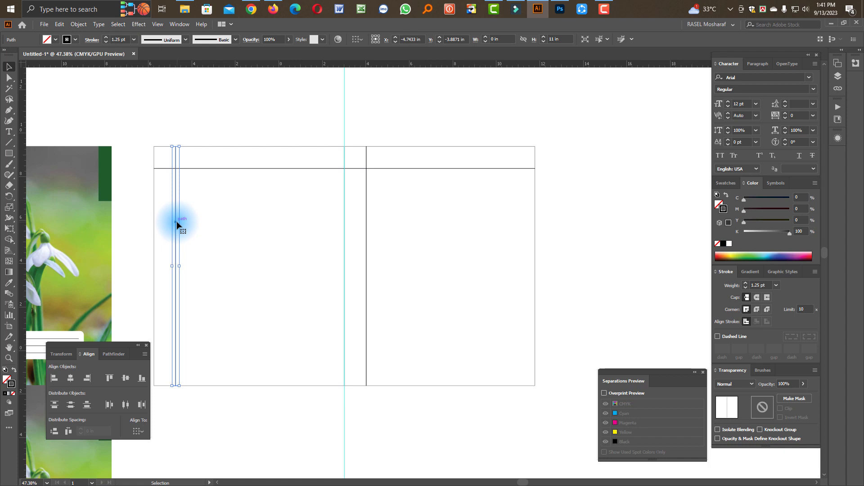
key("Right")
key("Right")
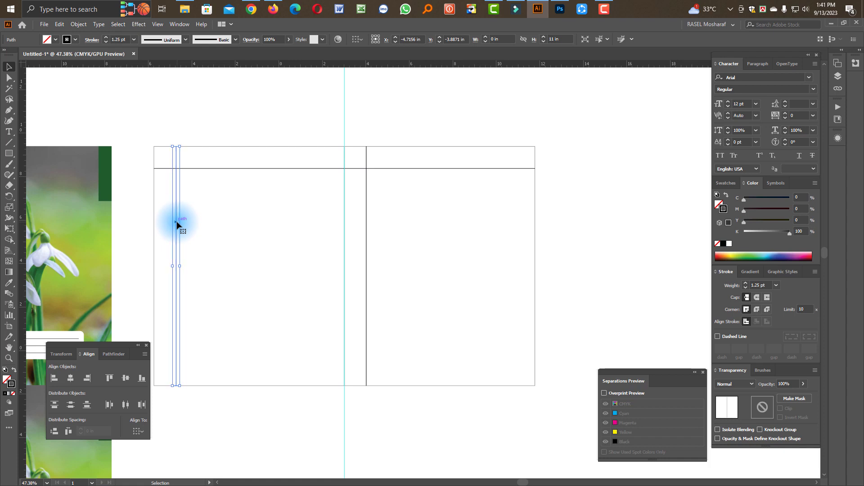
left_click_drag(176, 221, 367, 250)
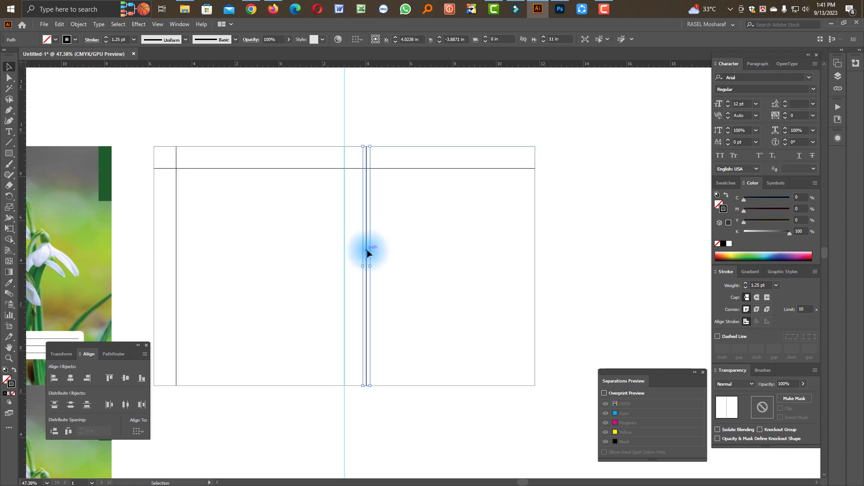
left_click(632, 236)
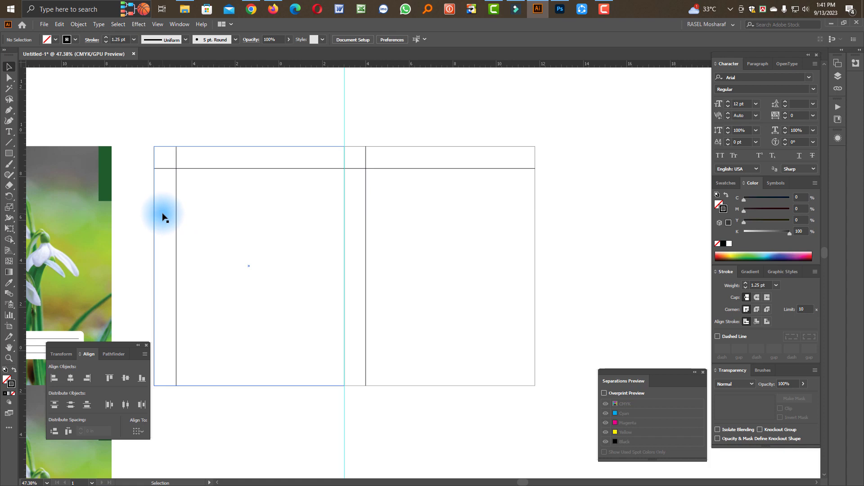
Step: Select both panels and Shift+Alt-drag a duplicate spread straight down below the original
left_click(266, 169)
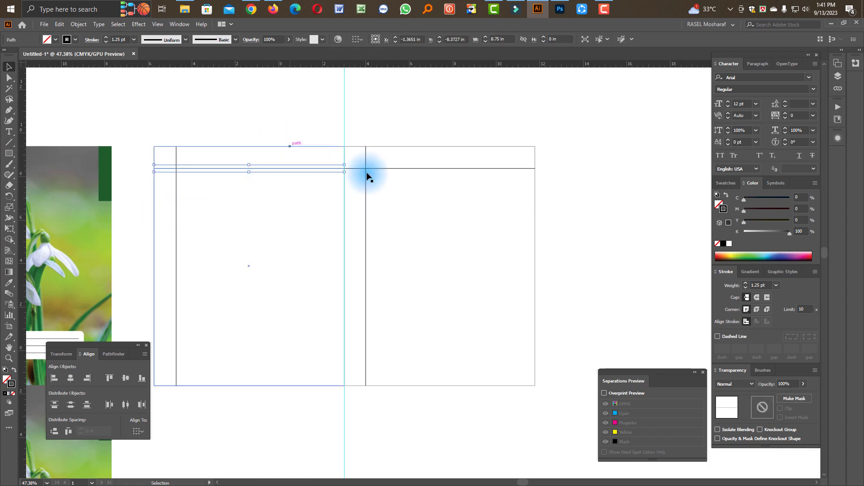
left_click(383, 169, "shift")
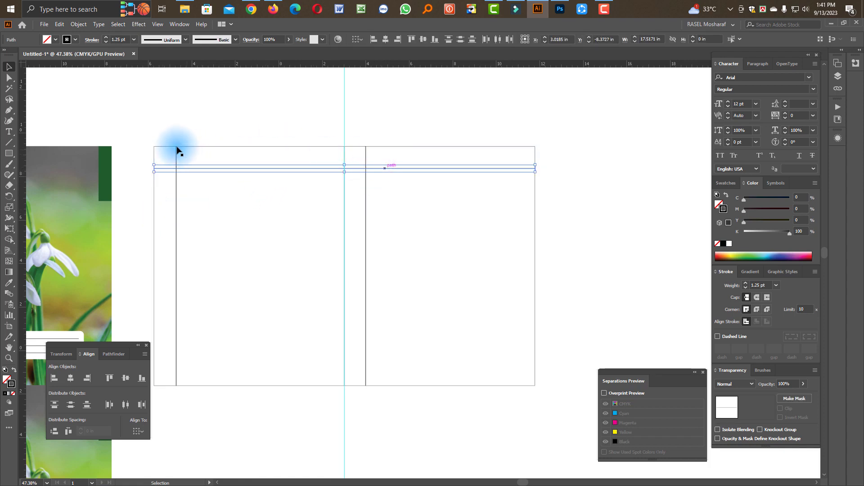
left_click_drag(156, 139, 587, 423)
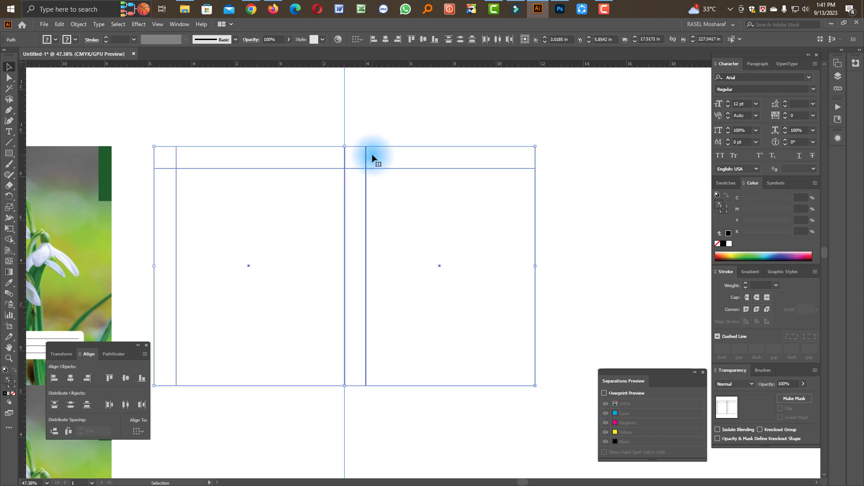
left_click_drag(366, 145, 379, 388)
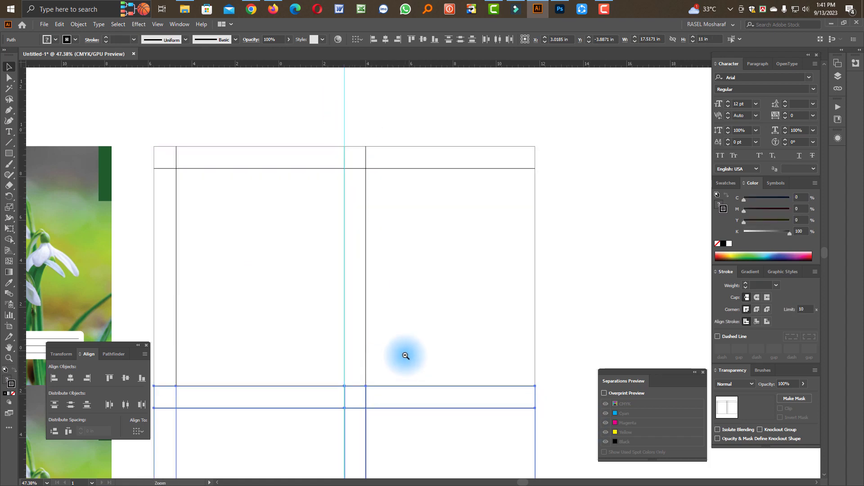
scroll(405, 355, "down", 3)
Step: Unlock the guides from the canvas context menu and clear the guide
left_click_drag(381, 357, 359, 313)
left_click(517, 324)
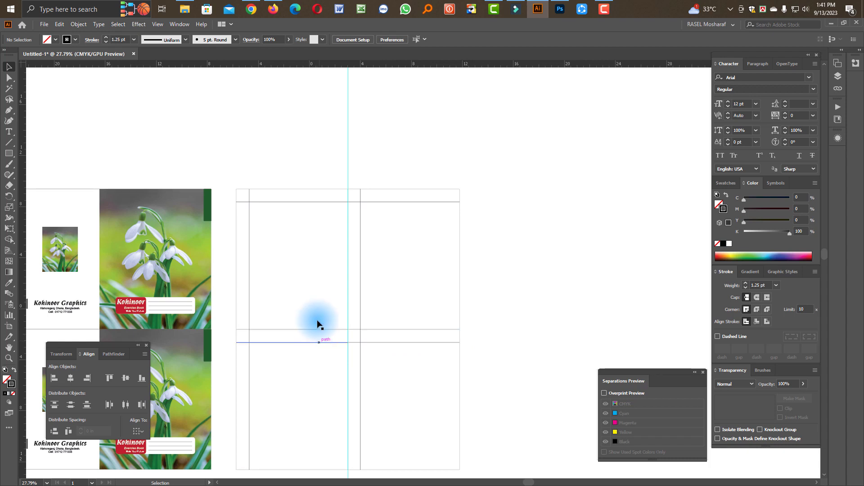
left_click(265, 200)
left_click(379, 203, "shift")
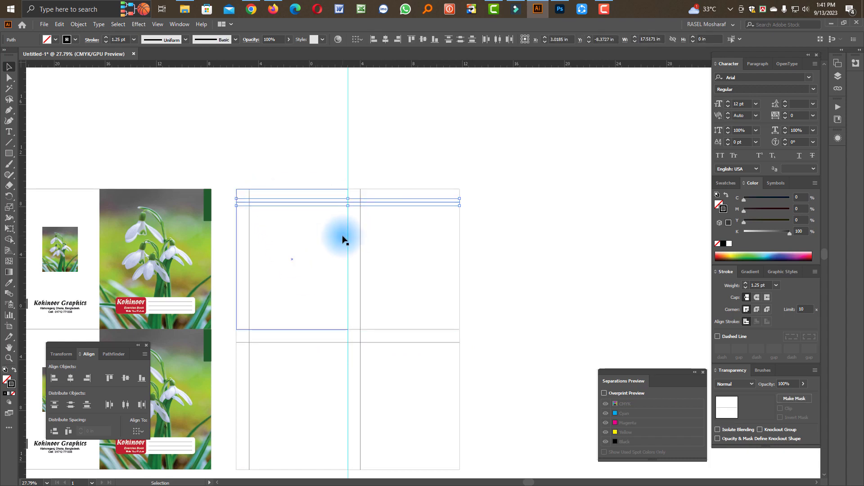
left_click(477, 252)
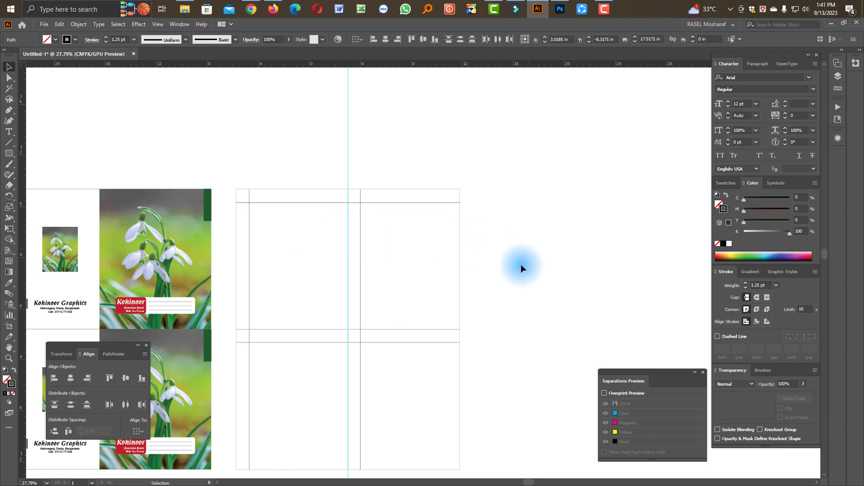
right_click(365, 142)
left_click(396, 223)
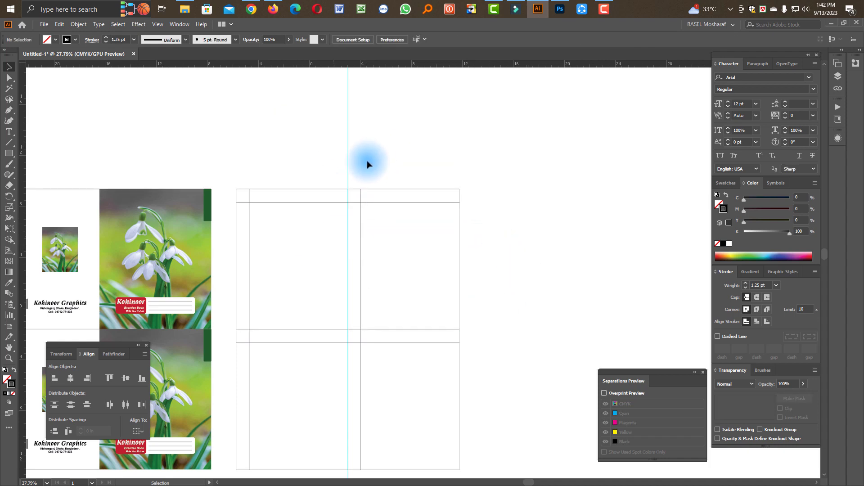
right_click(368, 160)
left_click(398, 243)
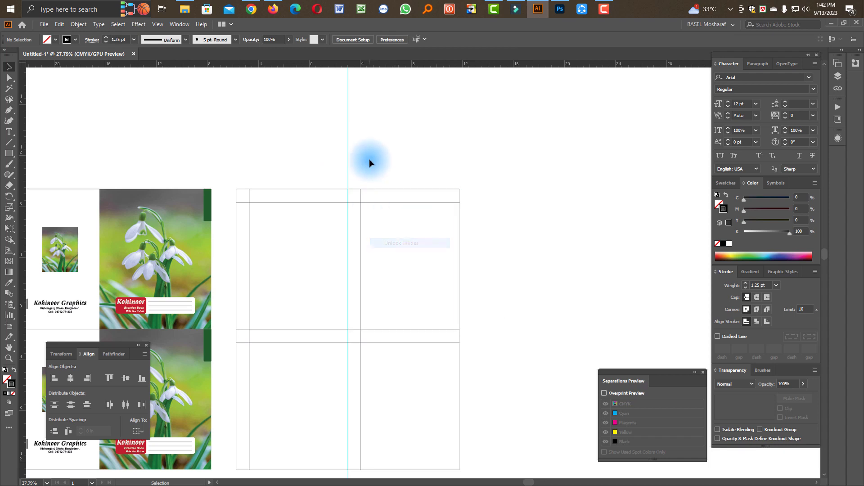
right_click(369, 167)
left_click(396, 245)
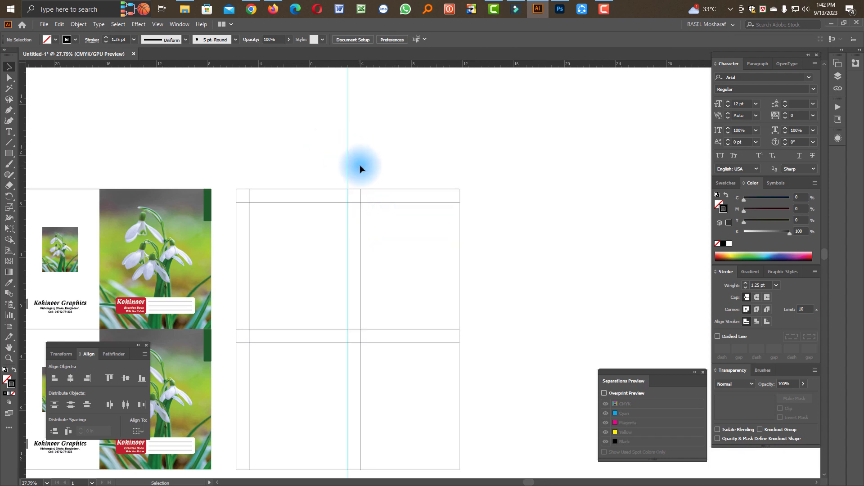
right_click(388, 150)
left_click(425, 231)
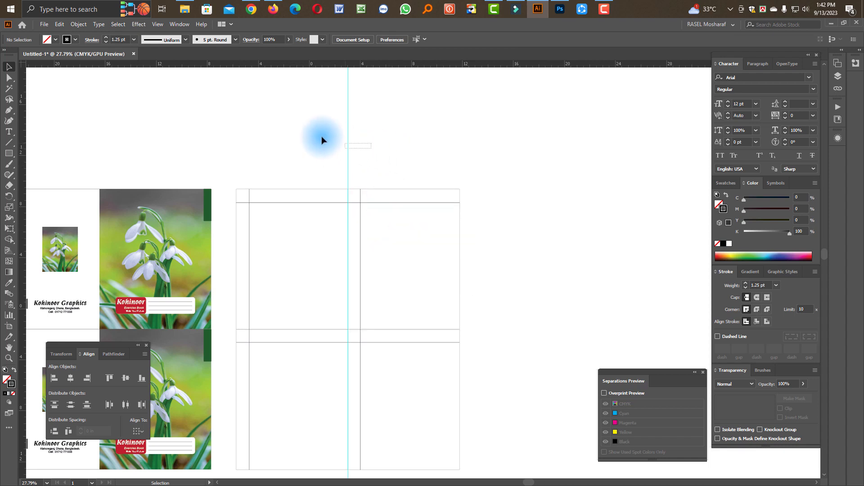
Step: Marquee-select the four grid rectangles with Direct Selection and delete them
left_click(398, 189)
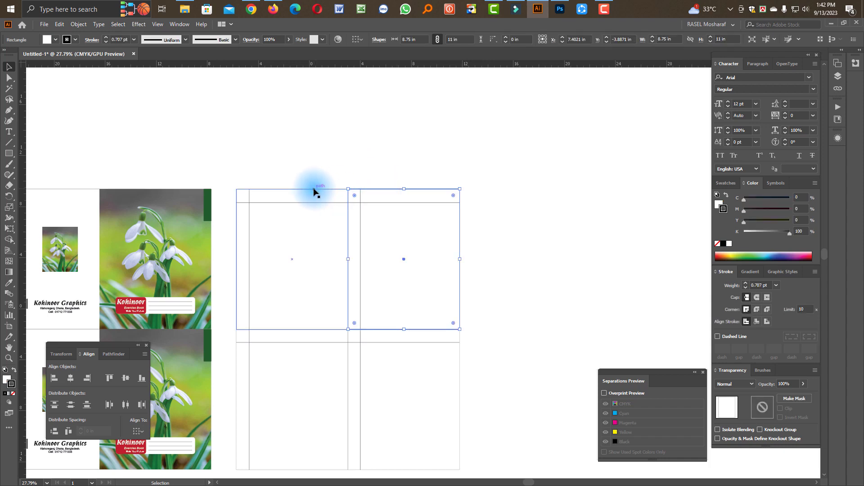
left_click(325, 210, "shift")
left_click_drag(466, 407, 348, 401)
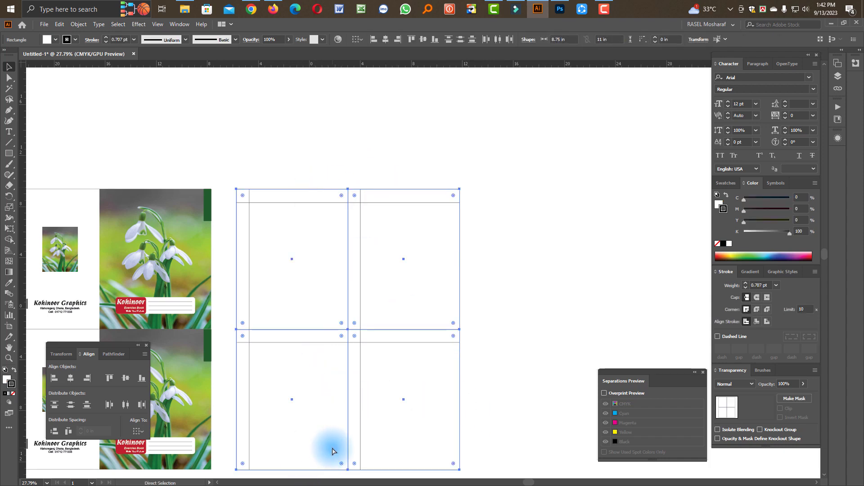
left_click(468, 407)
Step: Zoom out and select the crop-mark line grid beside the snowdrop covers, ready to copy
scroll(441, 328, "down", 1)
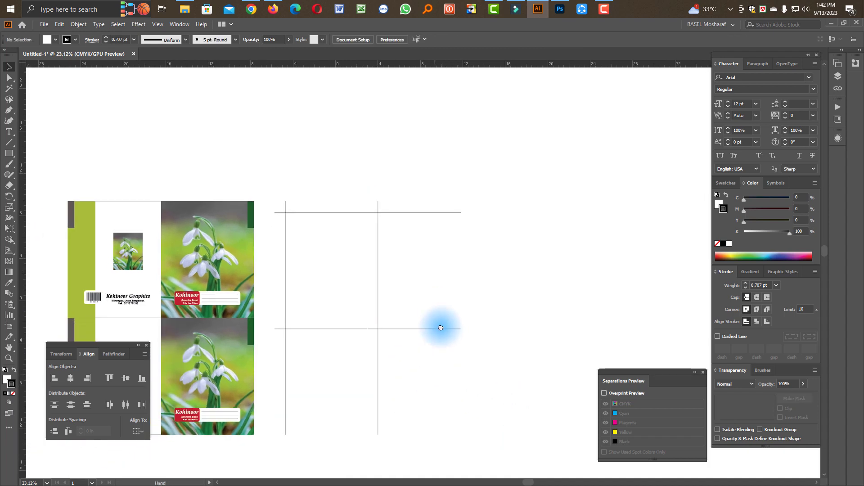
left_click_drag(440, 328, 447, 279)
left_click_drag(472, 415, 283, 113)
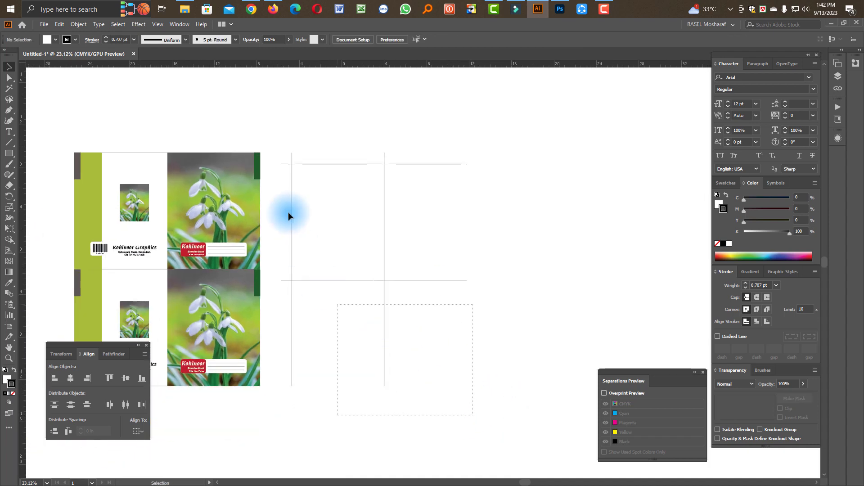
left_click(490, 278)
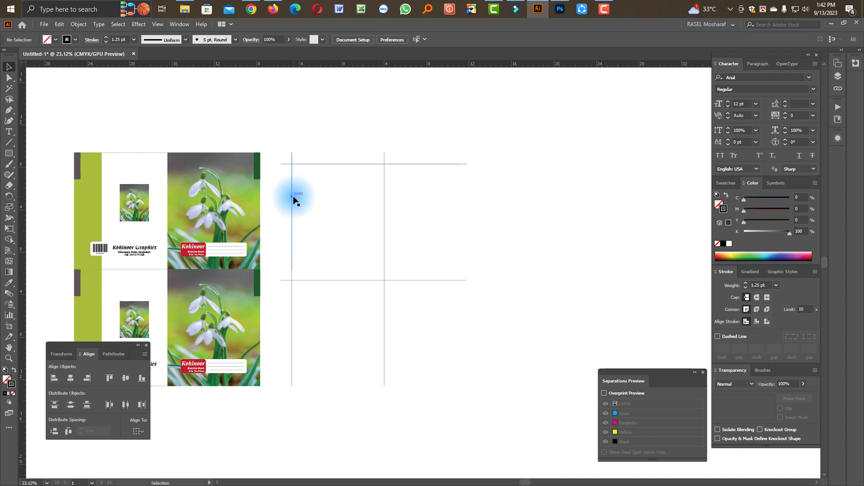
scroll(278, 202, "up", 2)
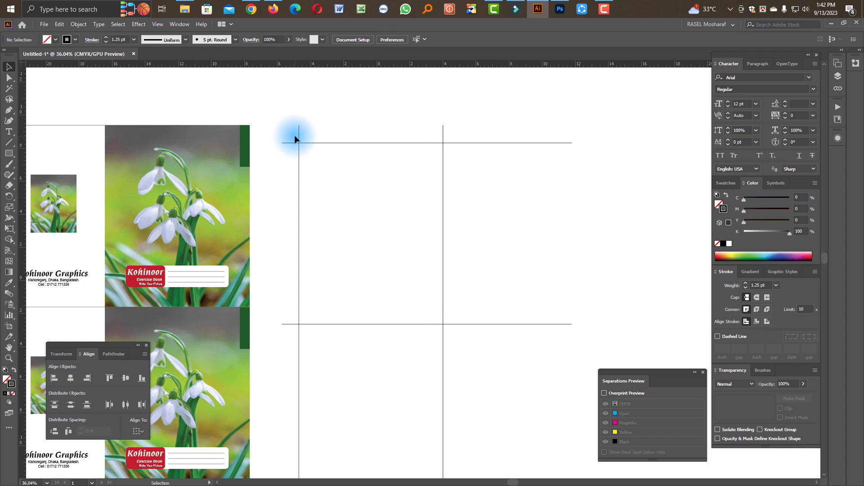
scroll(499, 218, "down", 3)
scroll(412, 171, "up", 5)
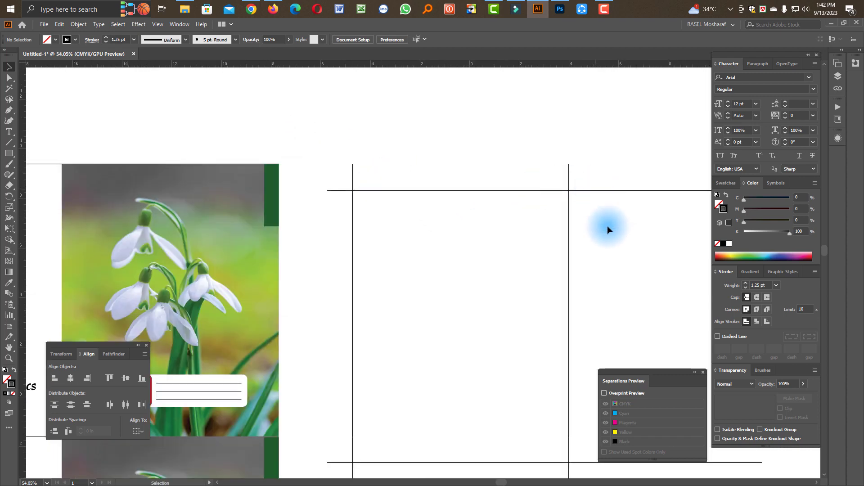
scroll(608, 227, "down", 3)
scroll(463, 241, "down", 1)
scroll(432, 235, "right", 3)
left_click_drag(225, 210, 309, 312)
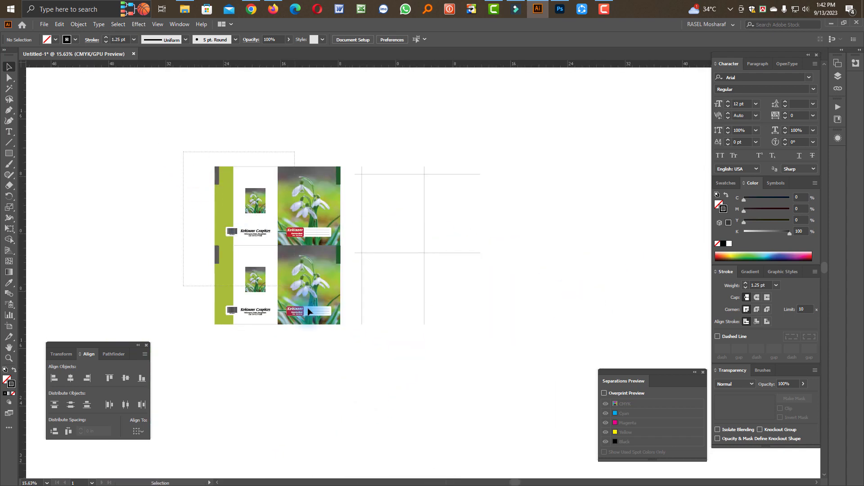
left_click_drag(341, 353, 348, 360)
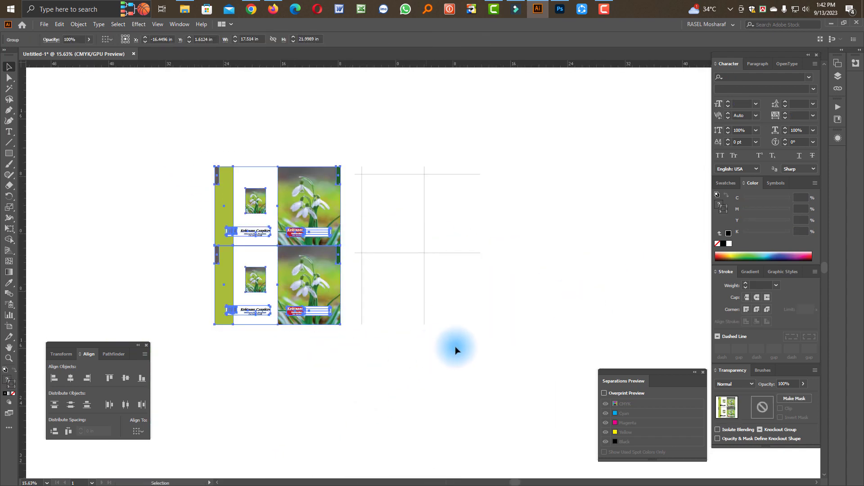
mouse_move(457, 346)
left_mouse_down()
mouse_move(353, 143)
mouse_move(459, 216)
left_mouse_up()
left_click(353, 146)
left_click(498, 259)
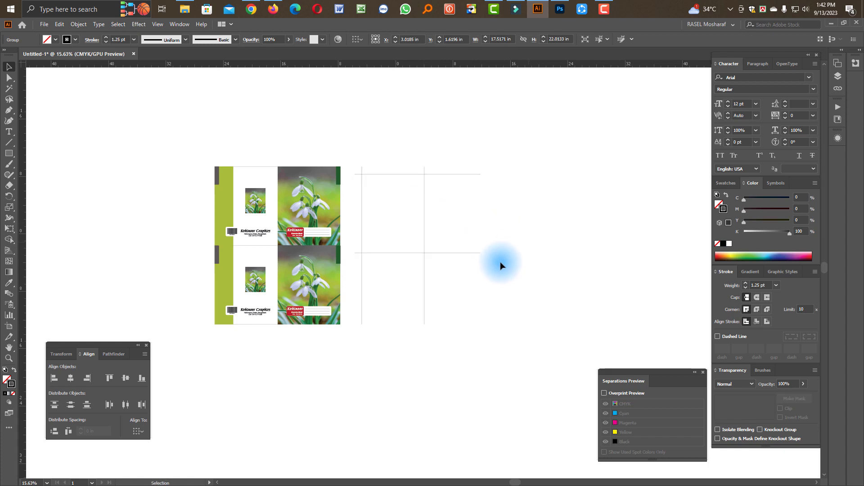
scroll(498, 266, "down", 1)
scroll(489, 285, "down", 1)
Step: Copy the line grid below the original, rotate it 90°, and check its width and height
left_click_drag(425, 177, 428, 323)
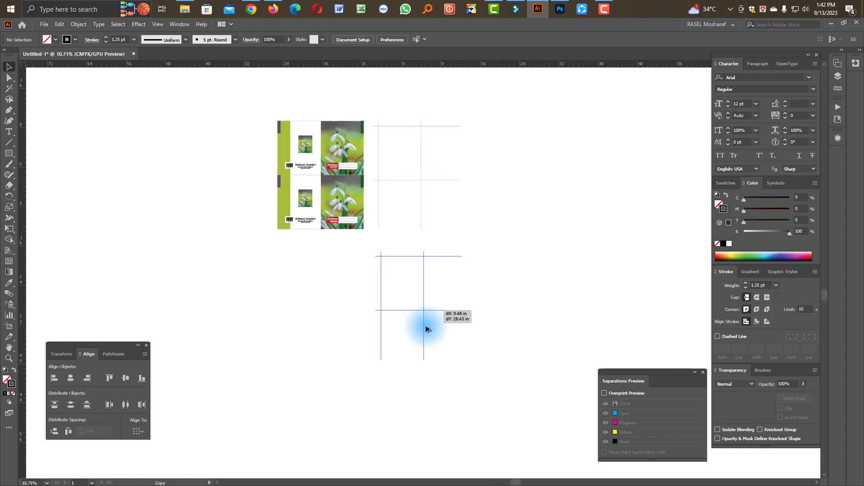
left_click_drag(424, 387, 492, 335)
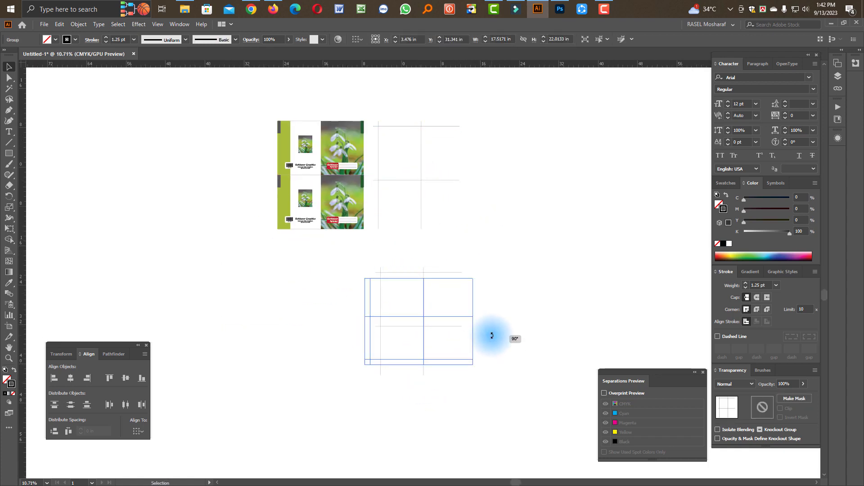
left_click(412, 372)
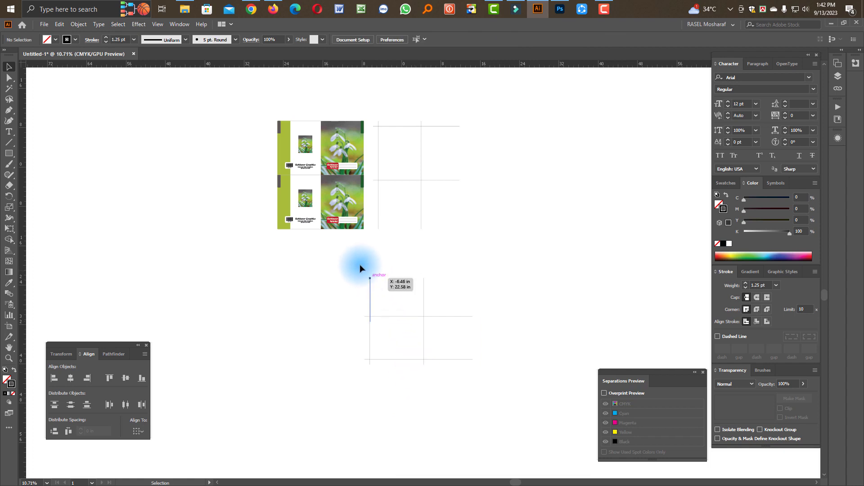
left_click_drag(360, 264, 539, 385)
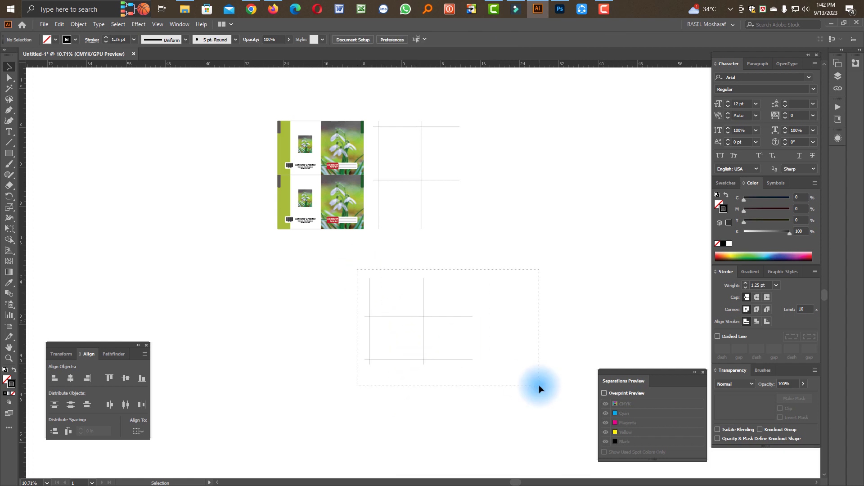
left_click(56, 351)
left_click(121, 377)
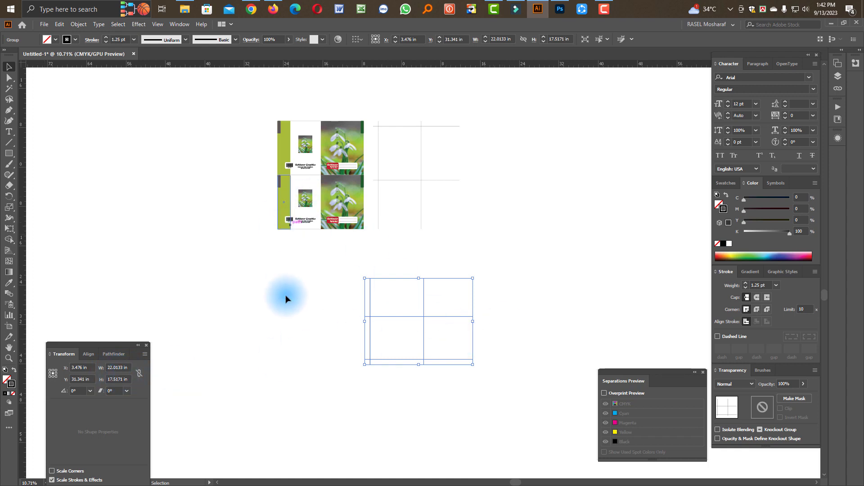
left_click(289, 312)
left_click_drag(301, 302, 521, 370)
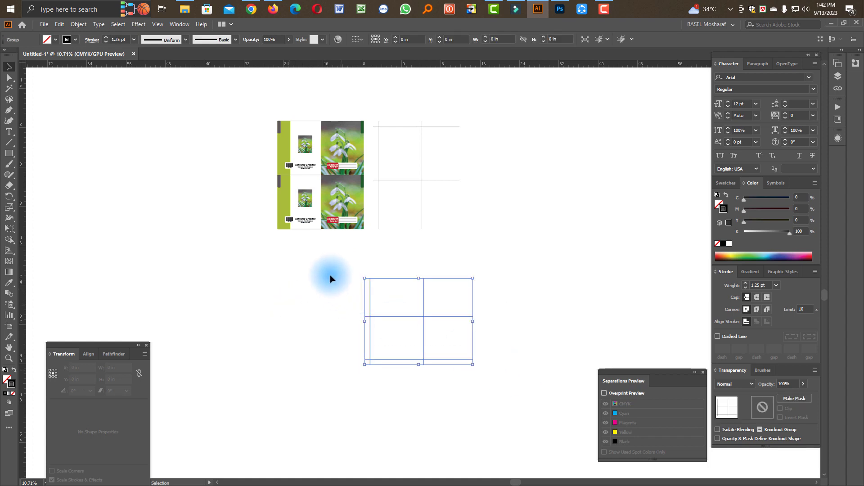
Step: Alt-drag a copy of the two snowdrop covers down-left of the lower grid and rotate it 90°
left_click_drag(369, 246, 246, 90)
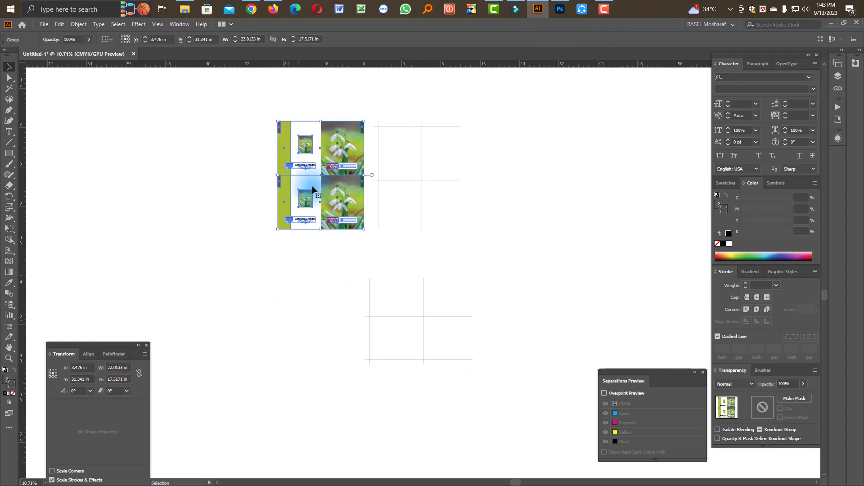
left_click_drag(289, 211, 289, 341)
left_click_drag(337, 323, 251, 332)
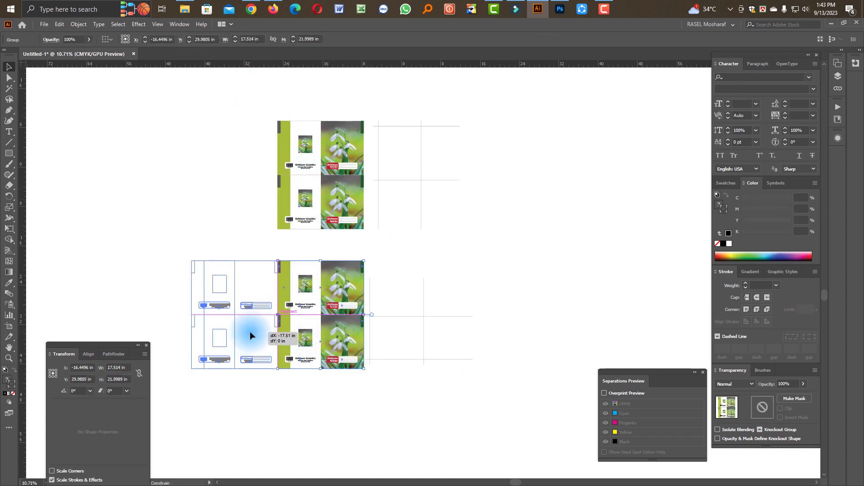
left_click_drag(241, 370, 310, 334)
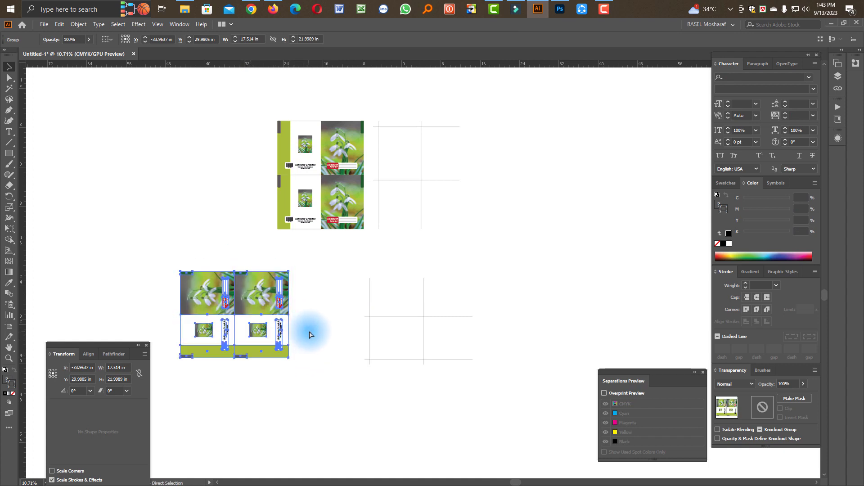
left_click_drag(338, 264, 567, 396)
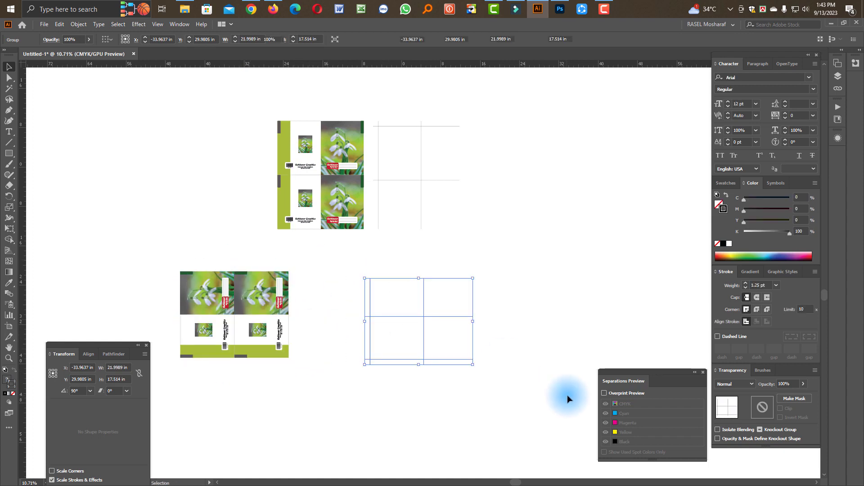
left_click(386, 421)
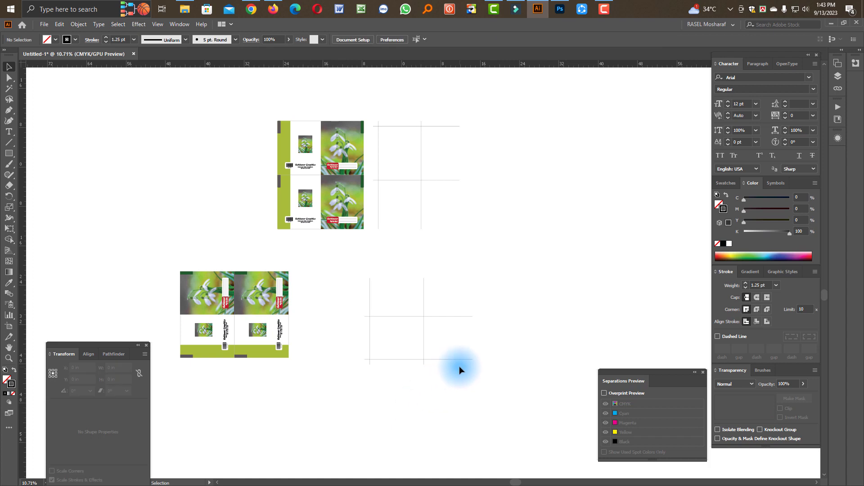
Step: Hide all panels with Tab, zoom in on the stacked snowdrop covers and select them
key("Tab")
scroll(482, 336, "up", 5)
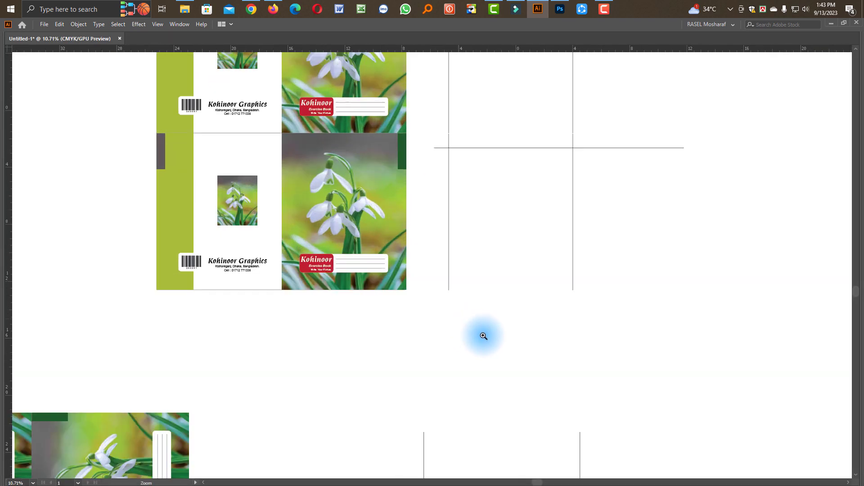
scroll(490, 324, "up", 2)
scroll(499, 315, "up", 5)
scroll(509, 328, "left", 3)
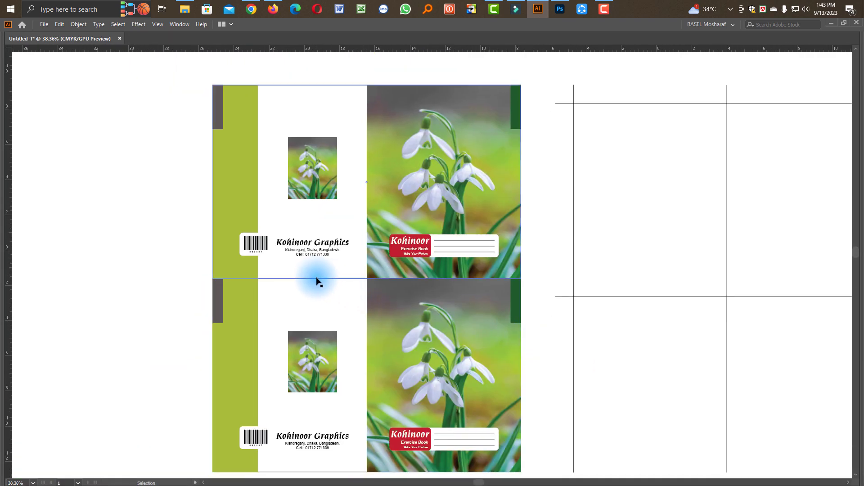
left_click(318, 280)
left_click(297, 283)
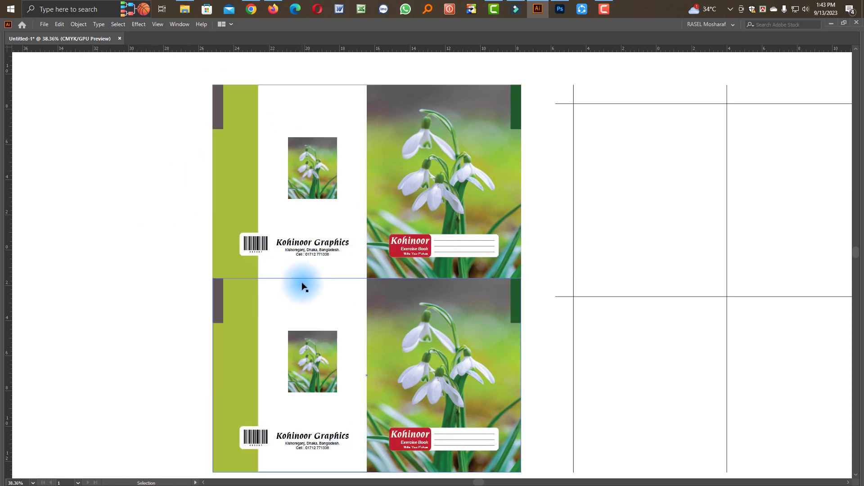